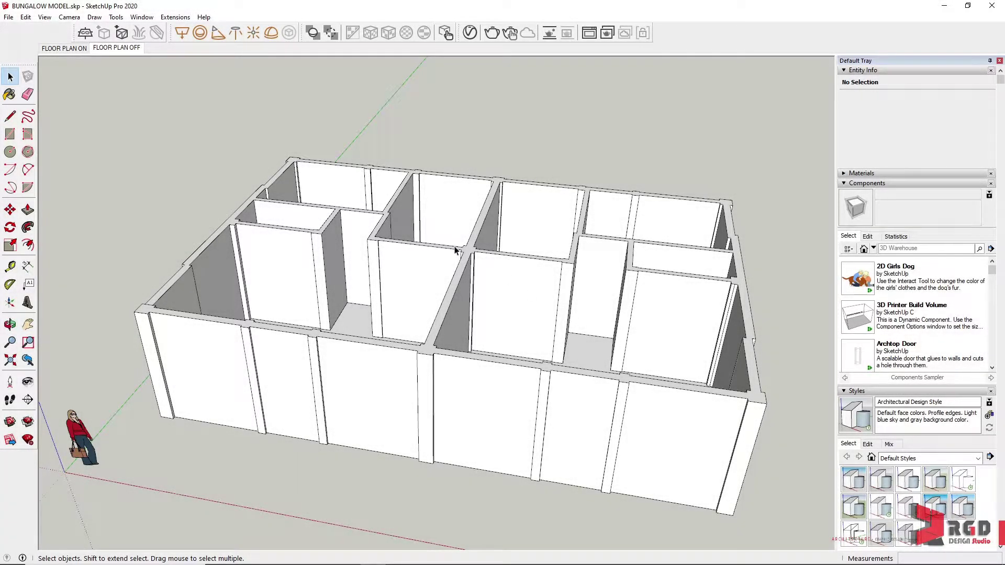
Select all the wall geometry of the bungalow and make it a single group.
{"action": "left_click_drag", "start_coordinate": [131, 119], "coordinate": [776, 542]}
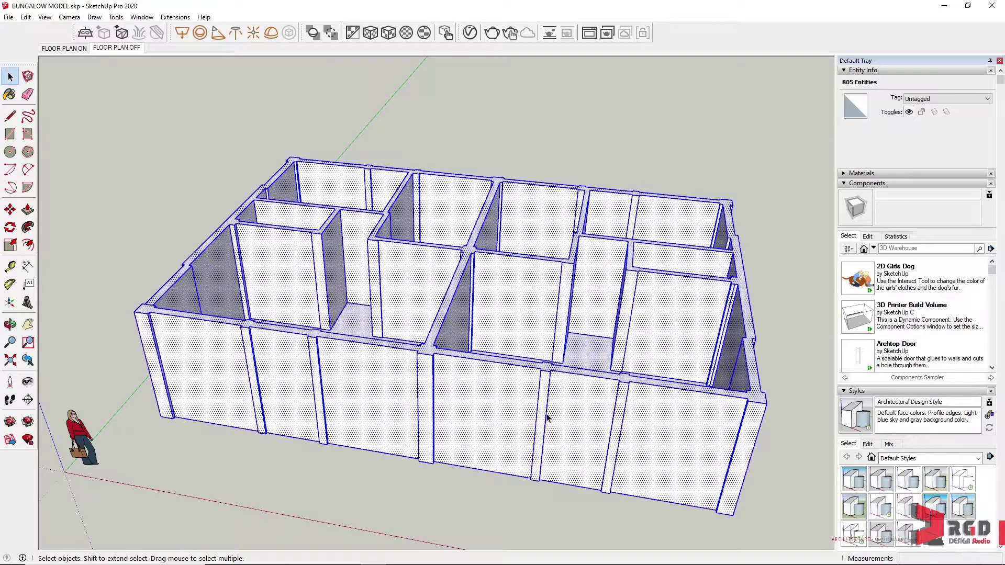
{"action": "right_click", "coordinate": [394, 369]}
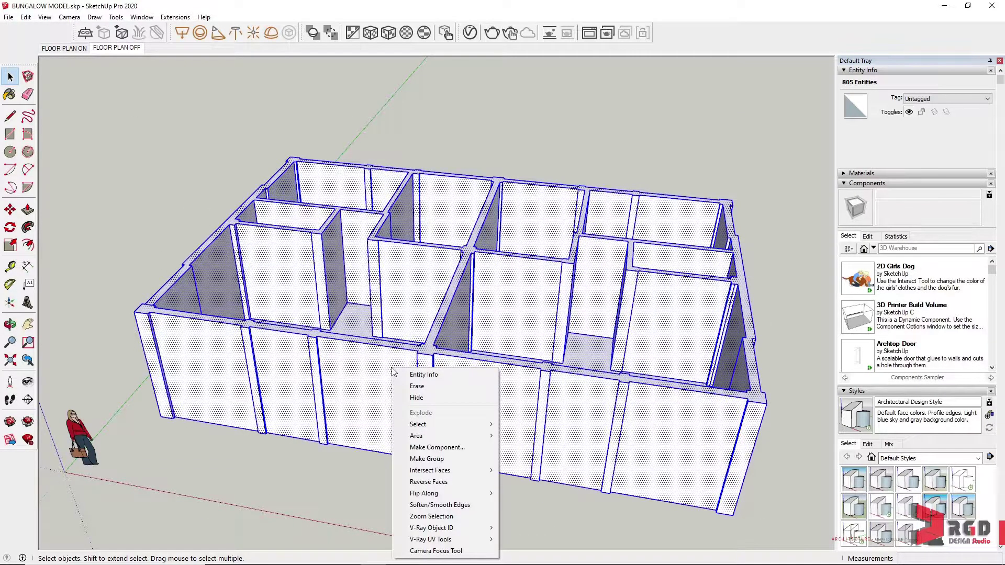
{"action": "left_click", "coordinate": [441, 459]}
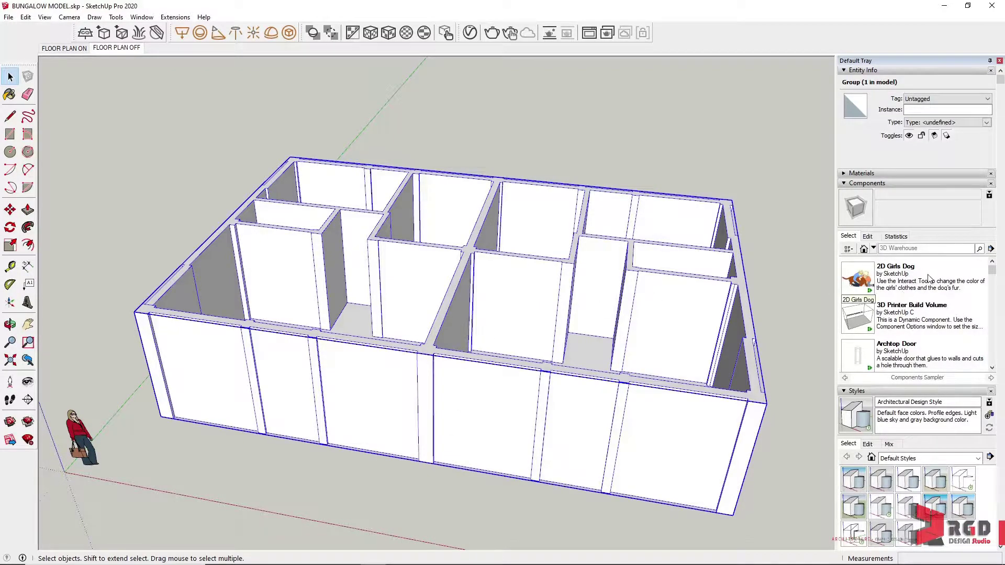
Rename the new wall group to WALLS in the Outliner.
{"action": "scroll", "coordinate": [934, 324], "scroll_direction": "down", "scroll_amount": 1}
{"action": "scroll", "coordinate": [913, 418], "scroll_direction": "down", "scroll_amount": 8}
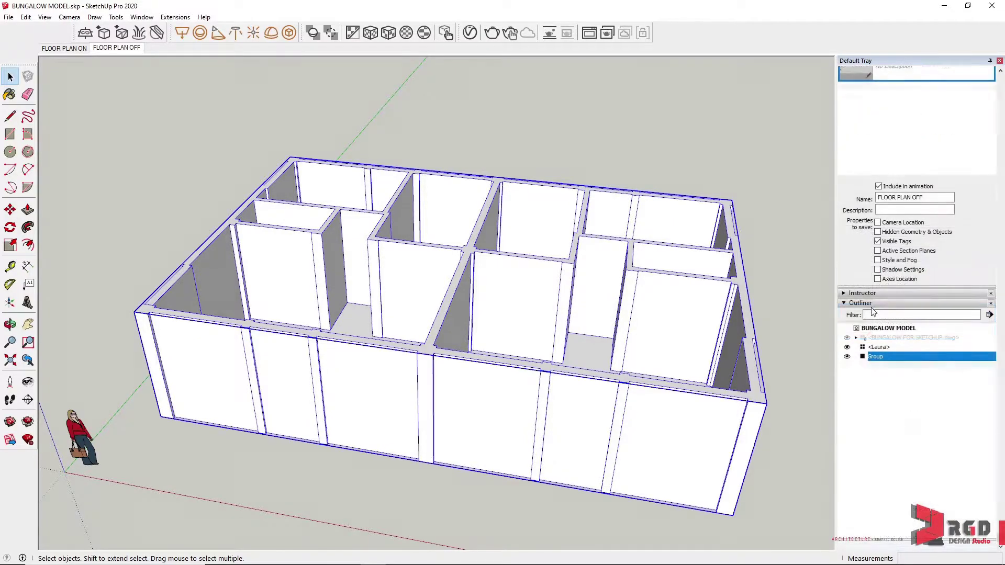
{"action": "right_click", "coordinate": [883, 361]}
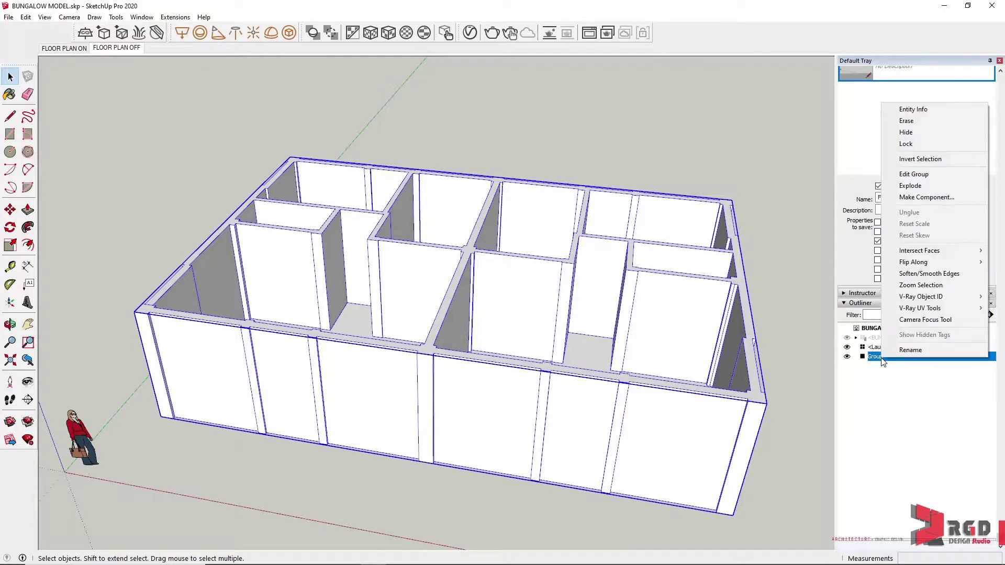
{"action": "left_click", "coordinate": [913, 351]}
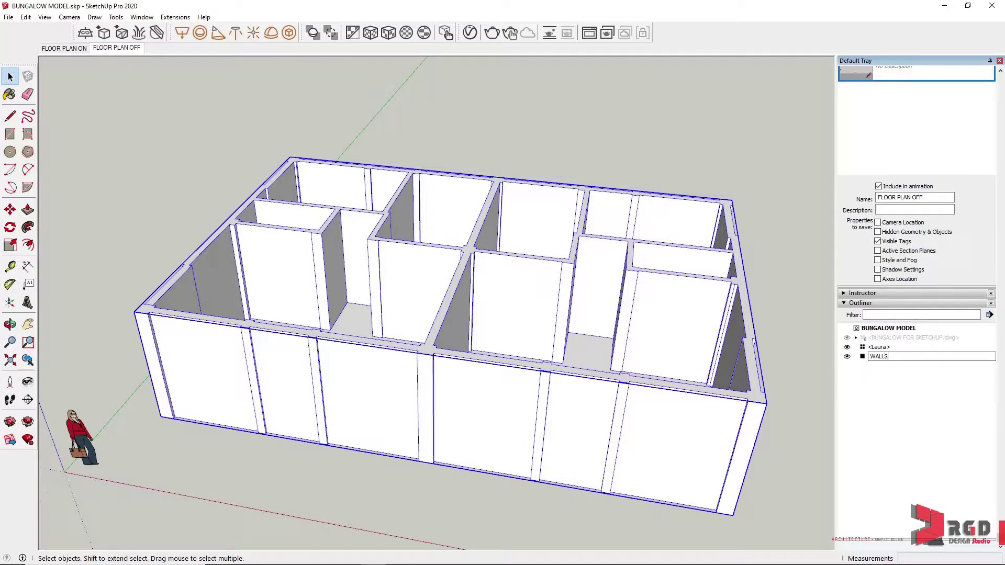
{"action": "left_click", "coordinate": [907, 411]}
{"action": "left_click", "coordinate": [596, 443]}
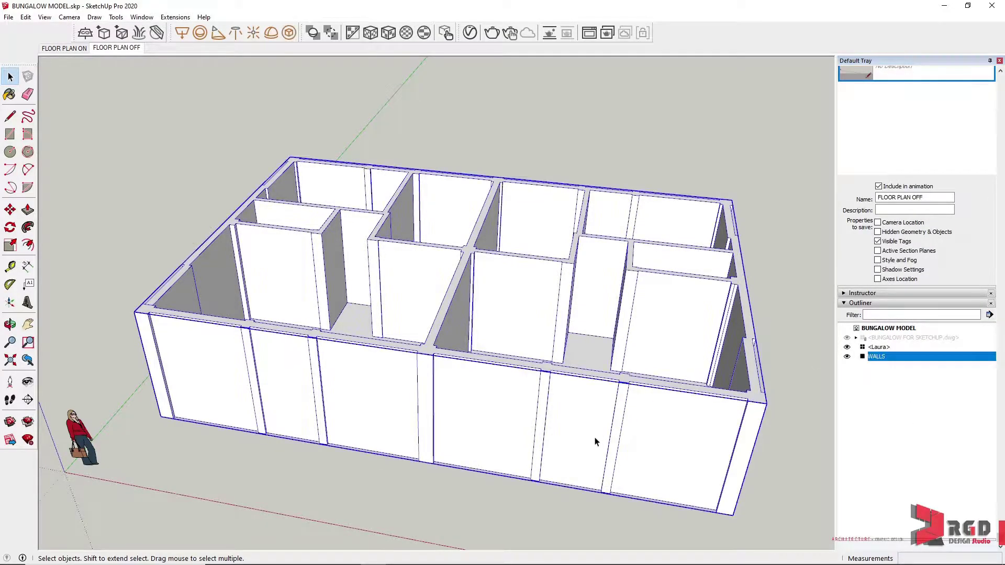
Add a trial tag to the model's tag list and delete it again.
{"action": "scroll", "coordinate": [915, 255], "scroll_direction": "up", "scroll_amount": 10}
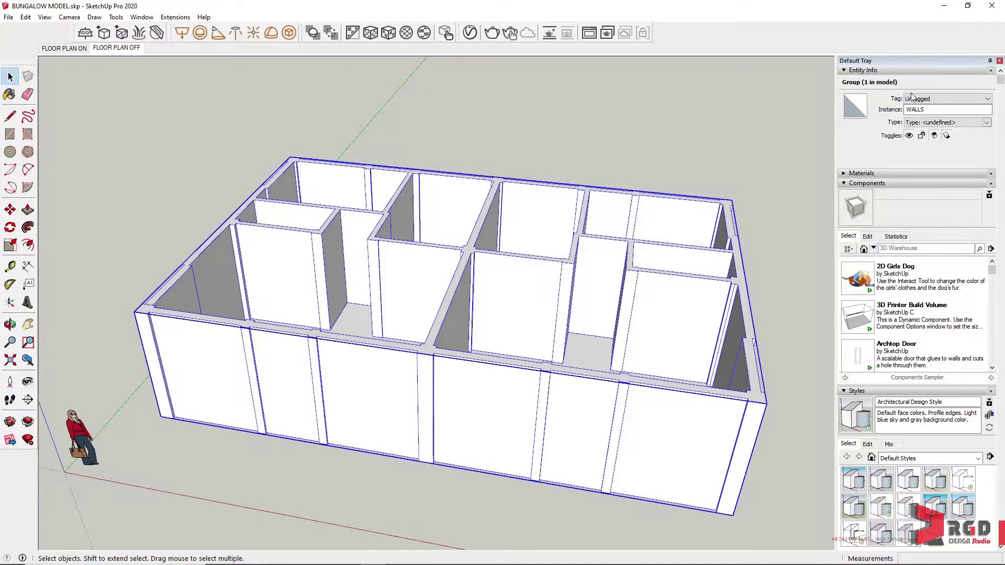
{"action": "left_click", "coordinate": [970, 99]}
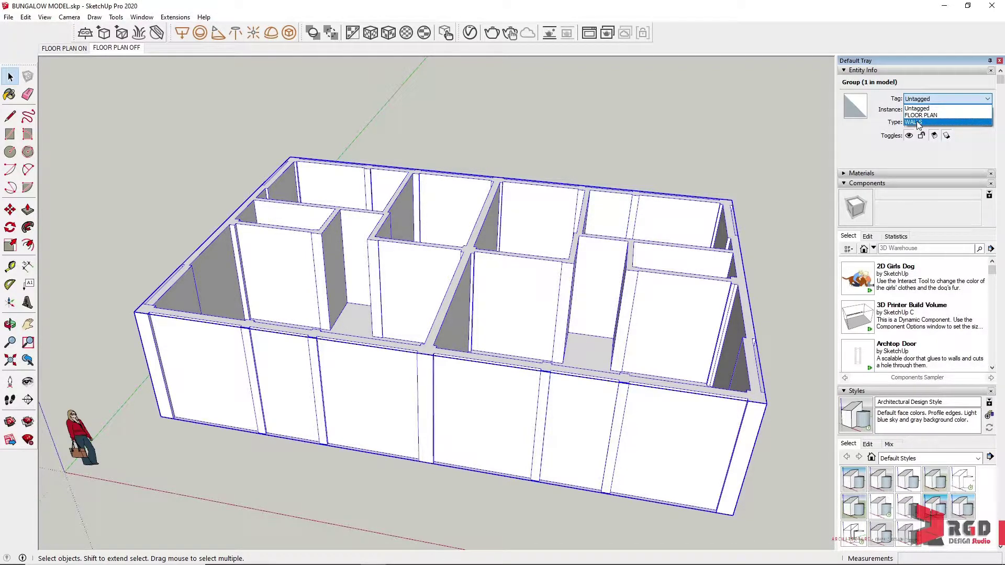
{"action": "left_click", "coordinate": [917, 190]}
{"action": "scroll", "coordinate": [889, 382], "scroll_direction": "down", "scroll_amount": 4}
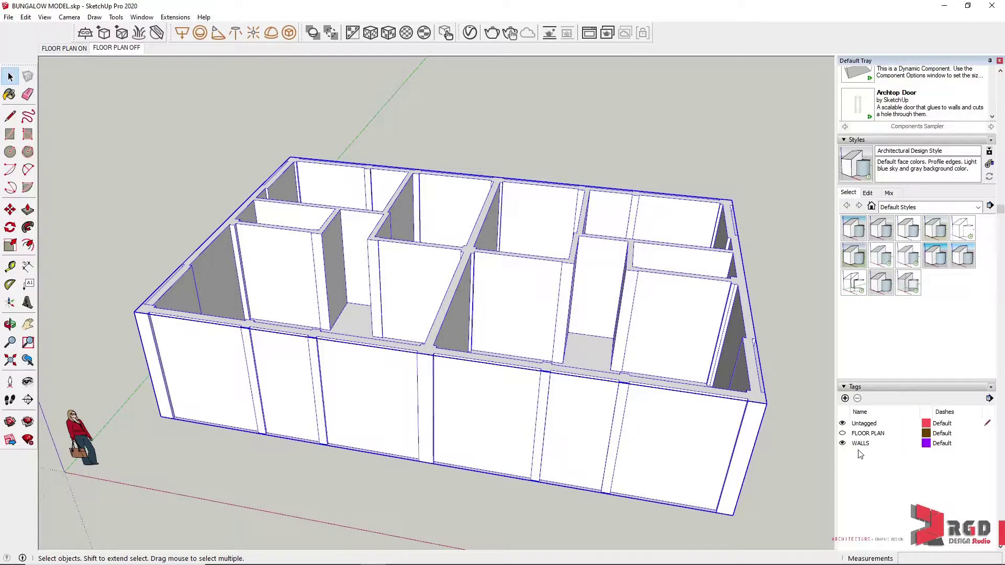
{"action": "left_click", "coordinate": [845, 398]}
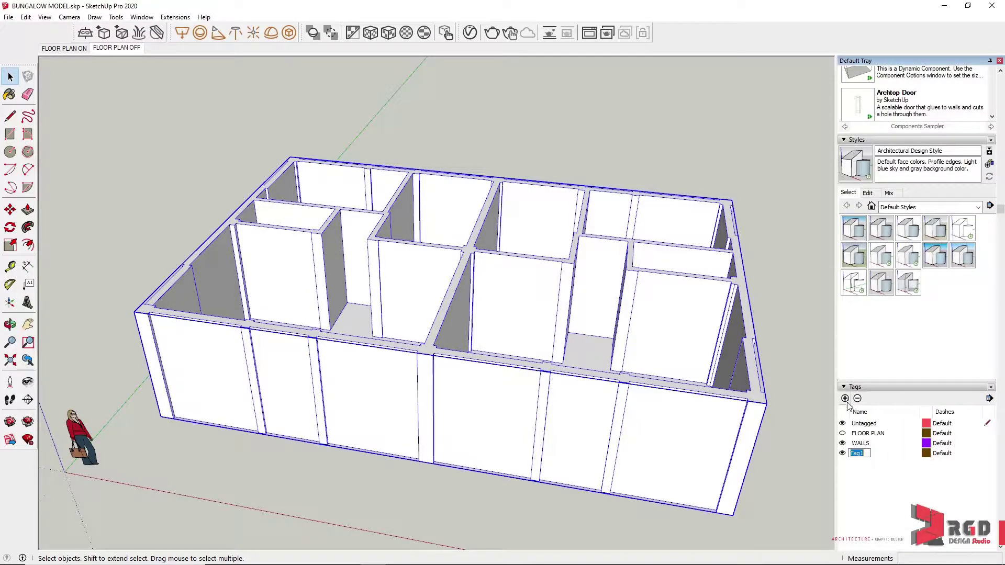
{"action": "left_click", "coordinate": [877, 465]}
{"action": "left_click", "coordinate": [861, 454]}
{"action": "left_click", "coordinate": [857, 399]}
{"action": "scroll", "coordinate": [912, 313], "scroll_direction": "up", "scroll_amount": 5}
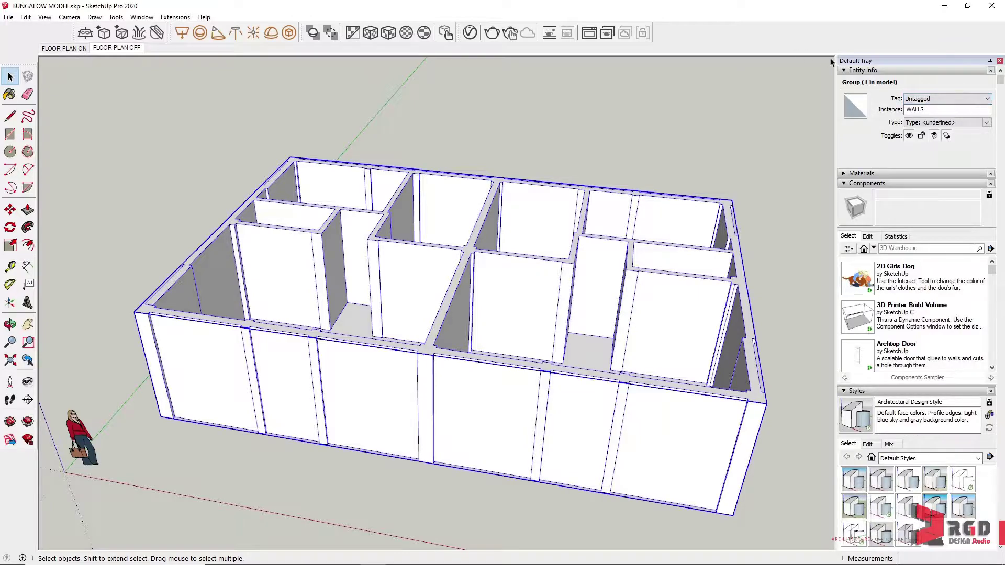
Assign the WALLS tag to the selected wall group.
{"action": "left_click", "coordinate": [986, 100]}
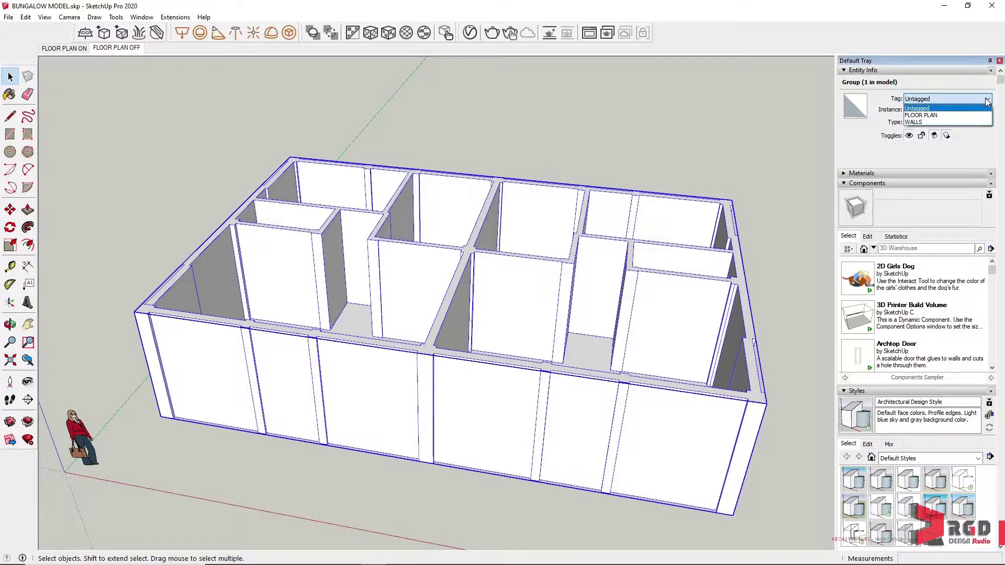
{"action": "left_click", "coordinate": [935, 124]}
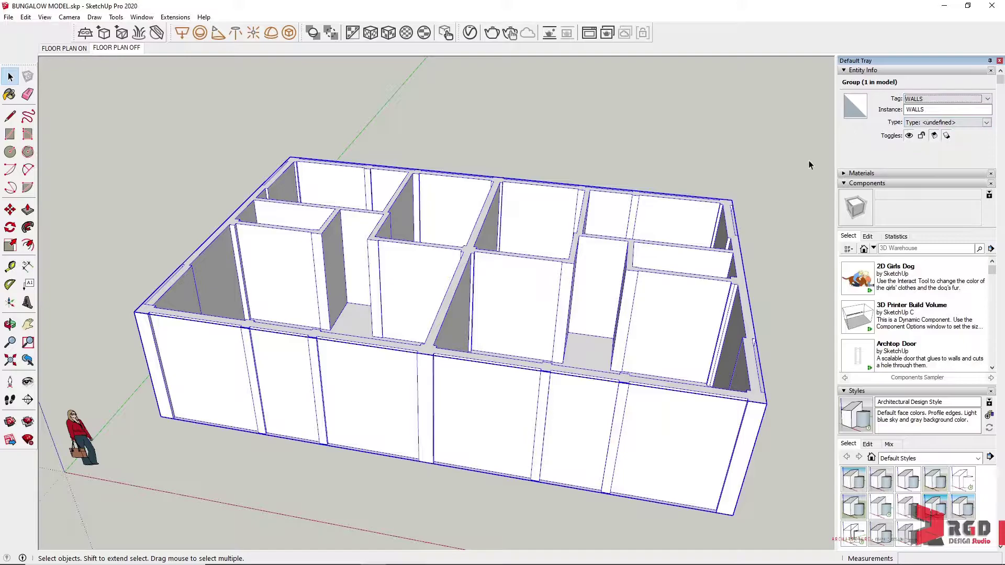
{"action": "left_click", "coordinate": [807, 338]}
{"action": "left_click", "coordinate": [756, 283]}
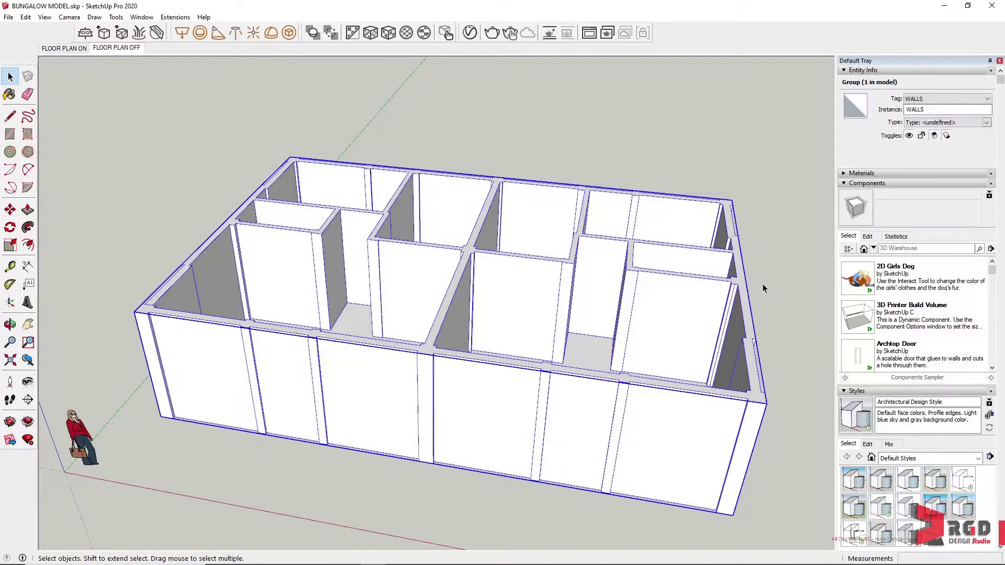
Turn on the X-ray face style and switch to the FLOOR PLAN ON scene to see the plan through the walls.
{"action": "left_click", "coordinate": [44, 17]}
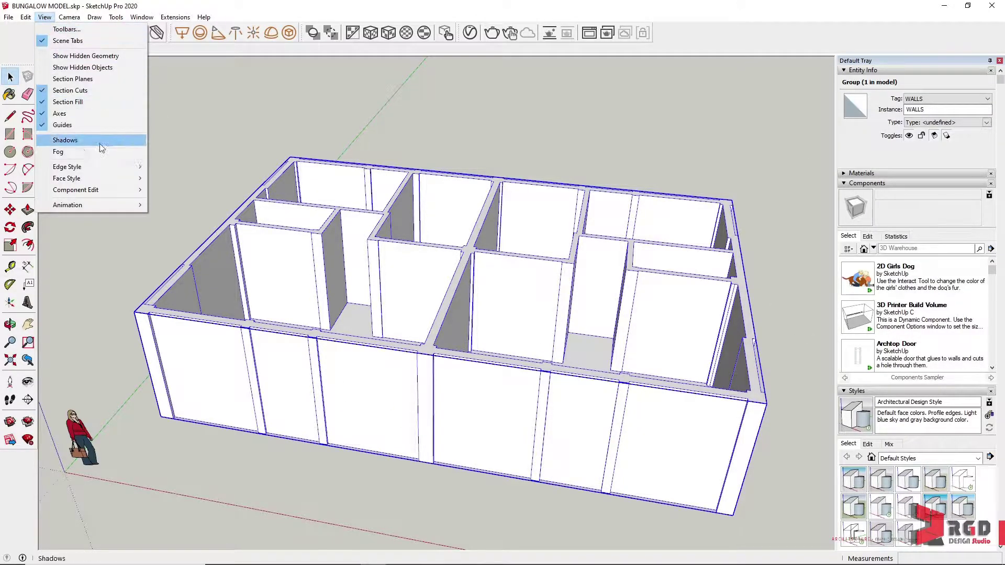
{"action": "mouse_move", "coordinate": [100, 179]}
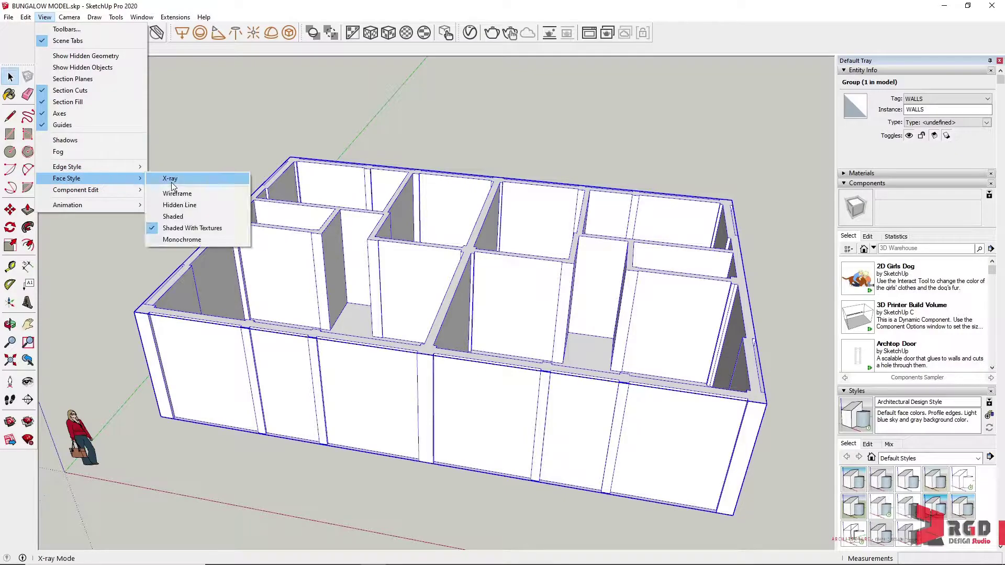
{"action": "left_click", "coordinate": [175, 181]}
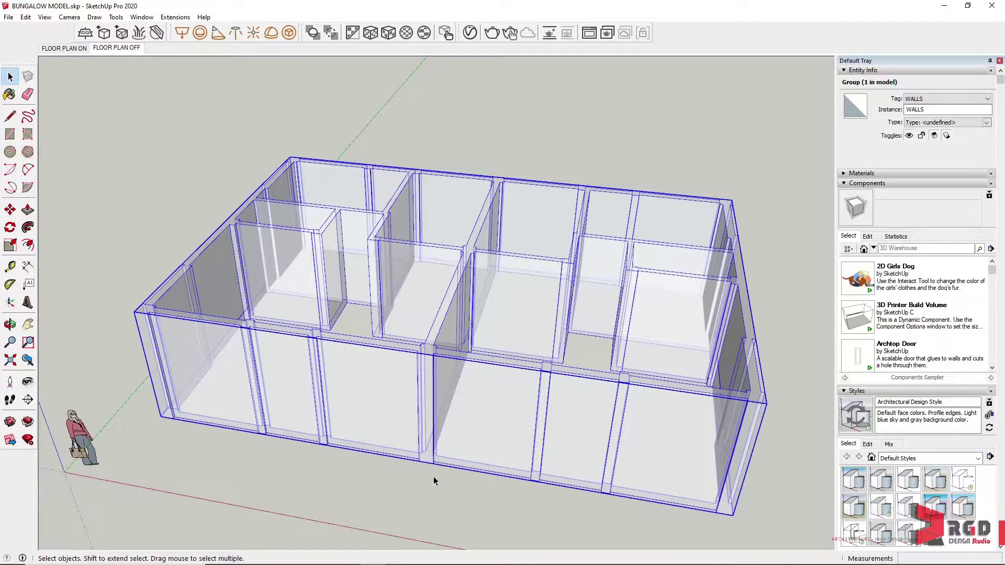
{"action": "left_click", "coordinate": [70, 49]}
{"action": "scroll", "coordinate": [346, 424], "scroll_direction": "up", "scroll_amount": 10}
{"action": "scroll", "coordinate": [347, 424], "scroll_direction": "down", "scroll_amount": 10}
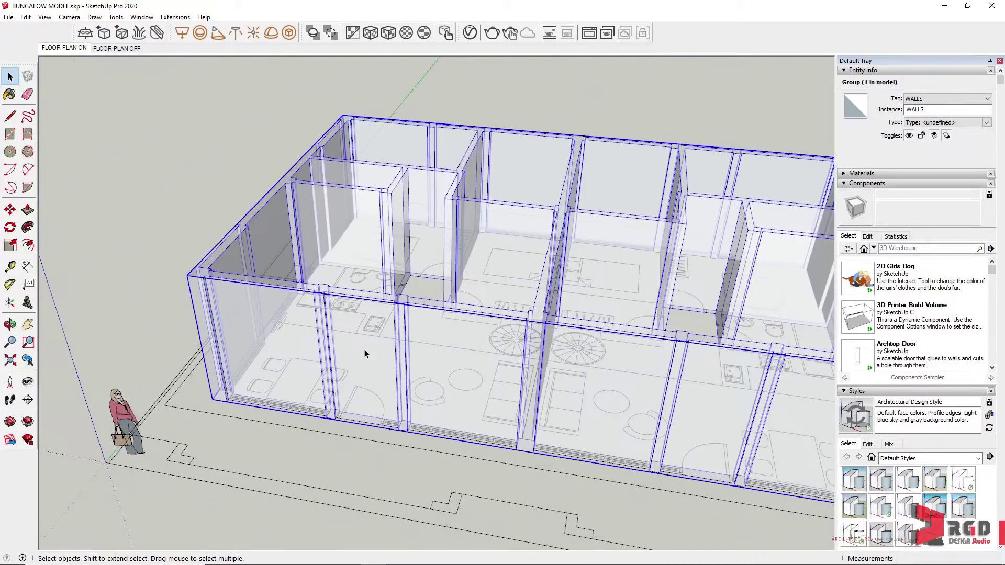
Open the WALLS group for editing and place a horizontal Tape Measure guide 2150 mm above the front wall's bottom edge.
{"action": "double_click", "coordinate": [365, 350]}
{"action": "scroll", "coordinate": [336, 409], "scroll_direction": "up", "scroll_amount": 5}
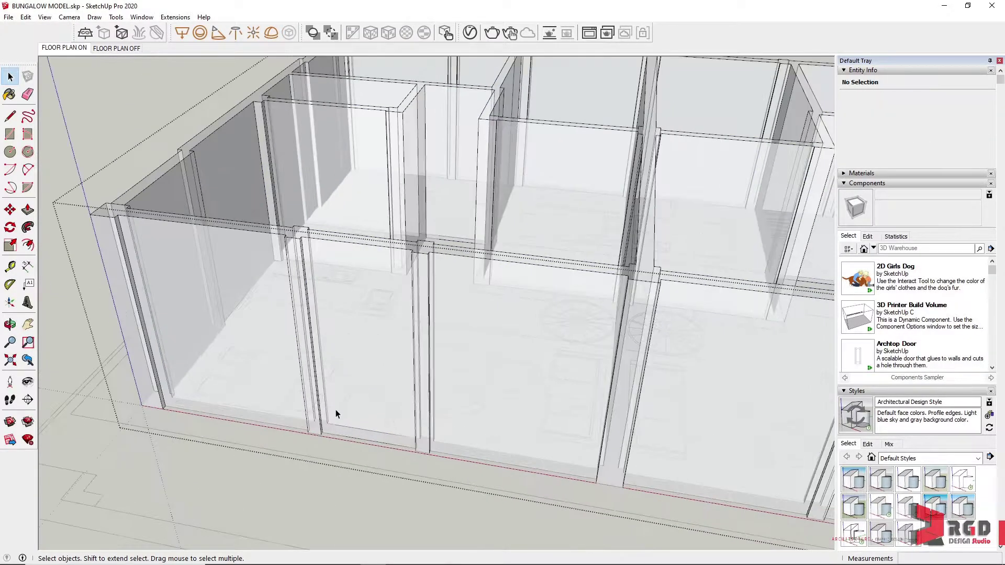
{"action": "scroll", "coordinate": [338, 419], "scroll_direction": "down", "scroll_amount": 5}
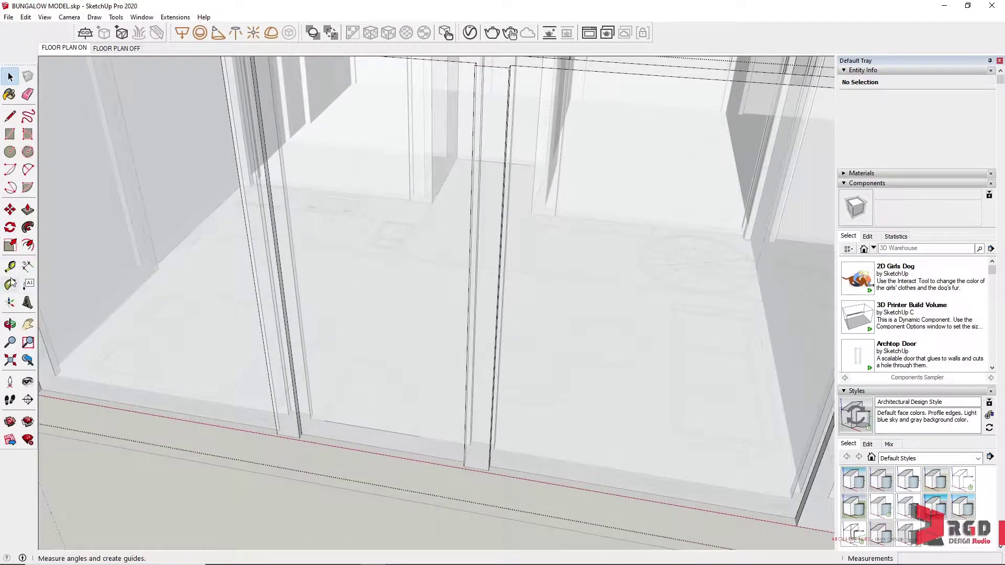
{"action": "scroll", "coordinate": [386, 442], "scroll_direction": "up", "scroll_amount": 1}
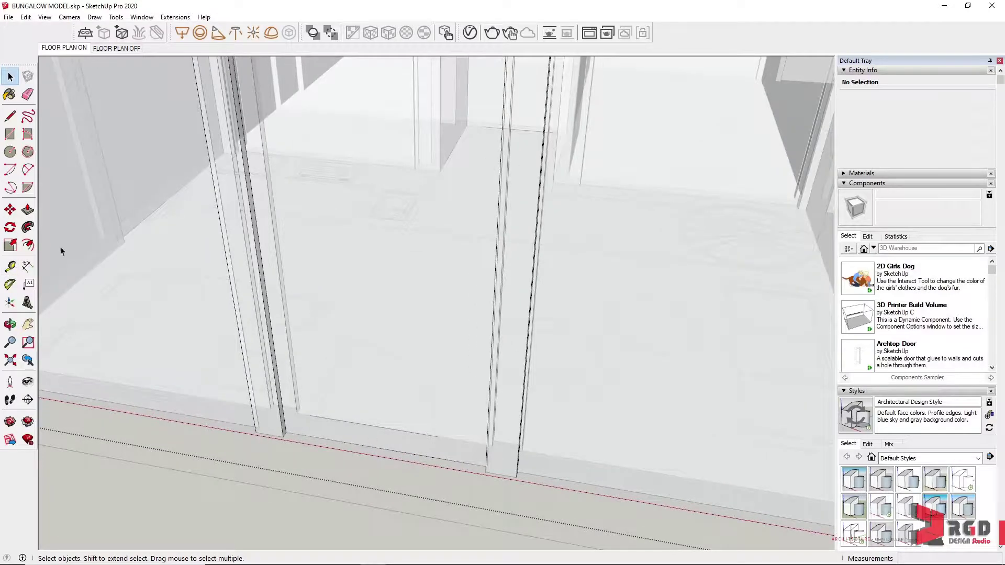
{"action": "left_click", "coordinate": [12, 268]}
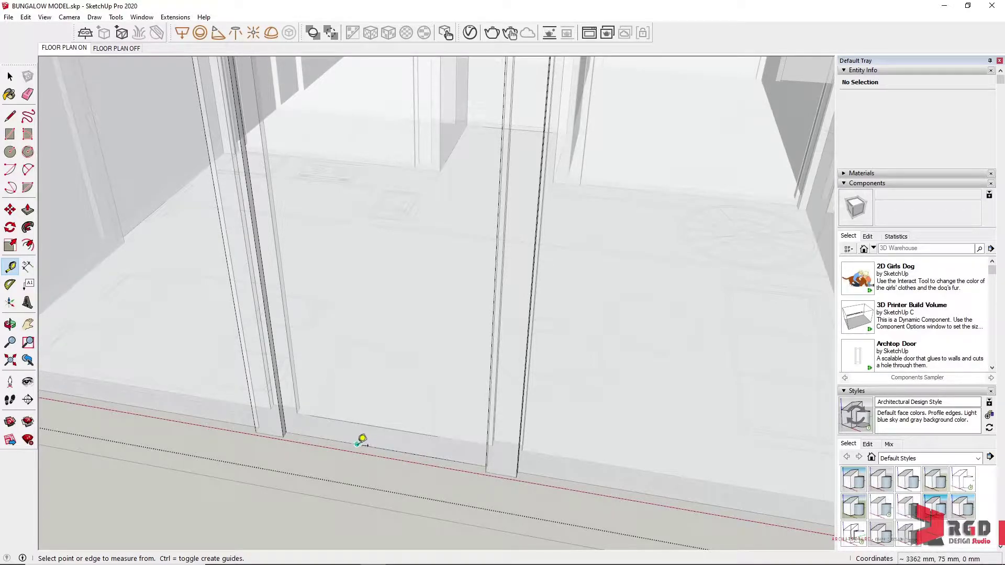
{"action": "left_click", "coordinate": [357, 444]}
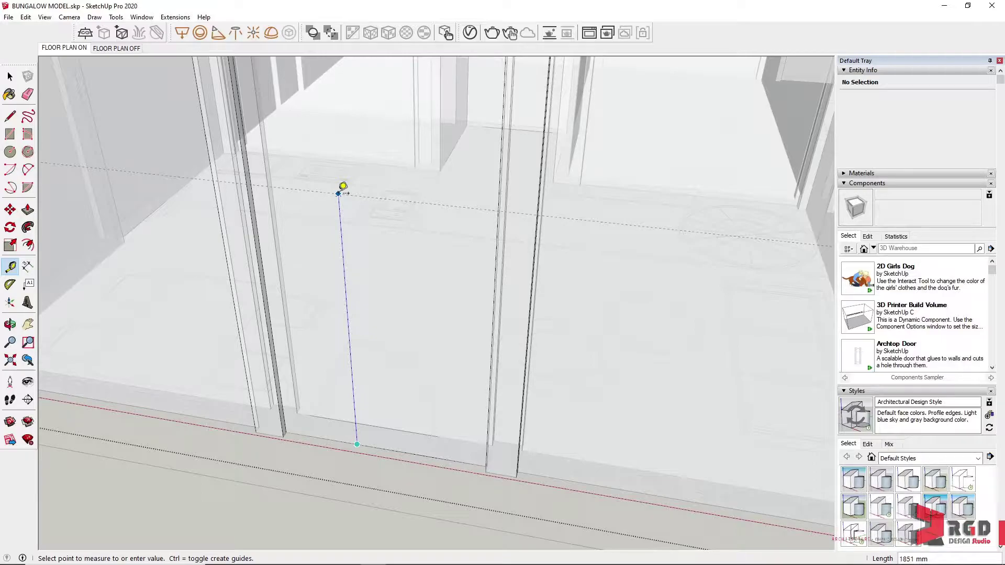
{"action": "type", "text": "2150"}
{"action": "key", "text": "Return"}
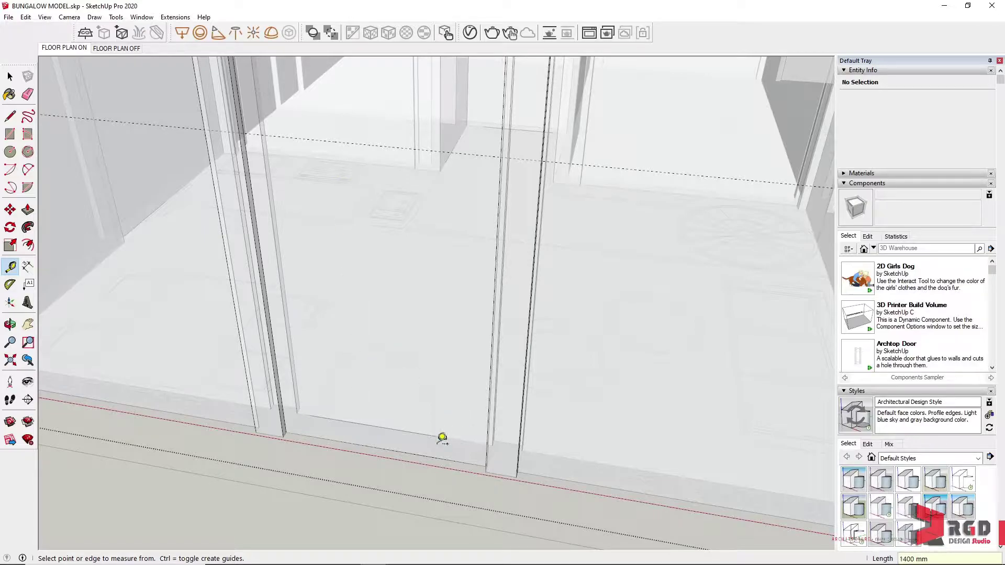
Draw a door rectangle 1025 mm wide and 2150 mm high on the front wall, from the column's base corner to the guide.
{"action": "scroll", "coordinate": [439, 437], "scroll_direction": "up", "scroll_amount": 2}
{"action": "scroll", "coordinate": [372, 433], "scroll_direction": "up", "scroll_amount": 3}
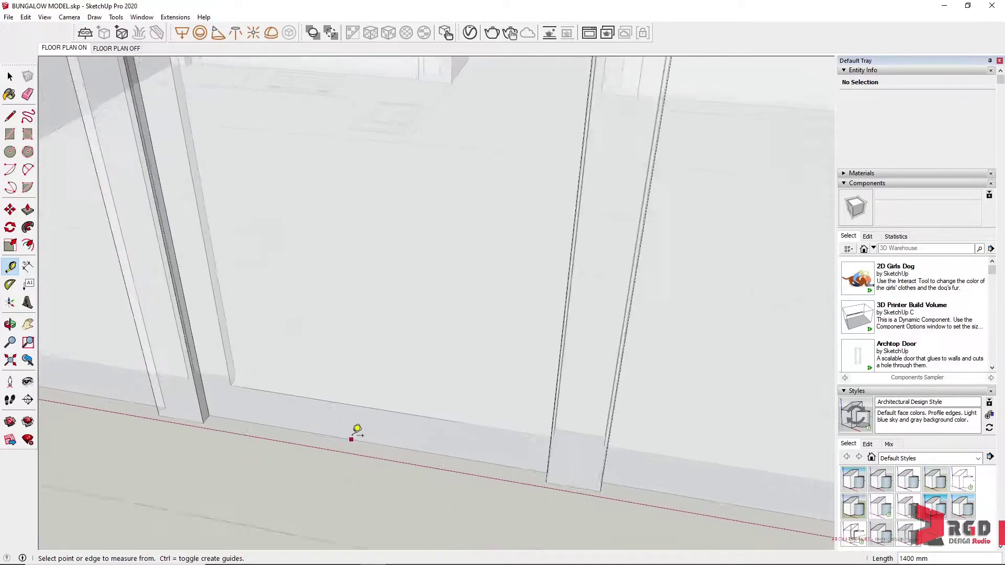
{"action": "scroll", "coordinate": [188, 306], "scroll_direction": "down", "scroll_amount": 1}
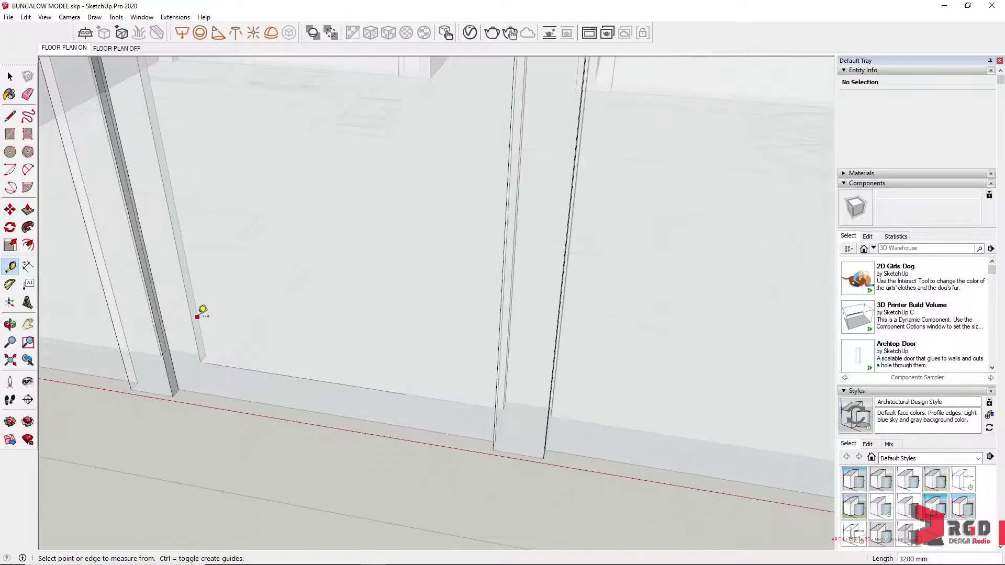
{"action": "left_click", "coordinate": [10, 134]}
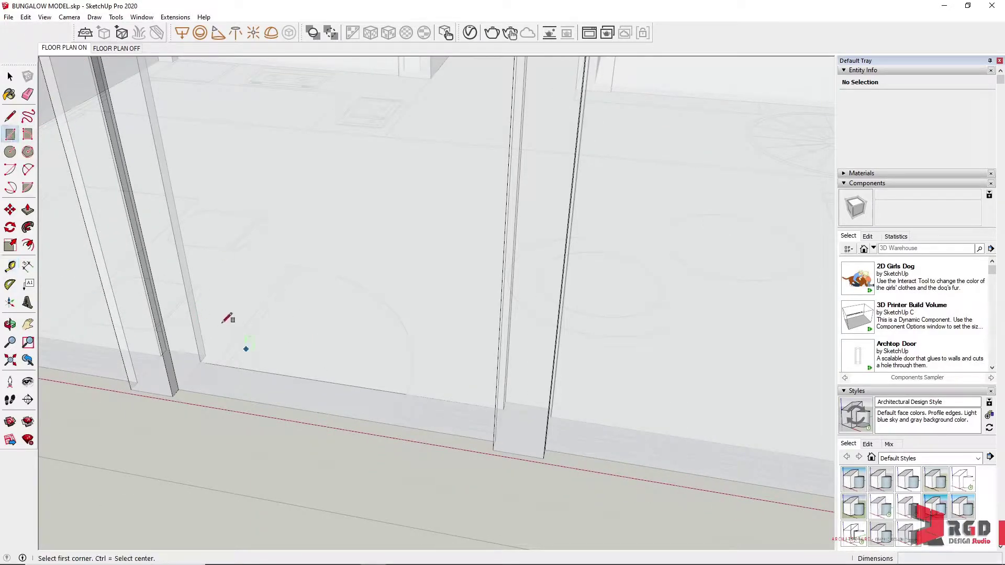
{"action": "left_click", "coordinate": [180, 388]}
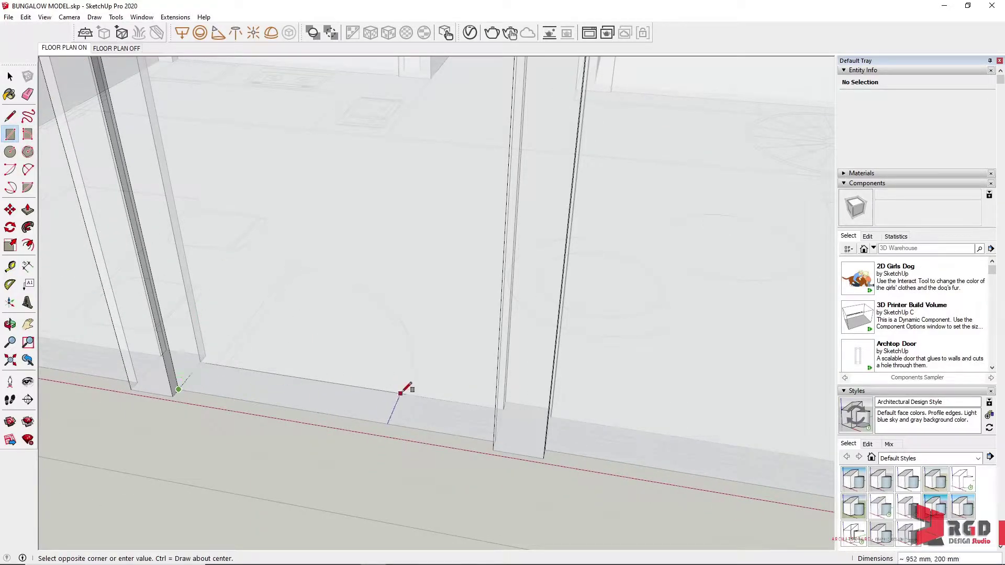
{"action": "scroll", "coordinate": [412, 420], "scroll_direction": "up", "scroll_amount": 4}
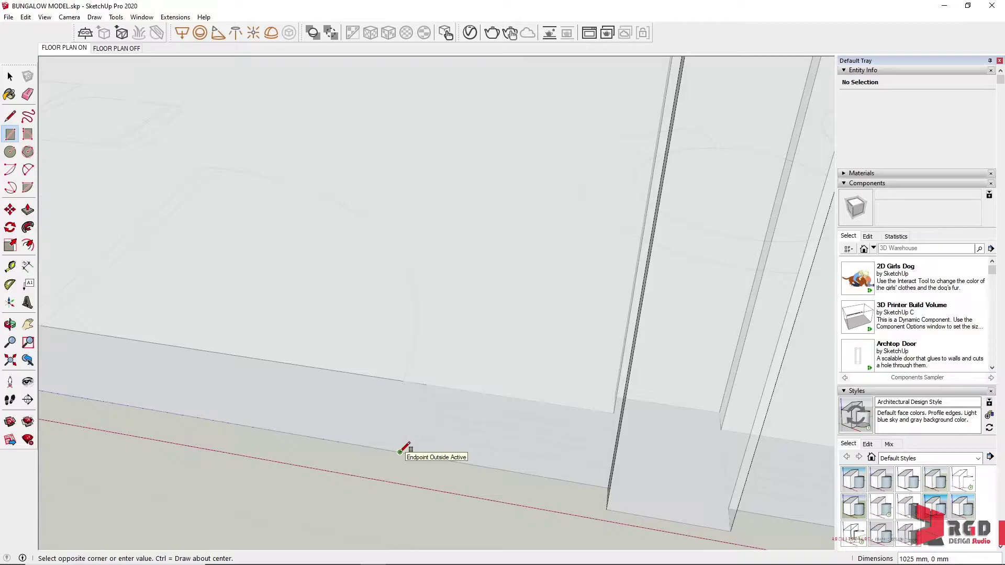
{"action": "scroll", "coordinate": [401, 451], "scroll_direction": "down", "scroll_amount": 5}
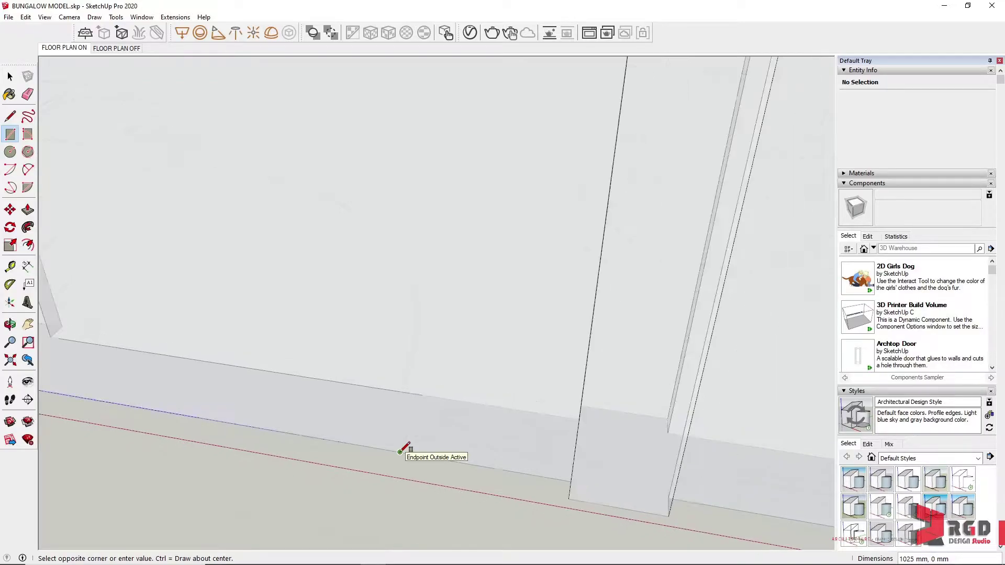
{"action": "scroll", "coordinate": [400, 451], "scroll_direction": "down", "scroll_amount": 3}
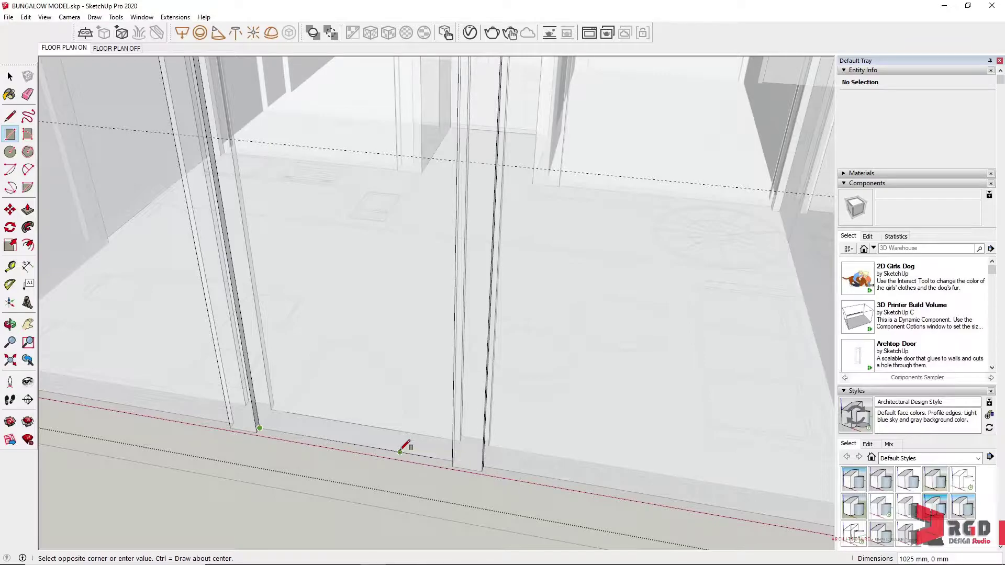
{"action": "left_click", "coordinate": [390, 153]}
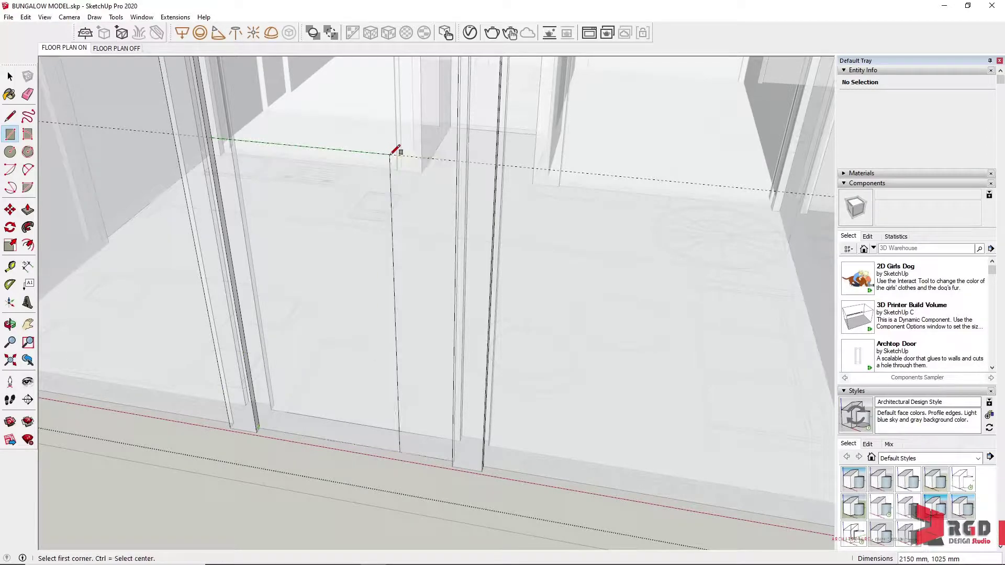
Turn off the X-ray face style so the walls display as solid faces.
{"action": "left_click", "coordinate": [45, 17]}
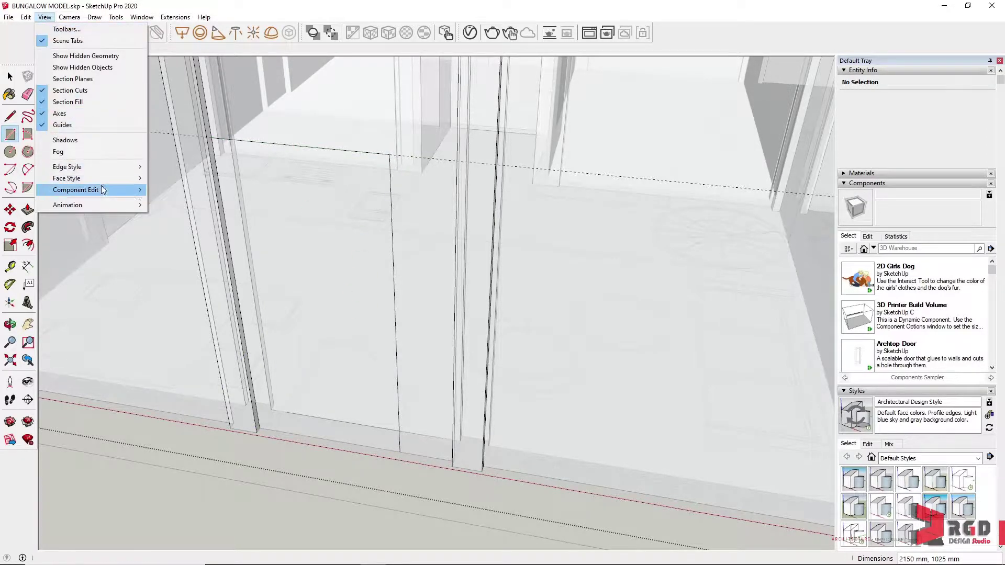
{"action": "mouse_move", "coordinate": [105, 176]}
{"action": "left_click", "coordinate": [159, 178]}
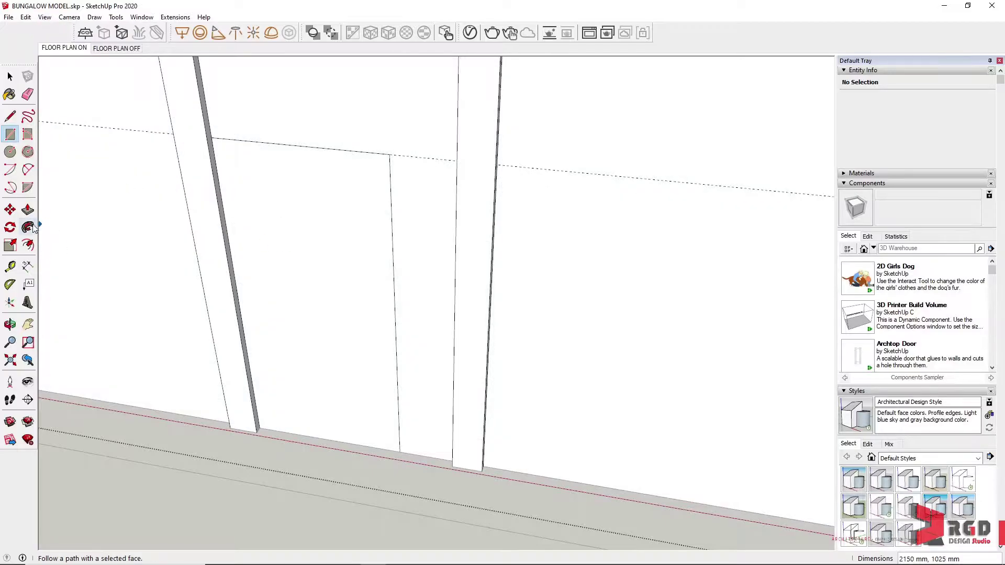
Push the door rectangle on the front wall 200 mm inward to cut the opening through the wall.
{"action": "left_click", "coordinate": [28, 210]}
{"action": "left_click", "coordinate": [322, 309]}
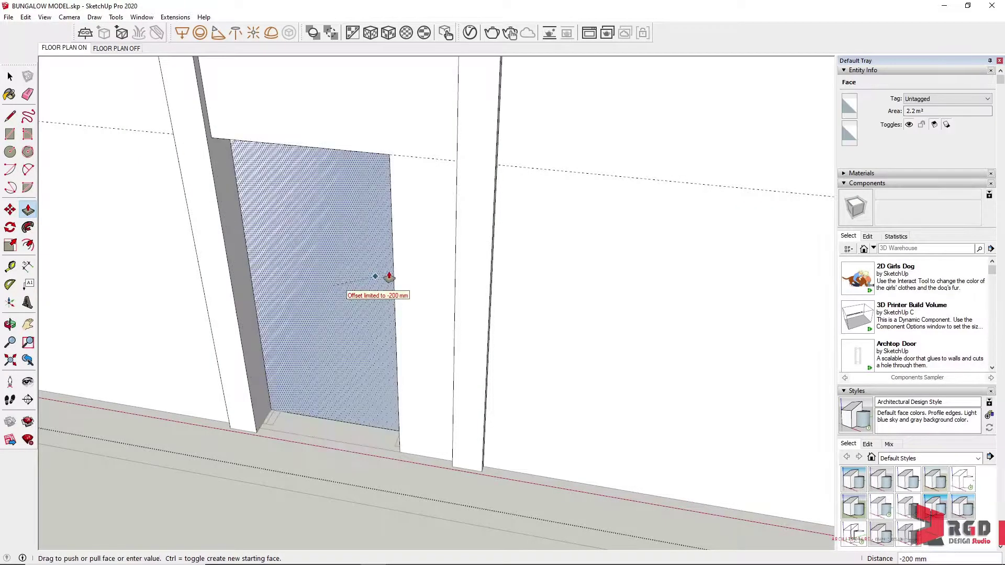
{"action": "left_click", "coordinate": [399, 272]}
Erase the leftover vertical edge on the jamb of the new door opening, beside the column.
{"action": "scroll", "coordinate": [362, 402], "scroll_direction": "up", "scroll_amount": 6}
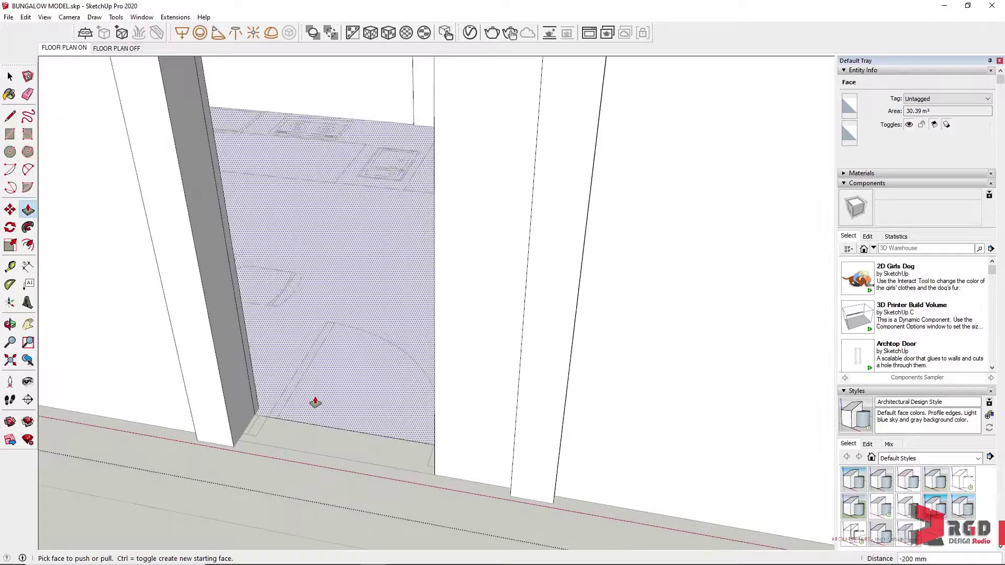
{"action": "scroll", "coordinate": [236, 405], "scroll_direction": "up", "scroll_amount": 3}
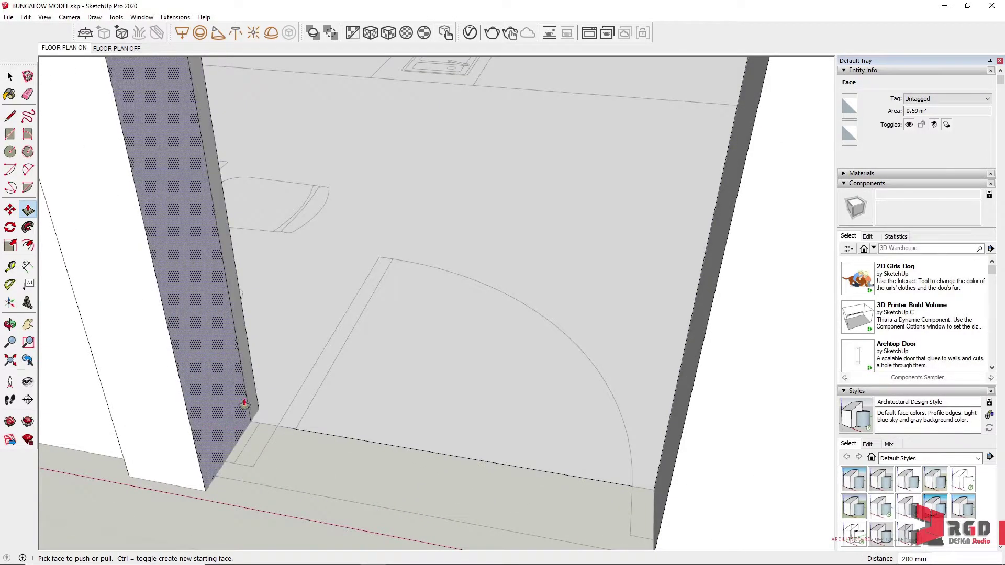
{"action": "key", "text": "space"}
{"action": "scroll", "coordinate": [322, 284], "scroll_direction": "up", "scroll_amount": 4}
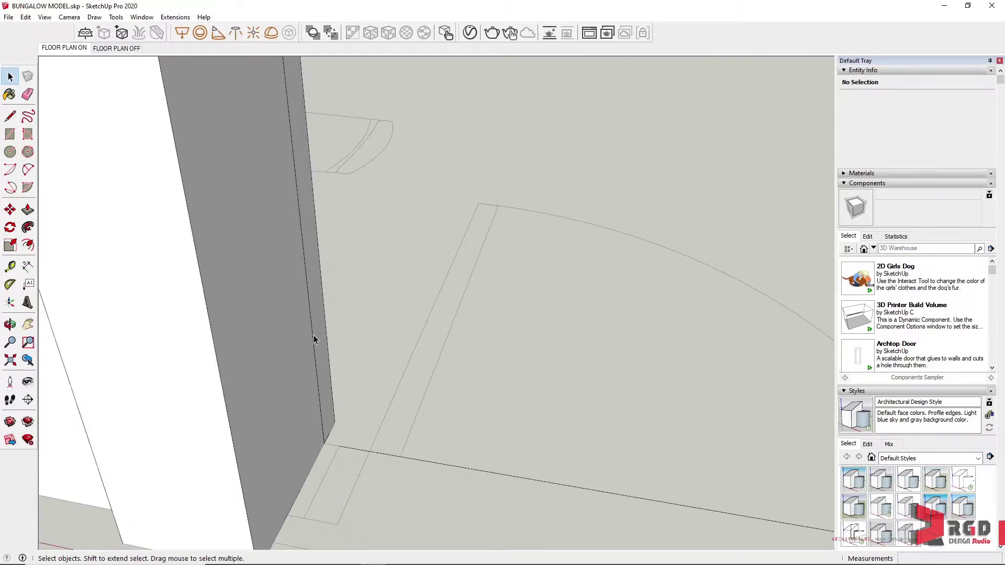
{"action": "key", "text": "e"}
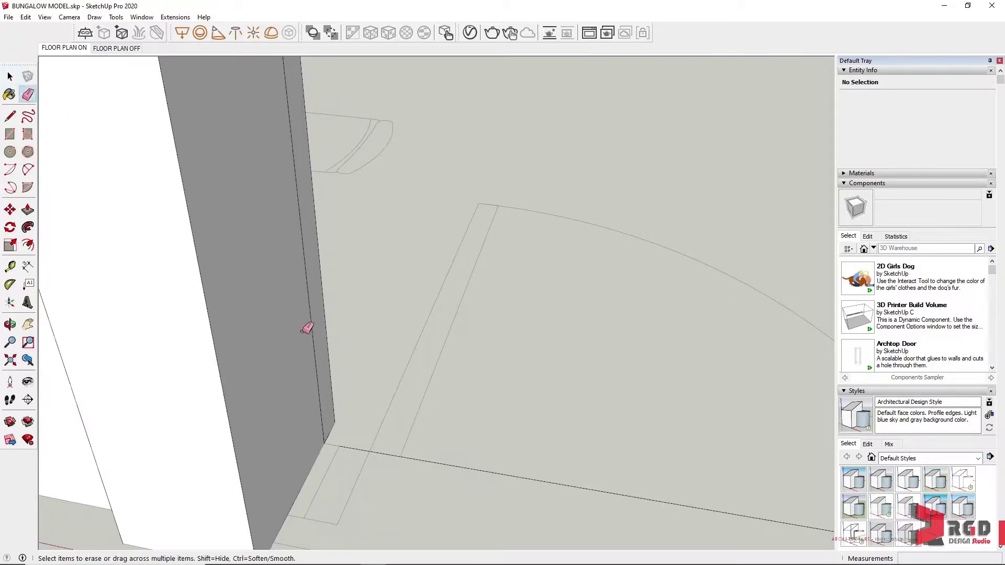
{"action": "scroll", "coordinate": [316, 325], "scroll_direction": "down", "scroll_amount": 4}
{"action": "scroll", "coordinate": [323, 328], "scroll_direction": "down", "scroll_amount": 5}
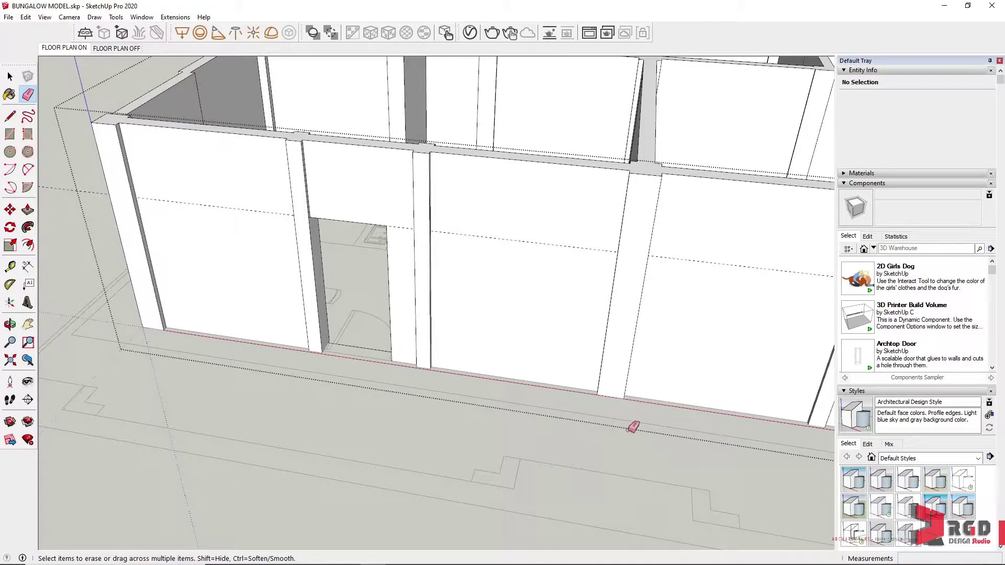
Turn on the X-ray face style to see the floor plan behind the rest of the front wall.
{"action": "middle_click_drag", "start_coordinate": [680, 428], "coordinate": [638, 398]}
{"action": "middle_click_drag", "start_coordinate": [744, 403], "coordinate": [406, 253]}
{"action": "left_click", "coordinate": [45, 17]}
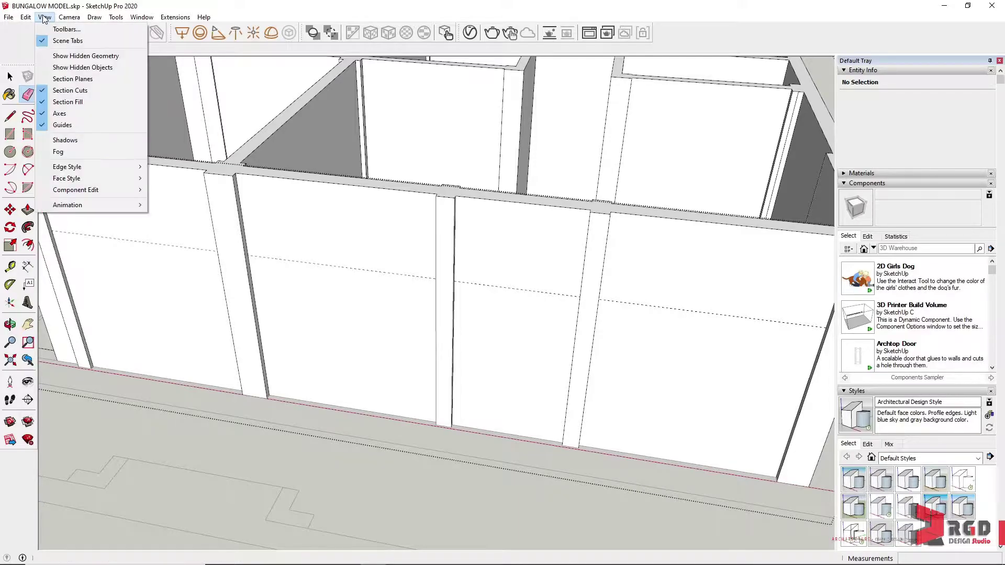
{"action": "mouse_move", "coordinate": [120, 179]}
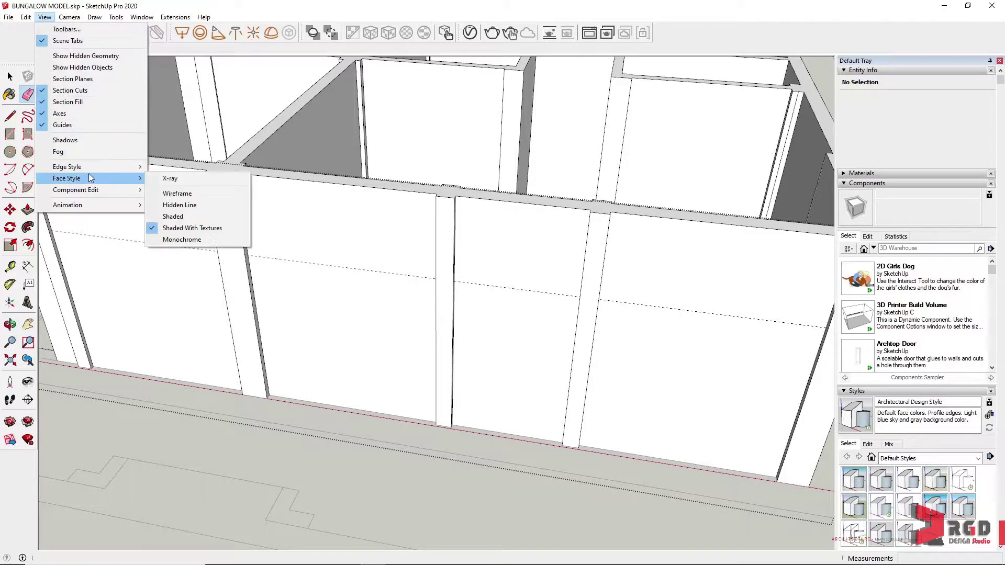
{"action": "left_click", "coordinate": [208, 179]}
Draw a second door rectangle 1025 mm wide and 2150 mm high on the front wall, from the plan's door jamb to the guide at the column.
{"action": "scroll", "coordinate": [568, 432], "scroll_direction": "up", "scroll_amount": 3}
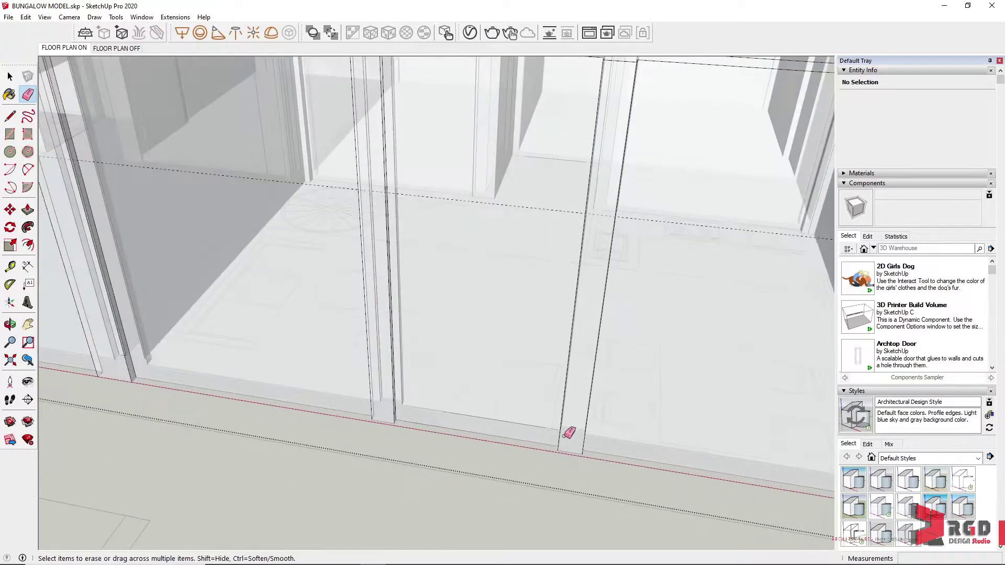
{"action": "scroll", "coordinate": [568, 432], "scroll_direction": "up", "scroll_amount": 3}
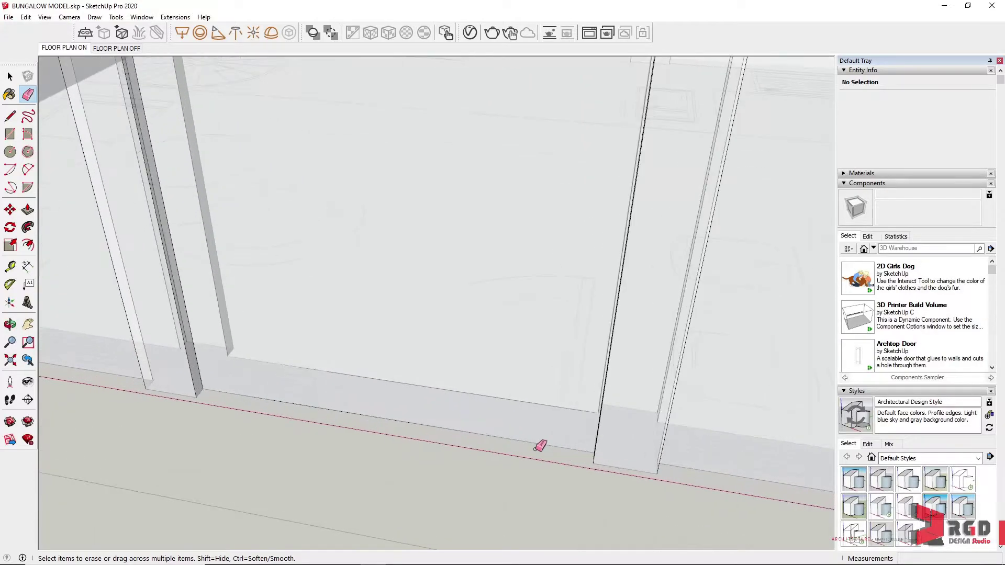
{"action": "scroll", "coordinate": [351, 414], "scroll_direction": "up", "scroll_amount": 1}
{"action": "scroll", "coordinate": [413, 424], "scroll_direction": "up", "scroll_amount": 1}
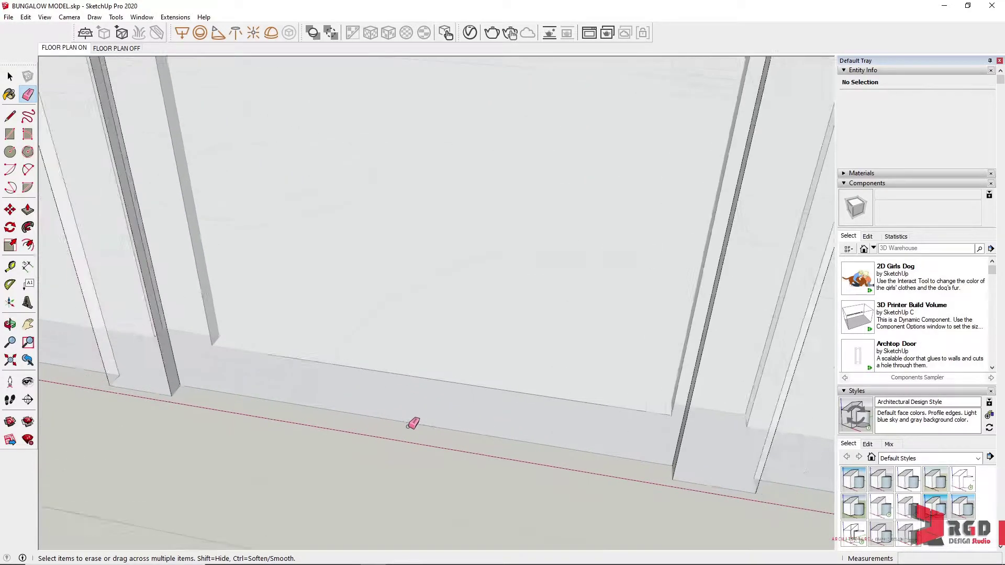
{"action": "mouse_move", "coordinate": [408, 427]}
{"action": "middle_mouse_down"}
{"action": "mouse_move", "coordinate": [468, 390]}
{"action": "mouse_move", "coordinate": [439, 361]}
{"action": "mouse_move", "coordinate": [446, 371]}
{"action": "middle_mouse_up"}
{"action": "key", "text": "r"}
{"action": "scroll", "coordinate": [377, 483], "scroll_direction": "down", "scroll_amount": 3}
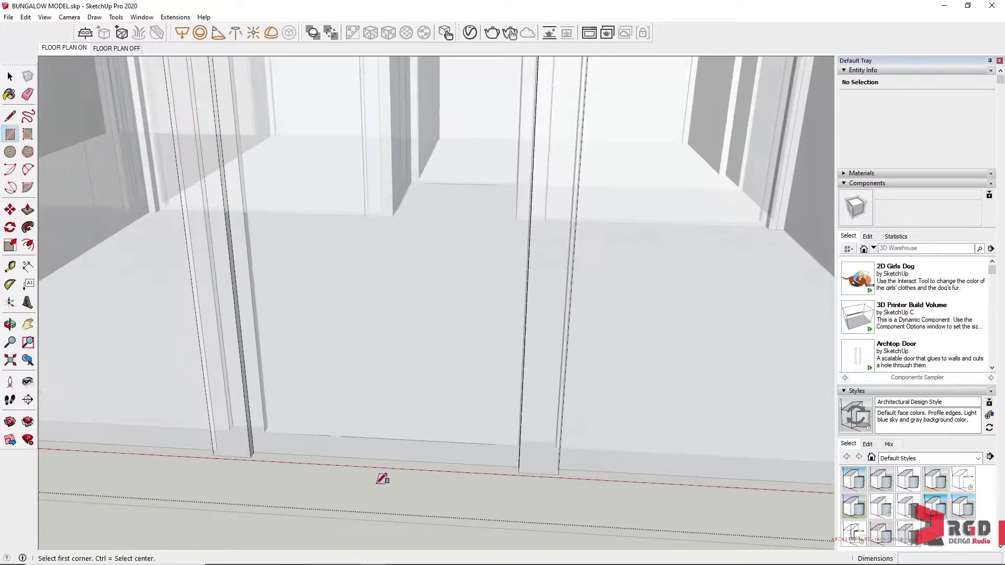
{"action": "scroll", "coordinate": [376, 483], "scroll_direction": "down", "scroll_amount": 3}
{"action": "middle_click_drag", "start_coordinate": [382, 484], "coordinate": [275, 504]}
{"action": "middle_click_drag", "start_coordinate": [313, 476], "coordinate": [523, 385], "text": "shift"}
{"action": "scroll", "coordinate": [576, 401], "scroll_direction": "up", "scroll_amount": 2}
{"action": "scroll", "coordinate": [584, 377], "scroll_direction": "up", "scroll_amount": 3}
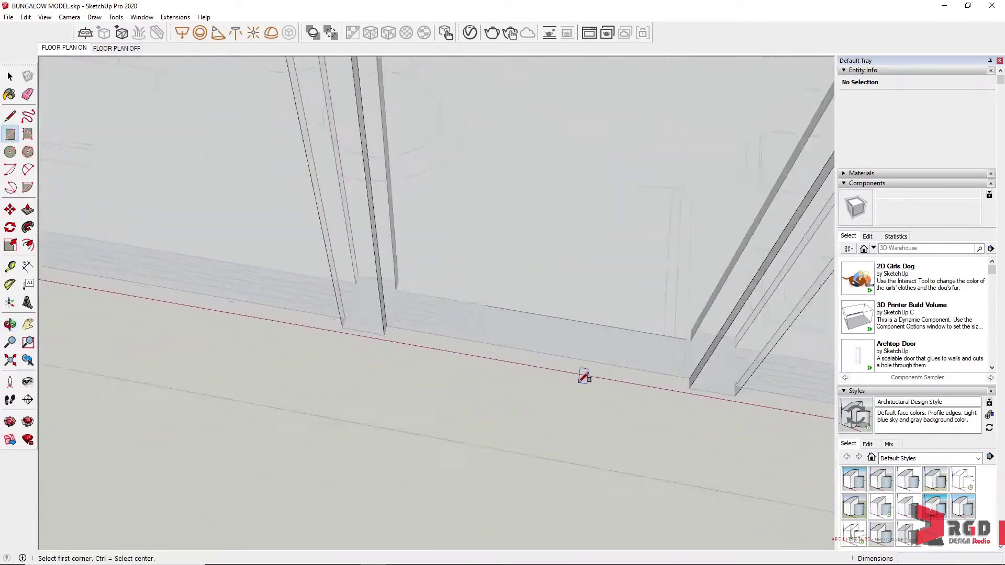
{"action": "scroll", "coordinate": [583, 377], "scroll_direction": "up", "scroll_amount": 1}
{"action": "left_click", "coordinate": [440, 330]}
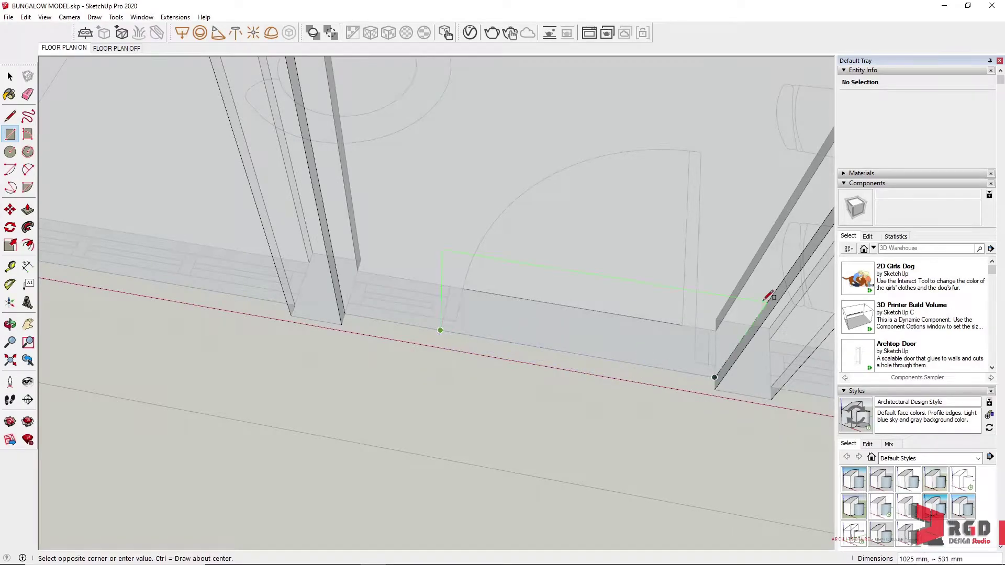
{"action": "scroll", "coordinate": [782, 242], "scroll_direction": "down", "scroll_amount": 3}
{"action": "middle_click_drag", "start_coordinate": [814, 199], "coordinate": [639, 313], "text": "shift"}
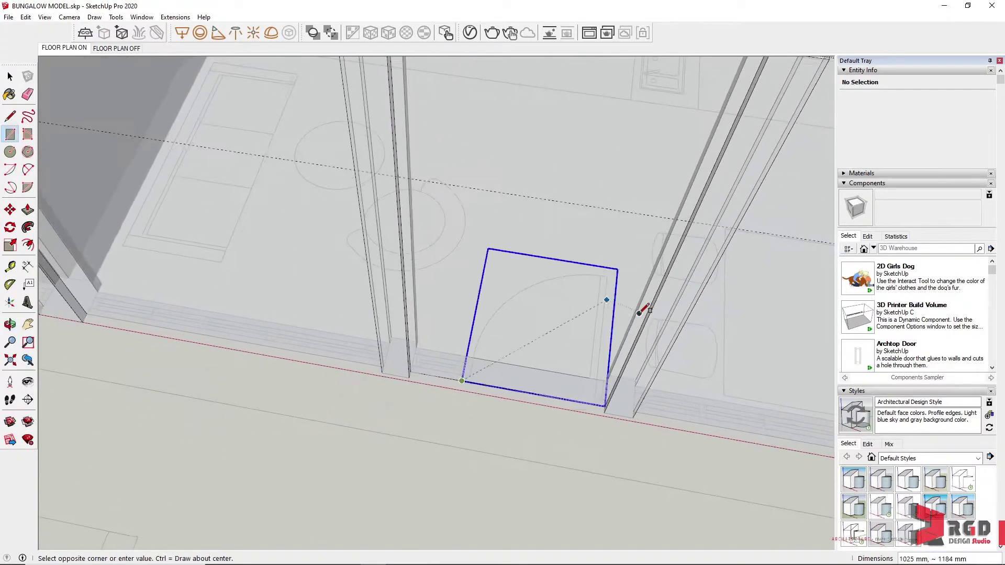
{"action": "left_click", "coordinate": [689, 221]}
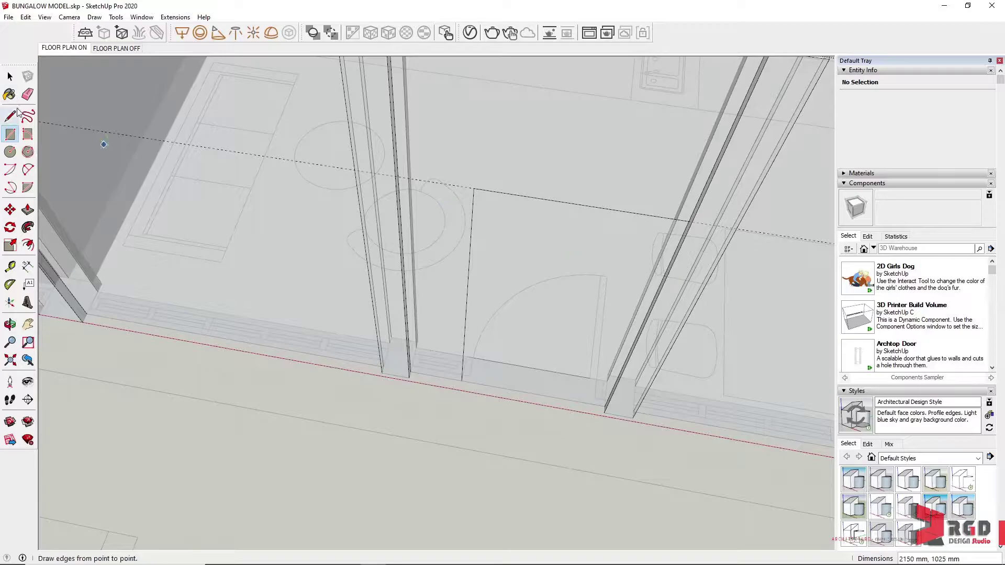
Push the second door rectangle through the front wall's full thickness and erase the leftover edge on its jamb beside the column.
{"action": "left_click", "coordinate": [27, 209]}
{"action": "left_click", "coordinate": [510, 319]}
{"action": "left_click", "coordinate": [527, 222]}
{"action": "mouse_move", "coordinate": [602, 362]}
{"action": "middle_mouse_down"}
{"action": "mouse_move", "coordinate": [623, 369]}
{"action": "mouse_move", "coordinate": [641, 292]}
{"action": "mouse_move", "coordinate": [612, 281]}
{"action": "middle_mouse_up"}
{"action": "key", "text": "e"}
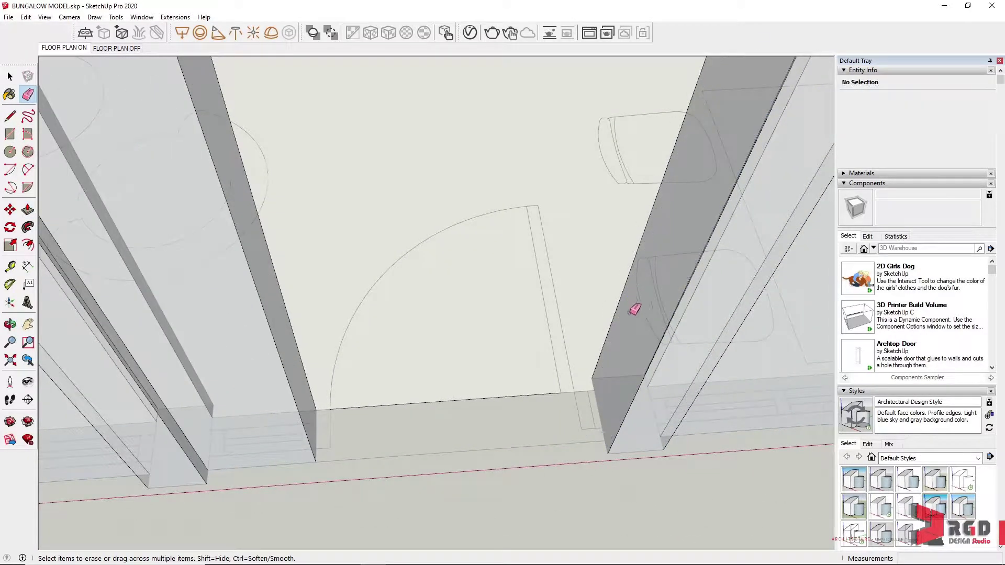
{"action": "scroll", "coordinate": [430, 299], "scroll_direction": "down", "scroll_amount": 2}
Turn off the X-ray face style and switch to the Select tool.
{"action": "left_click", "coordinate": [38, 17]}
{"action": "mouse_move", "coordinate": [89, 179]}
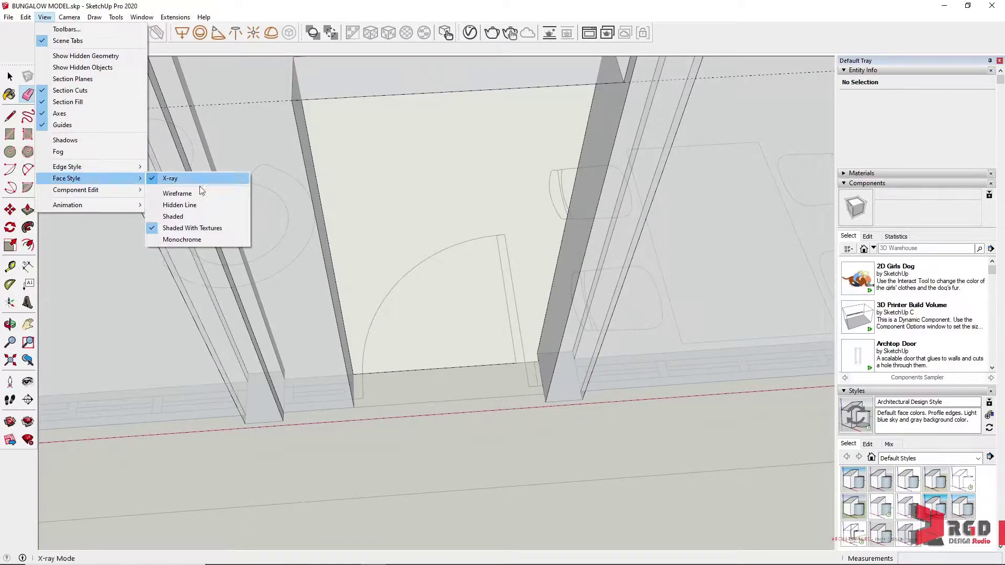
{"action": "left_click", "coordinate": [200, 185]}
{"action": "middle_click_drag", "start_coordinate": [403, 231], "coordinate": [307, 273]}
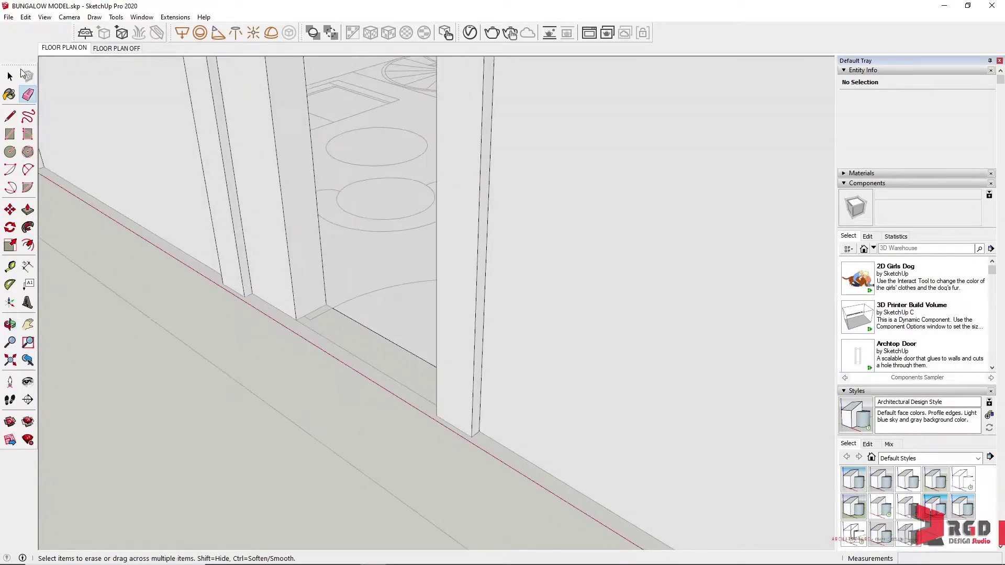
{"action": "left_click", "coordinate": [10, 76]}
{"action": "scroll", "coordinate": [342, 327], "scroll_direction": "down", "scroll_amount": 3}
{"action": "mouse_move", "coordinate": [294, 316]}
{"action": "middle_mouse_down"}
{"action": "mouse_move", "coordinate": [368, 299]}
{"action": "mouse_move", "coordinate": [298, 267]}
{"action": "mouse_move", "coordinate": [357, 269]}
{"action": "middle_mouse_up"}
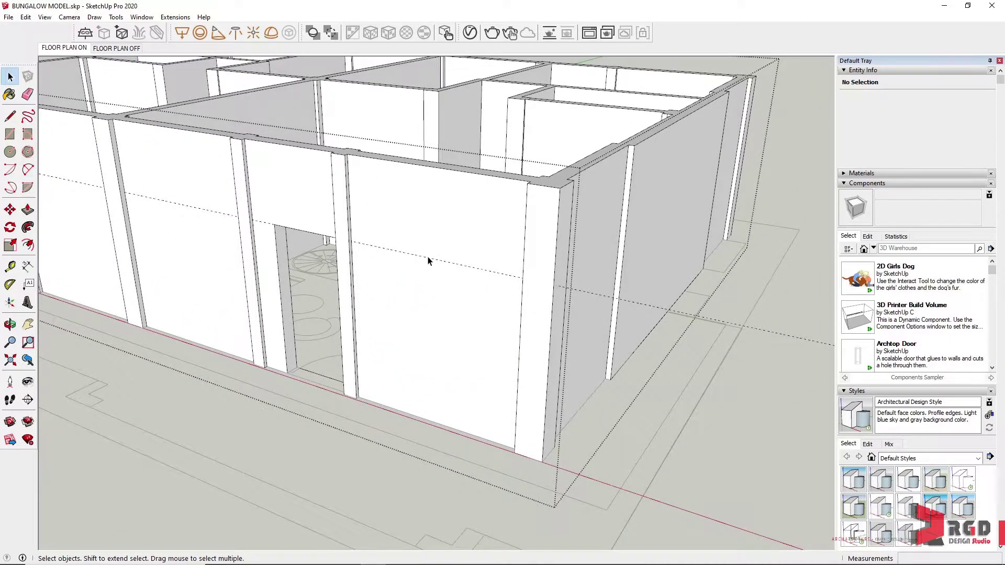
Turn on the X-ray face style to see the plan's door at the interior bathroom wall beside the kitchen.
{"action": "middle_click_drag", "start_coordinate": [553, 189], "coordinate": [510, 322]}
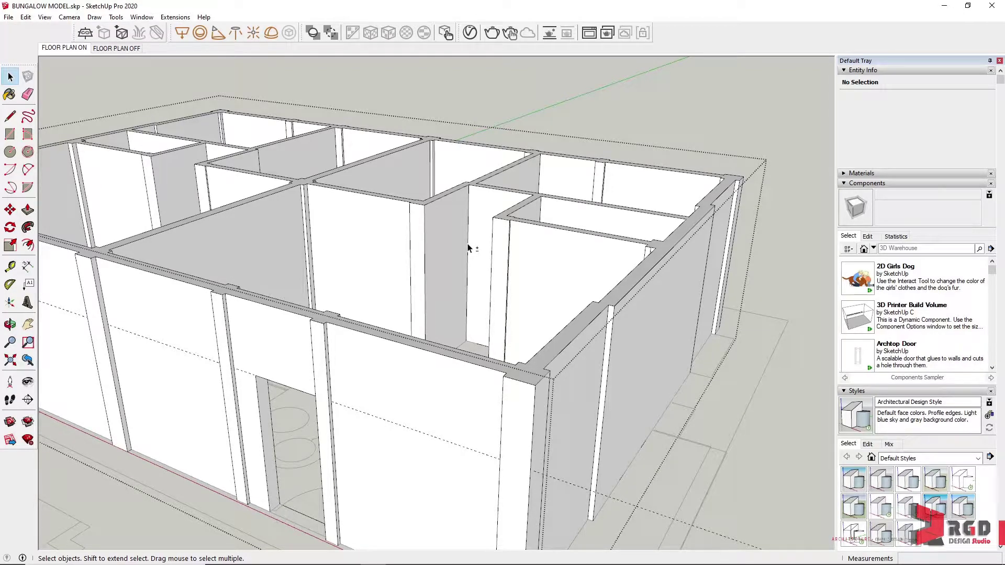
{"action": "middle_click_drag", "start_coordinate": [179, 341], "coordinate": [558, 347]}
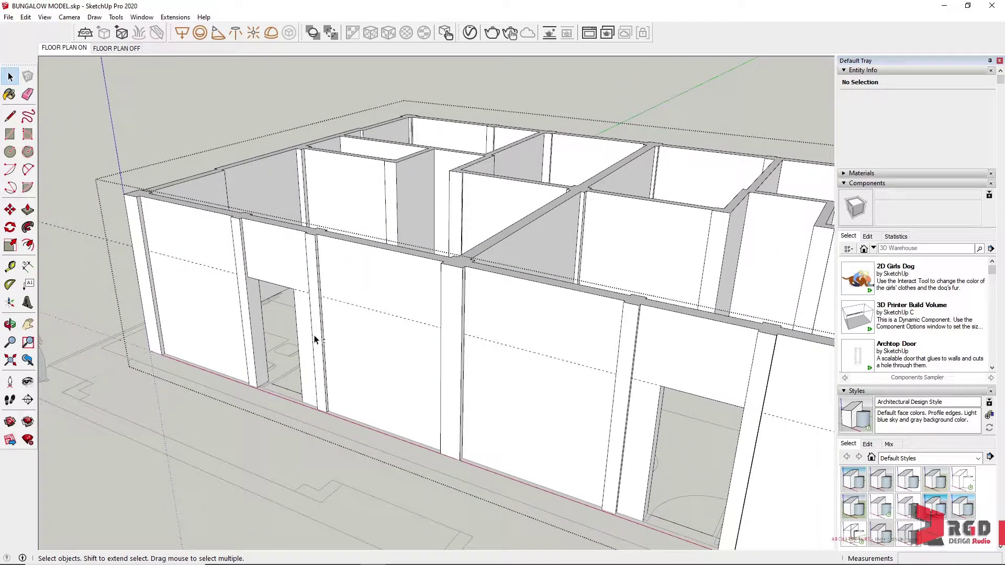
{"action": "middle_click_drag", "start_coordinate": [657, 403], "coordinate": [623, 398]}
{"action": "scroll", "coordinate": [393, 250], "scroll_direction": "up", "scroll_amount": 3}
{"action": "scroll", "coordinate": [391, 308], "scroll_direction": "up", "scroll_amount": 3}
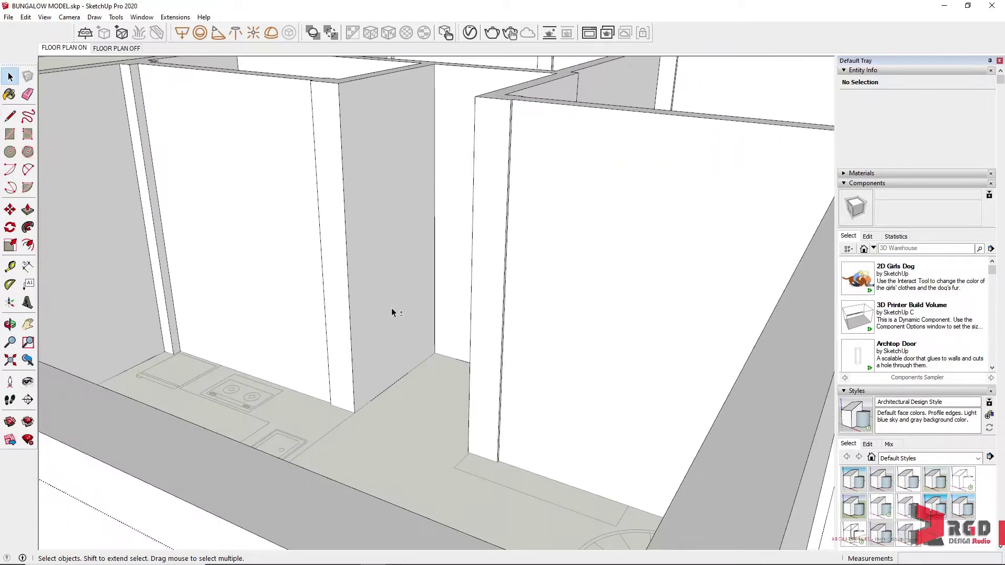
{"action": "middle_click_drag", "start_coordinate": [424, 236], "coordinate": [400, 265], "text": "shift"}
{"action": "scroll", "coordinate": [383, 270], "scroll_direction": "up", "scroll_amount": 2}
{"action": "scroll", "coordinate": [382, 271], "scroll_direction": "down", "scroll_amount": 1}
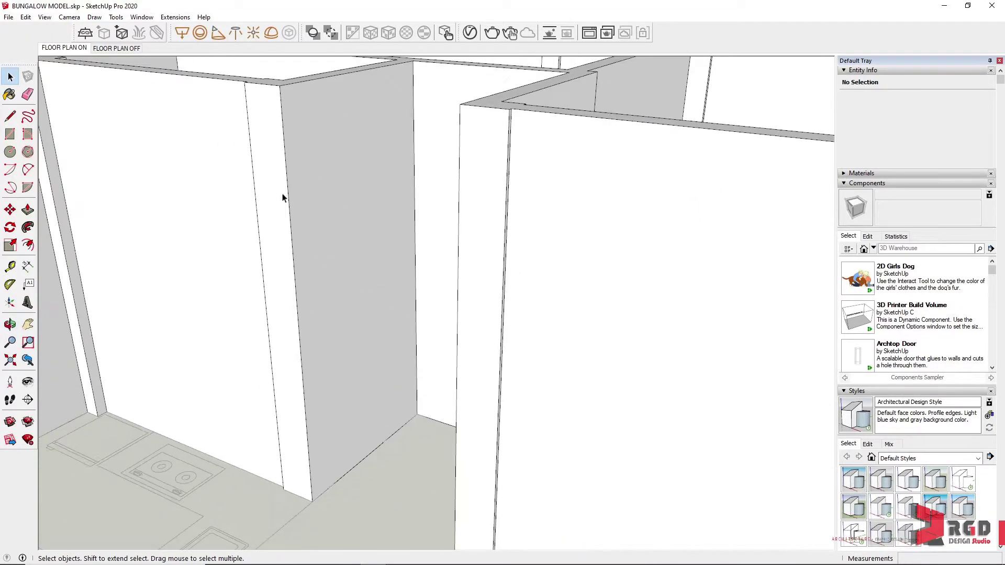
{"action": "left_click", "coordinate": [44, 17]}
{"action": "mouse_move", "coordinate": [68, 179]}
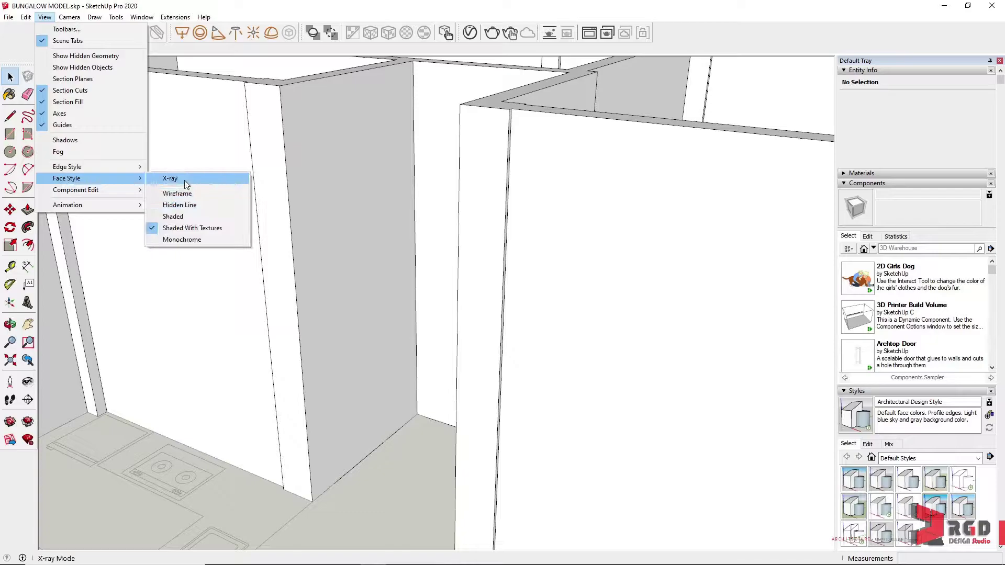
{"action": "left_click", "coordinate": [168, 179]}
Place a horizontal Tape Measure guide 2150 mm above the bathroom wall's bottom edge.
{"action": "scroll", "coordinate": [433, 416], "scroll_direction": "down", "scroll_amount": 3}
{"action": "middle_click_drag", "start_coordinate": [288, 440], "coordinate": [164, 209]}
{"action": "scroll", "coordinate": [281, 463], "scroll_direction": "up", "scroll_amount": 3}
{"action": "left_click", "coordinate": [10, 267]}
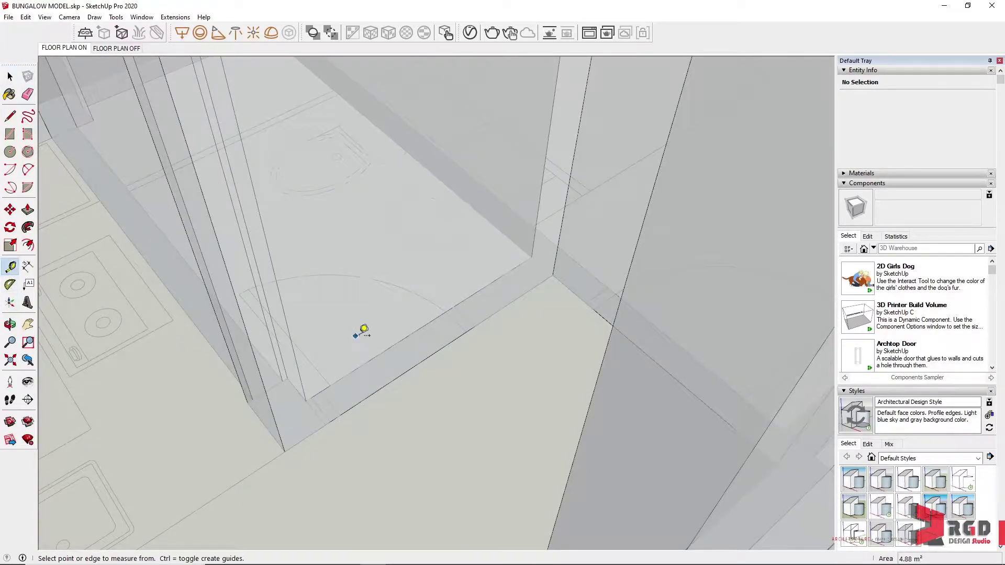
{"action": "left_click", "coordinate": [401, 374]}
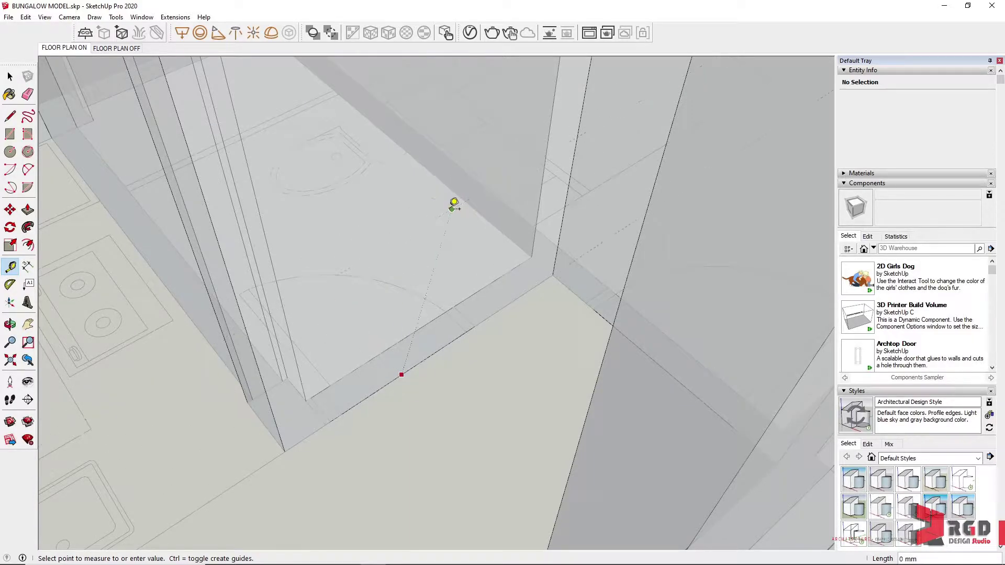
{"action": "key", "text": "Up"}
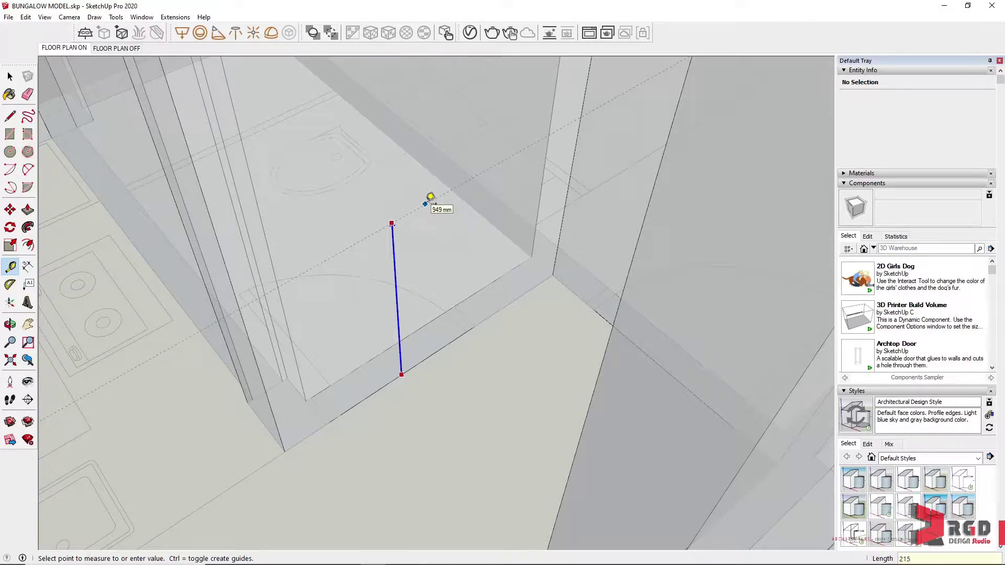
{"action": "key", "text": "Escape"}
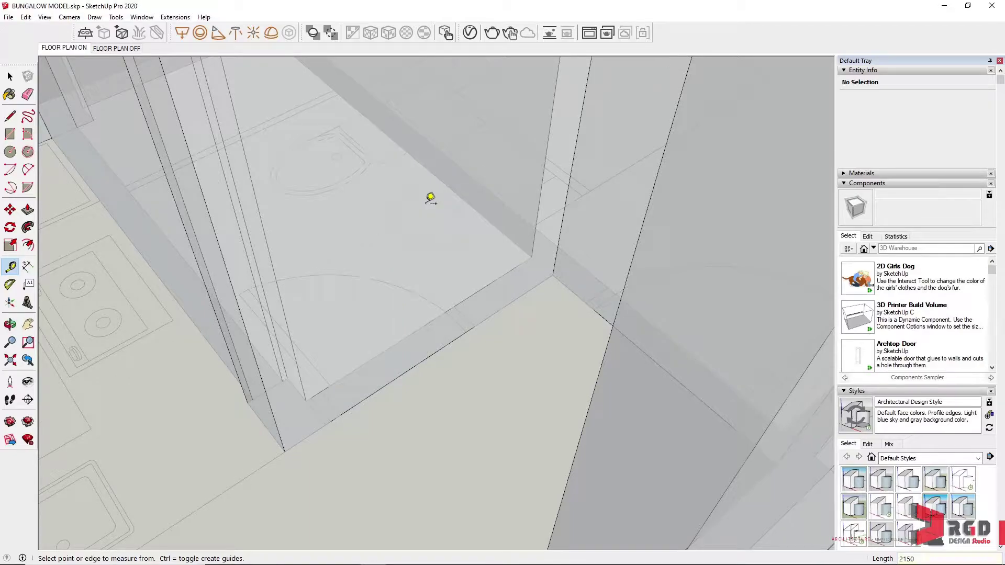
{"action": "scroll", "coordinate": [430, 197], "scroll_direction": "down", "scroll_amount": 5}
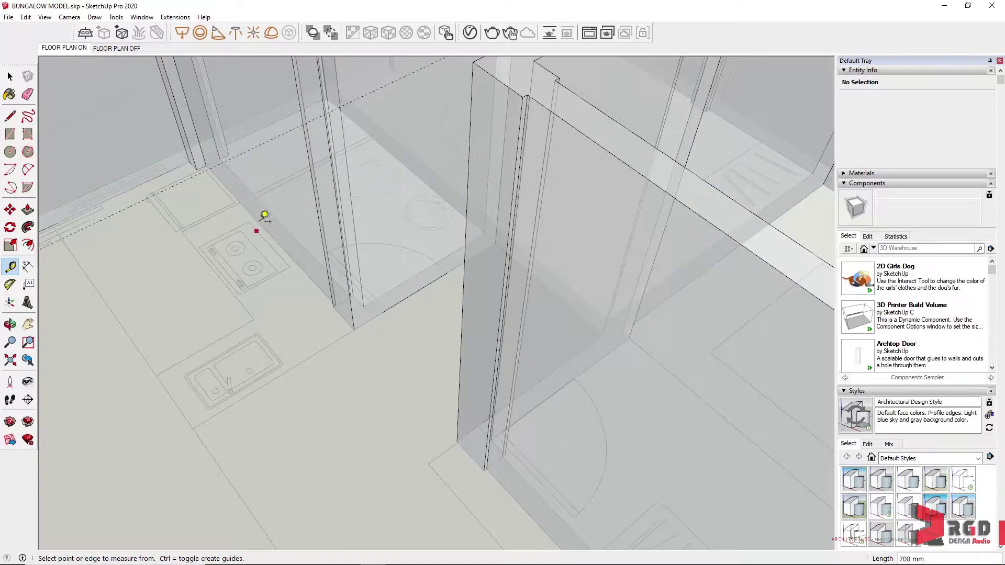
Draw an 800 mm wide door outline on the bathroom wall with the Line tool, from the plan's door endpoints up to the 2150 mm guide.
{"action": "left_click", "coordinate": [6, 118]}
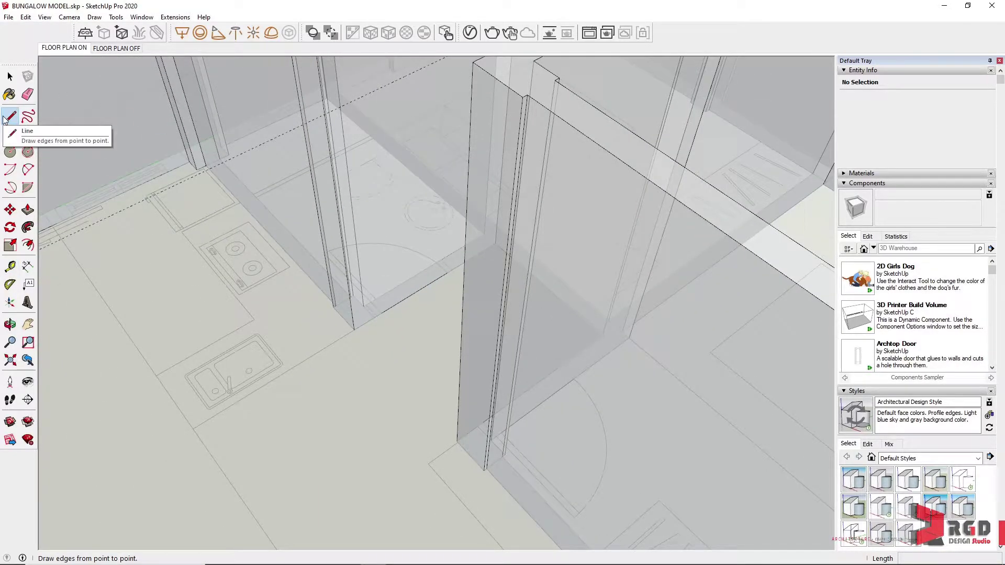
{"action": "scroll", "coordinate": [405, 285], "scroll_direction": "up", "scroll_amount": 3}
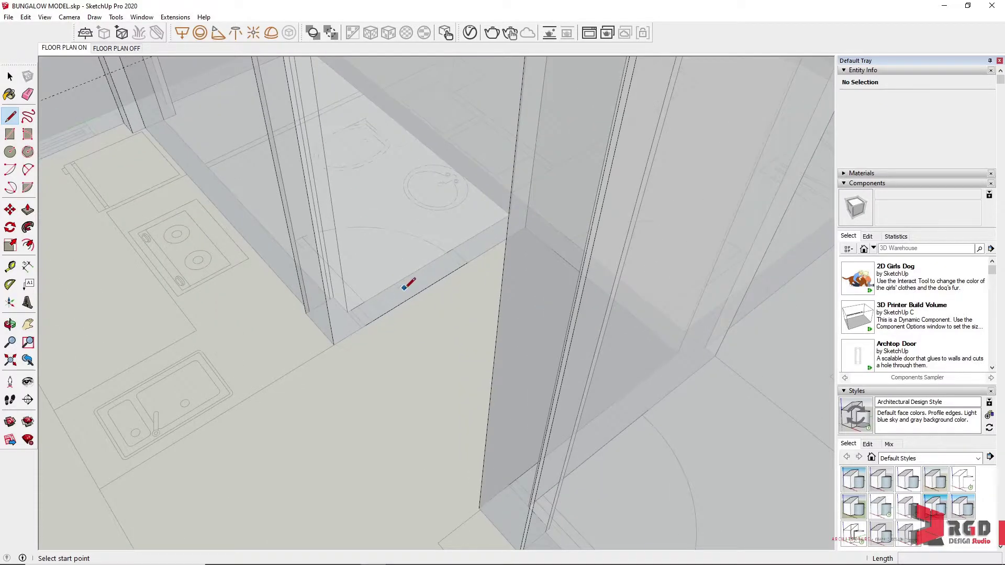
{"action": "middle_click_drag", "start_coordinate": [408, 281], "coordinate": [431, 399]}
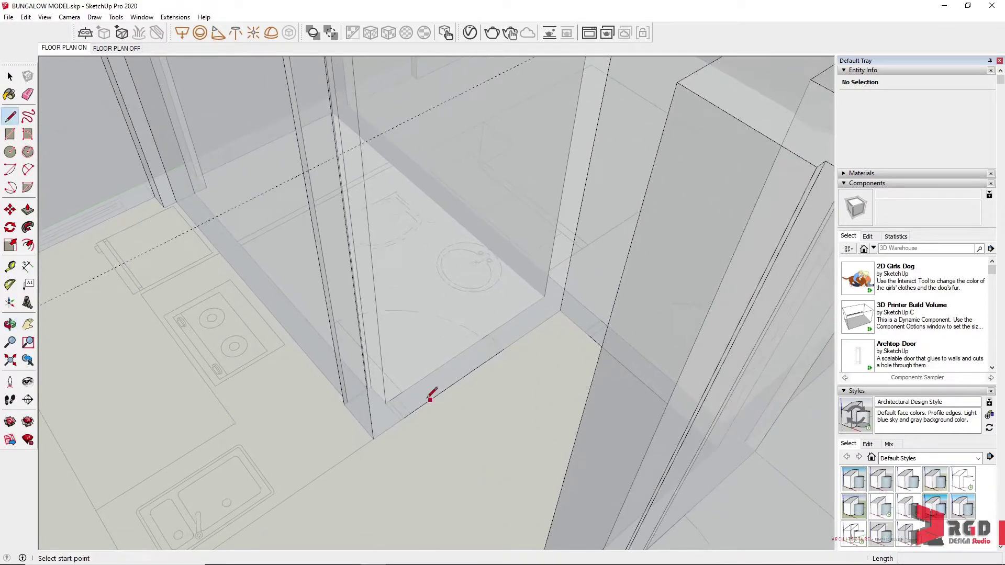
{"action": "left_click", "coordinate": [403, 418]}
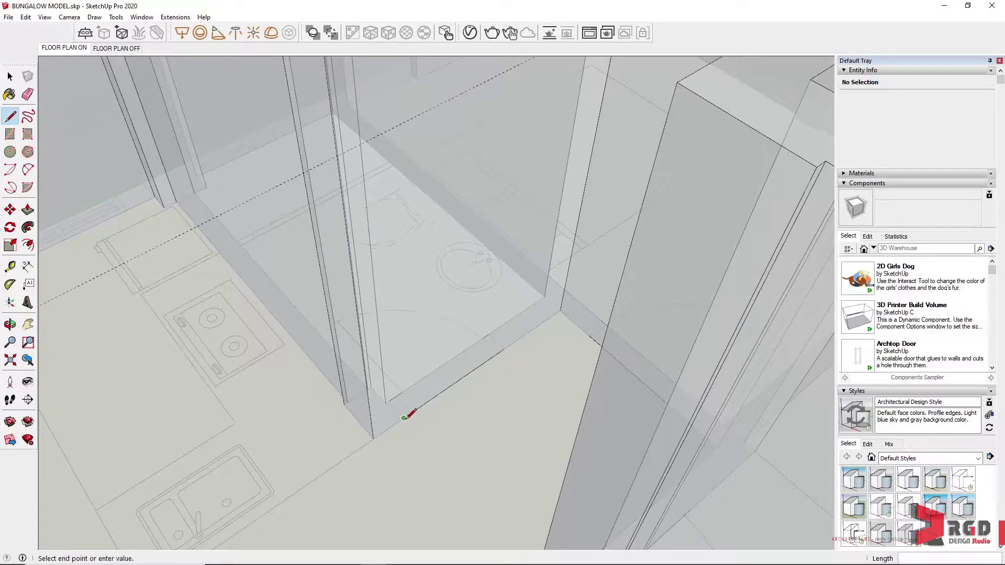
{"action": "left_click", "coordinate": [386, 130]}
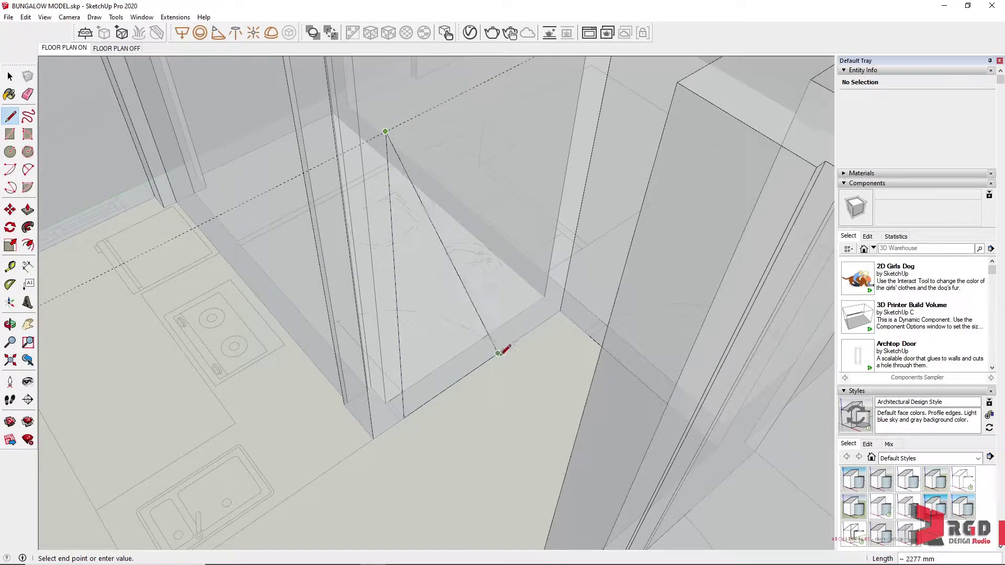
{"action": "key", "text": "Escape"}
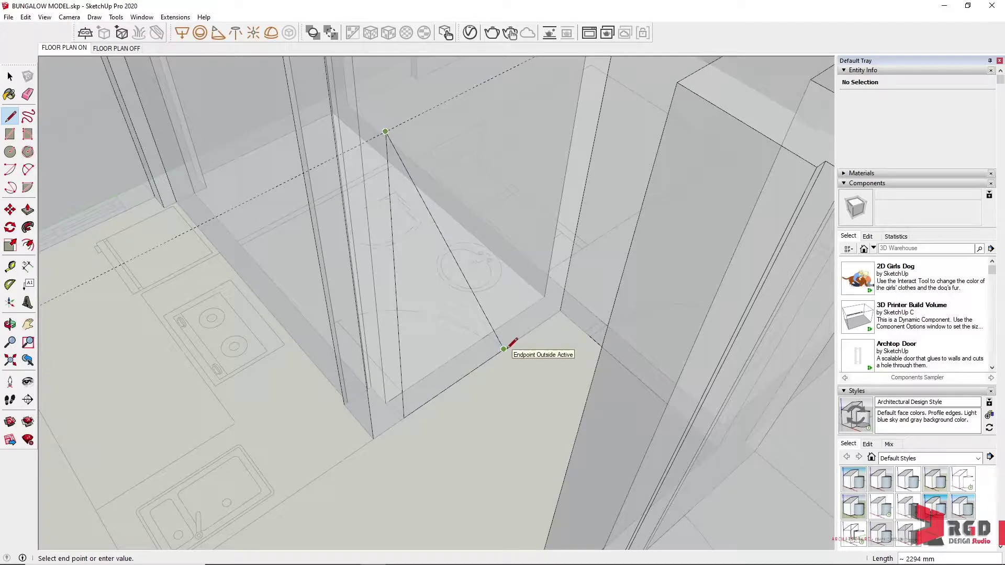
{"action": "left_click", "coordinate": [503, 349]}
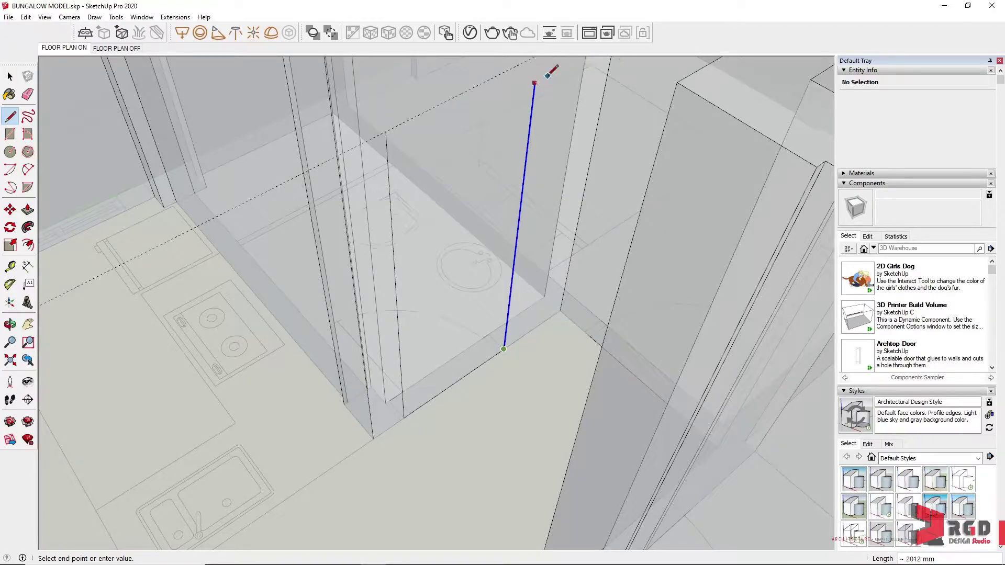
{"action": "middle_click_drag", "start_coordinate": [545, 74], "coordinate": [535, 118]}
{"action": "left_click", "coordinate": [534, 120]}
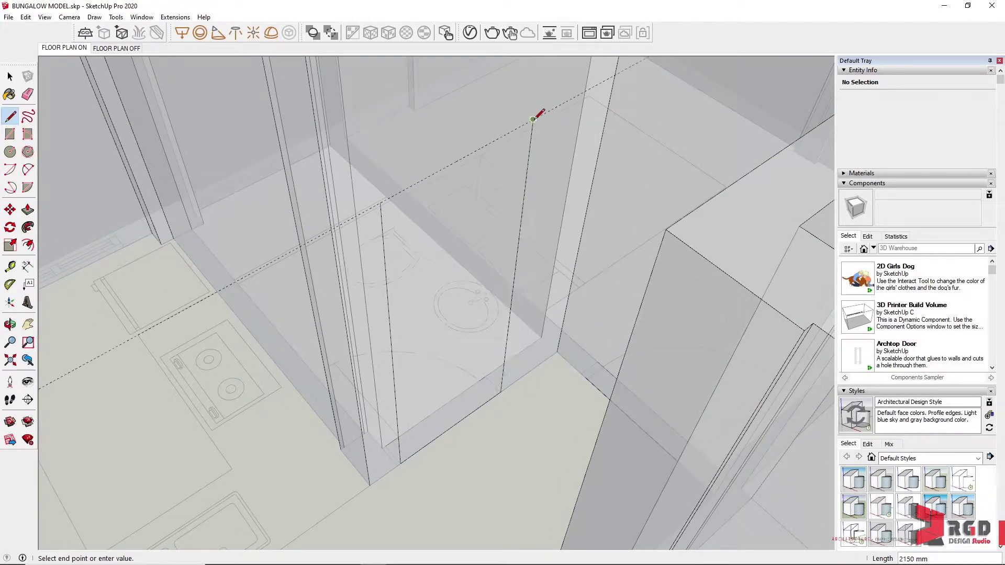
{"action": "left_click", "coordinate": [381, 203]}
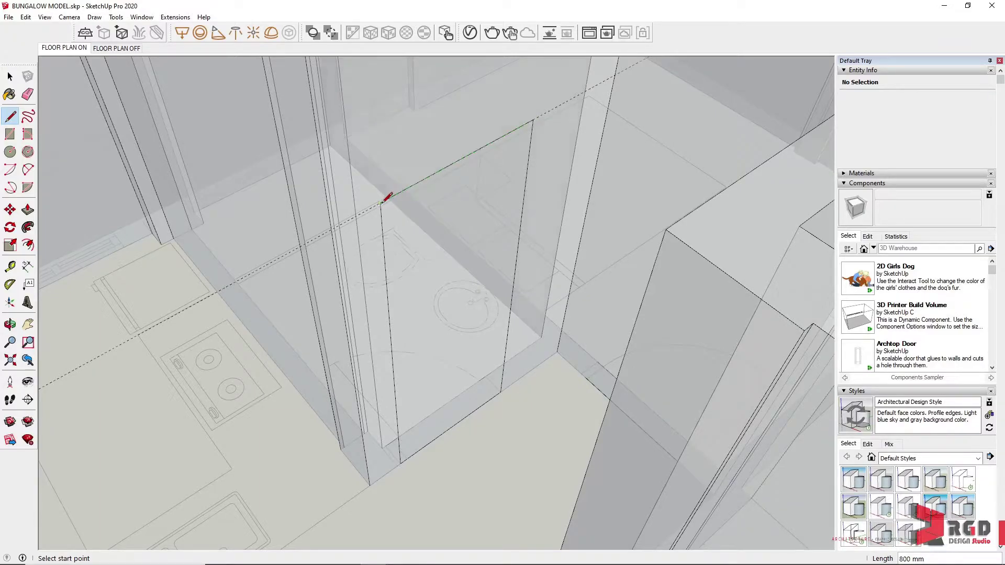
Turn off the X-ray face style and push the bathroom door outline 150 mm through the wall.
{"action": "left_click", "coordinate": [44, 17]}
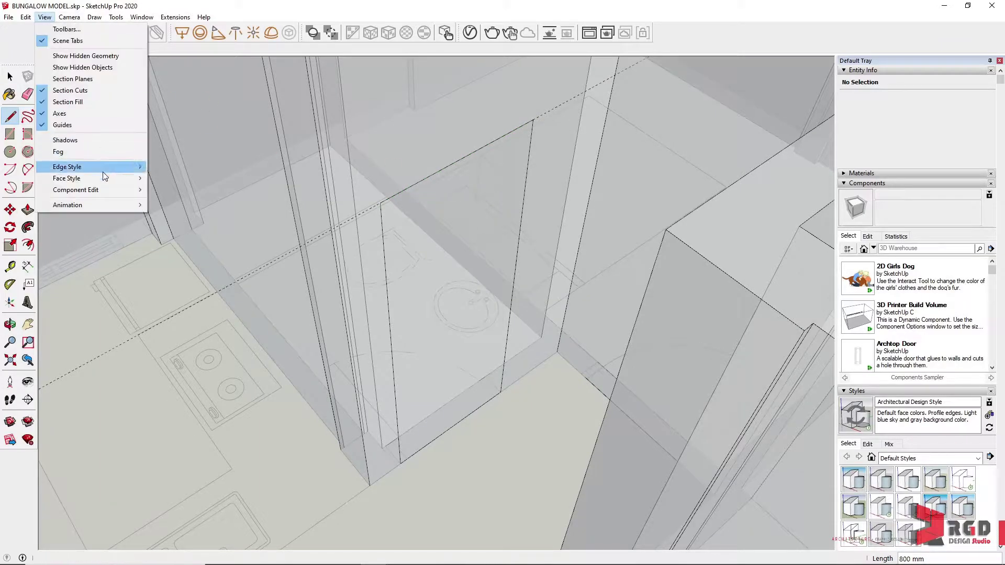
{"action": "mouse_move", "coordinate": [105, 178]}
{"action": "left_click", "coordinate": [176, 179]}
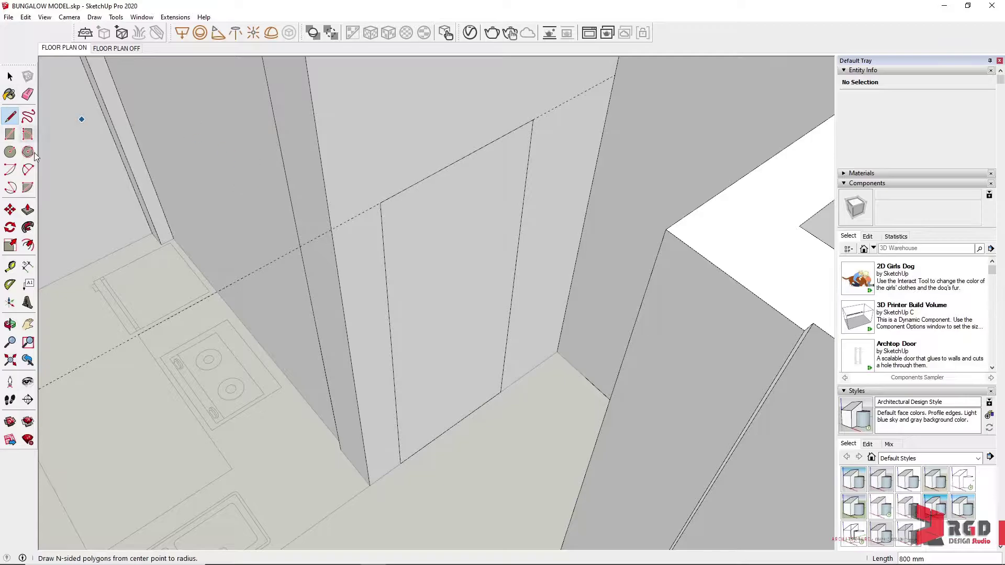
{"action": "left_click", "coordinate": [27, 210]}
{"action": "left_click", "coordinate": [431, 322]}
{"action": "left_click", "coordinate": [428, 287]}
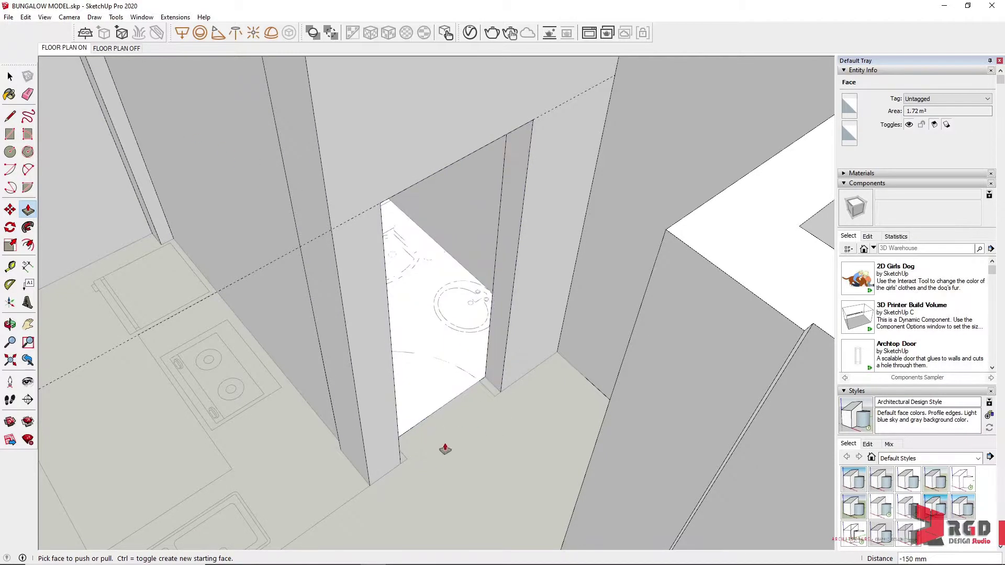
Turn on the X-ray face style to see the plan's door at the wall adjoining the bathroom door.
{"action": "scroll", "coordinate": [560, 384], "scroll_direction": "up", "scroll_amount": 3}
{"action": "middle_click_drag", "start_coordinate": [532, 429], "coordinate": [599, 290]}
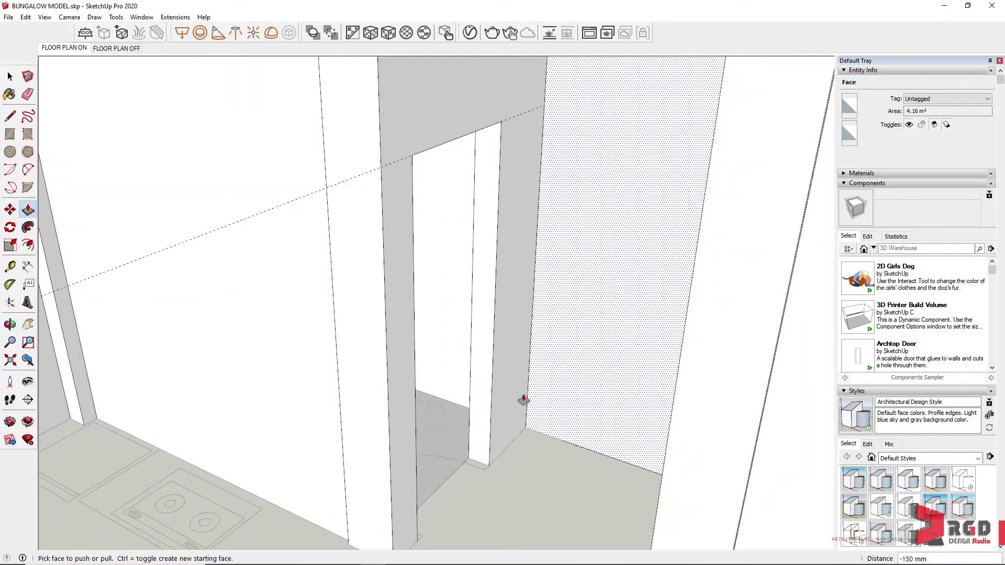
{"action": "middle_click_drag", "start_coordinate": [523, 400], "coordinate": [200, 83]}
{"action": "left_click", "coordinate": [44, 17]}
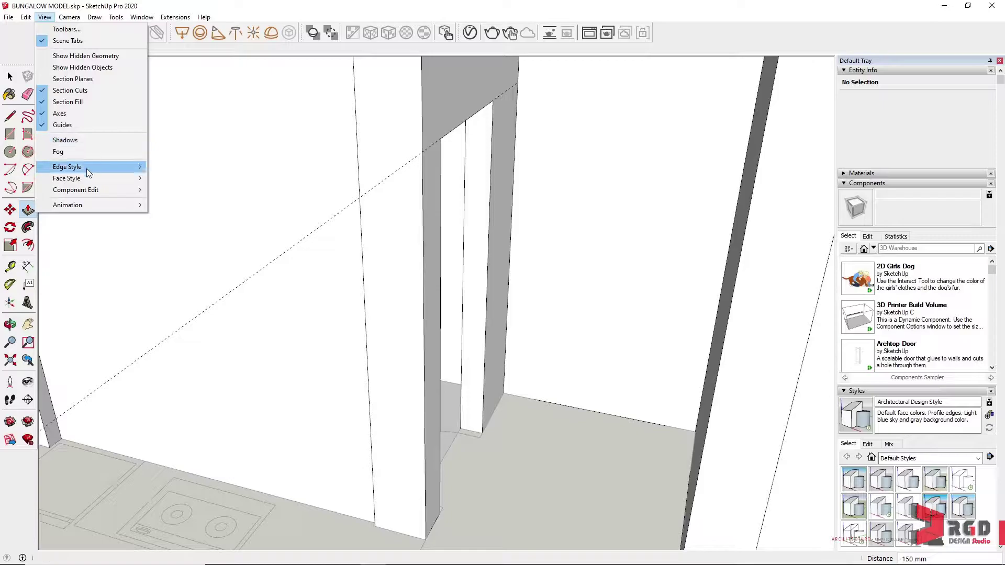
{"action": "left_click", "coordinate": [167, 178]}
{"action": "scroll", "coordinate": [637, 395], "scroll_direction": "up", "scroll_amount": 2}
{"action": "scroll", "coordinate": [576, 429], "scroll_direction": "up", "scroll_amount": 1}
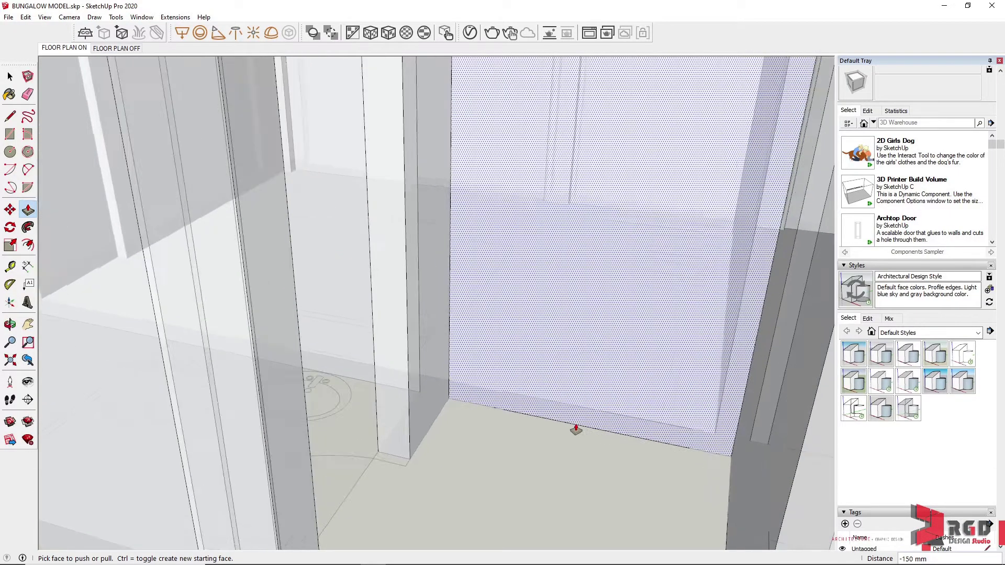
{"action": "scroll", "coordinate": [577, 428], "scroll_direction": "down", "scroll_amount": 2}
Copy the bathroom opening's top and two side edges to the near end of the plan's door on the adjoining wall.
{"action": "left_click", "coordinate": [9, 76]}
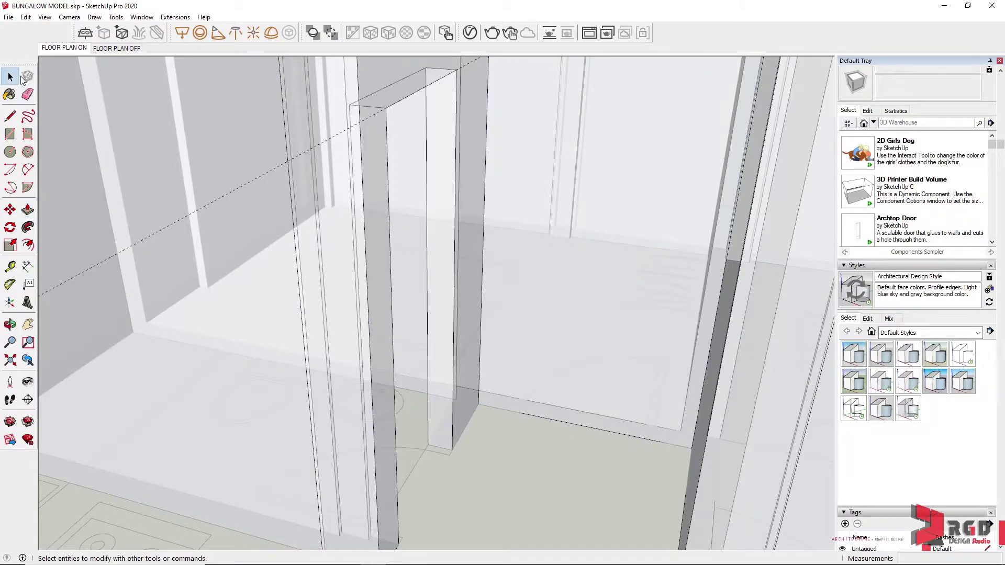
{"action": "left_click", "coordinate": [406, 98]}
{"action": "left_click", "coordinate": [456, 153], "text": "shift"}
{"action": "left_click", "coordinate": [396, 375], "text": "shift"}
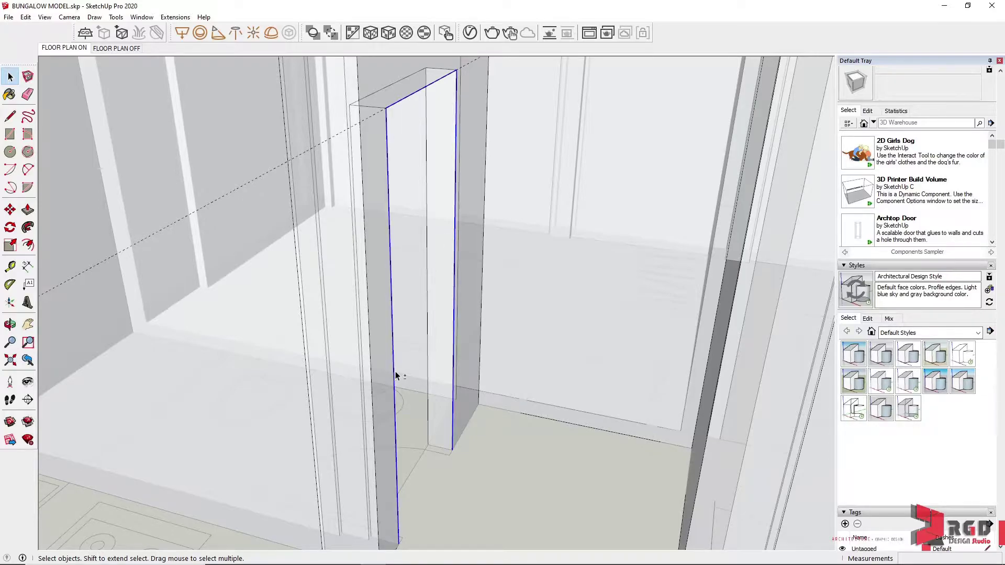
{"action": "key", "text": "m"}
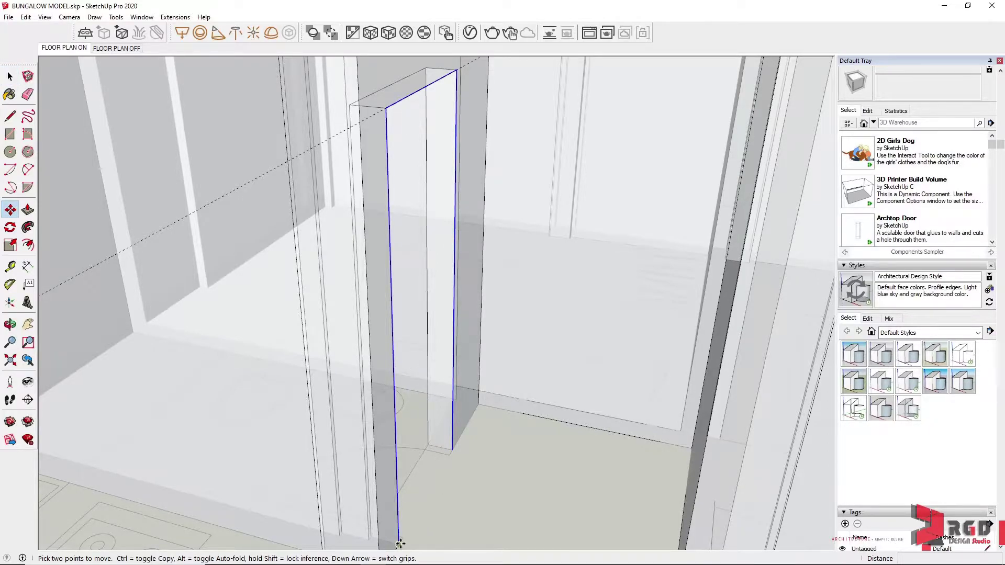
{"action": "key", "text": "ctrl"}
{"action": "left_click", "coordinate": [399, 545]}
{"action": "scroll", "coordinate": [524, 414], "scroll_direction": "up", "scroll_amount": 4}
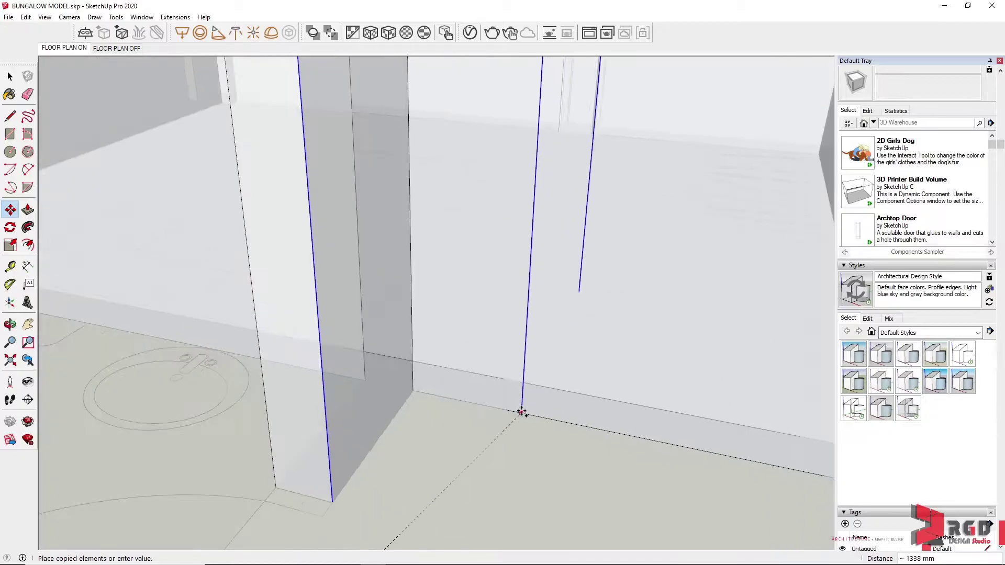
{"action": "scroll", "coordinate": [522, 413], "scroll_direction": "up", "scroll_amount": 5}
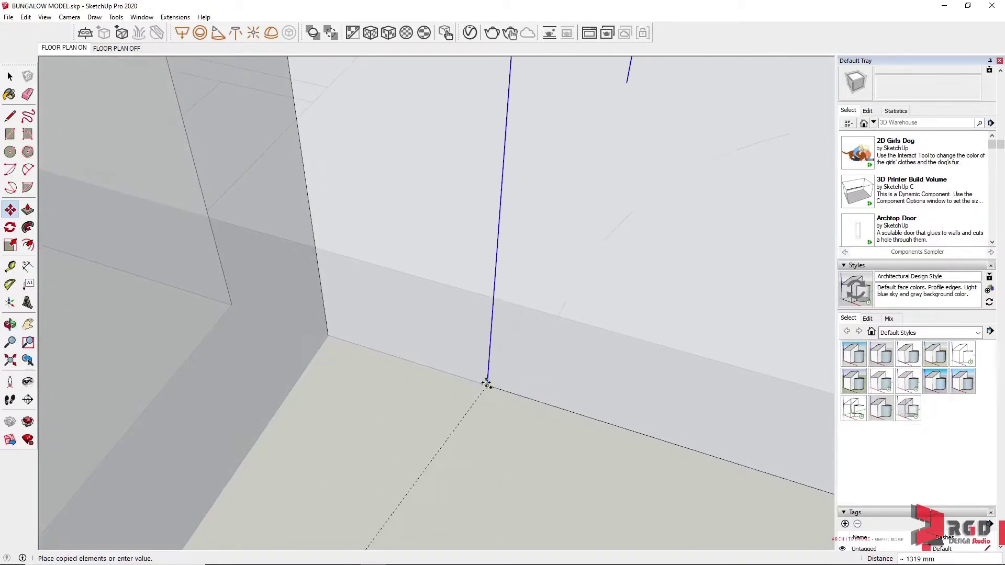
{"action": "left_click", "coordinate": [487, 385]}
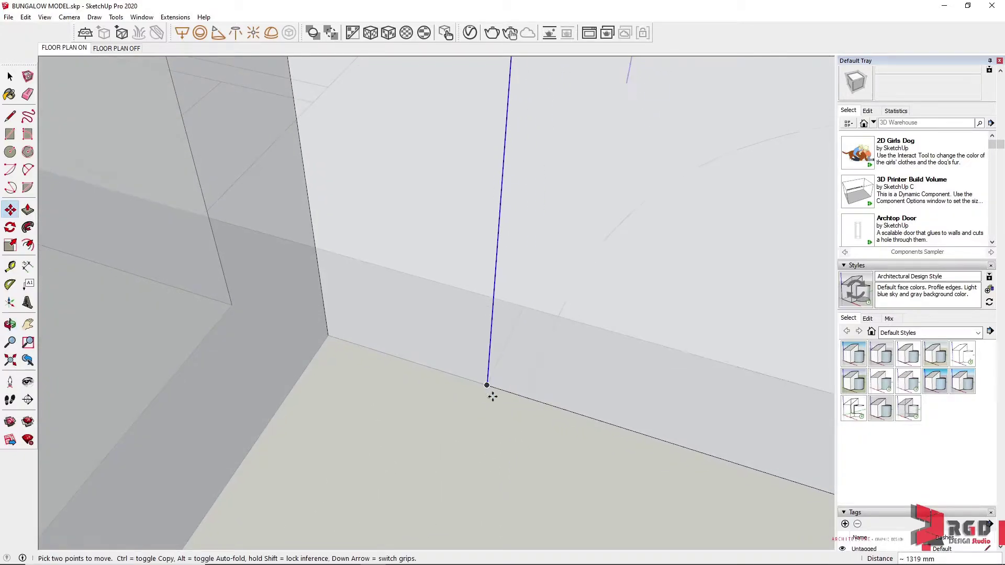
Rotate the copied door edges 90 degrees about their bottom corner so the outline lies flat on the adjoining wall.
{"action": "left_click", "coordinate": [10, 227]}
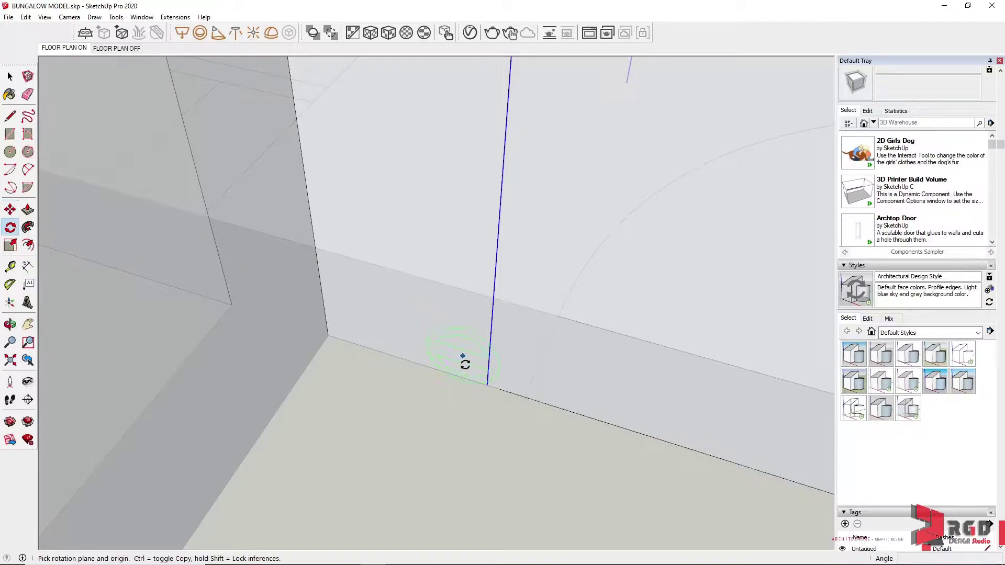
{"action": "left_click", "coordinate": [487, 384]}
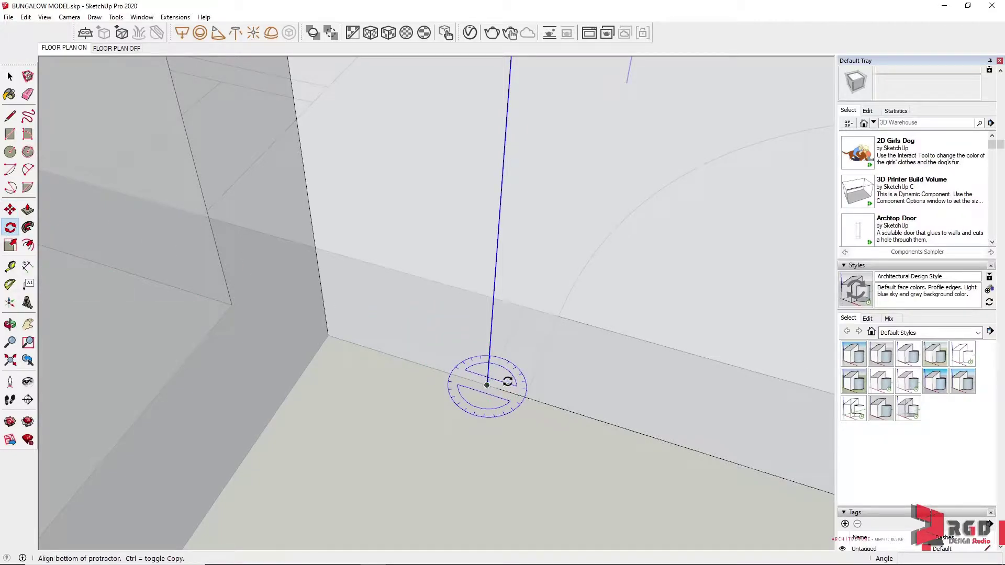
{"action": "left_click", "coordinate": [629, 79]}
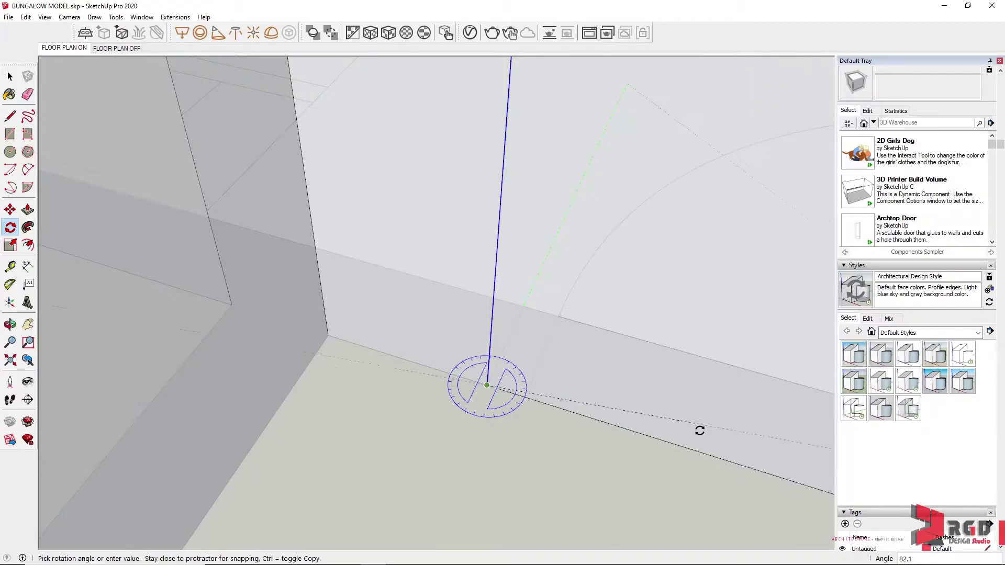
{"action": "left_click", "coordinate": [742, 466]}
{"action": "scroll", "coordinate": [683, 465], "scroll_direction": "down", "scroll_amount": 2}
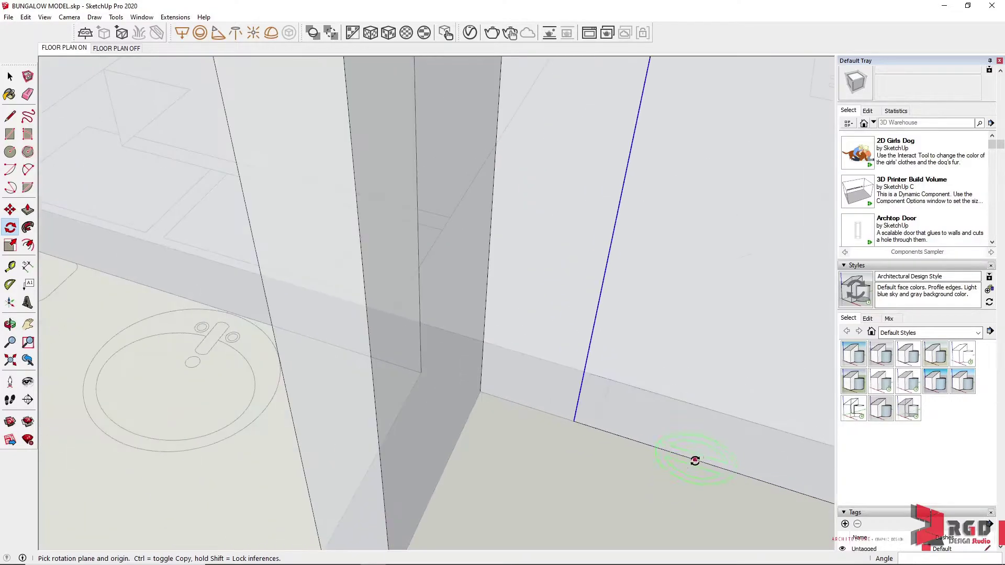
{"action": "middle_click_drag", "start_coordinate": [697, 461], "coordinate": [451, 417], "text": "shift"}
{"action": "middle_click_drag", "start_coordinate": [518, 406], "coordinate": [732, 439]}
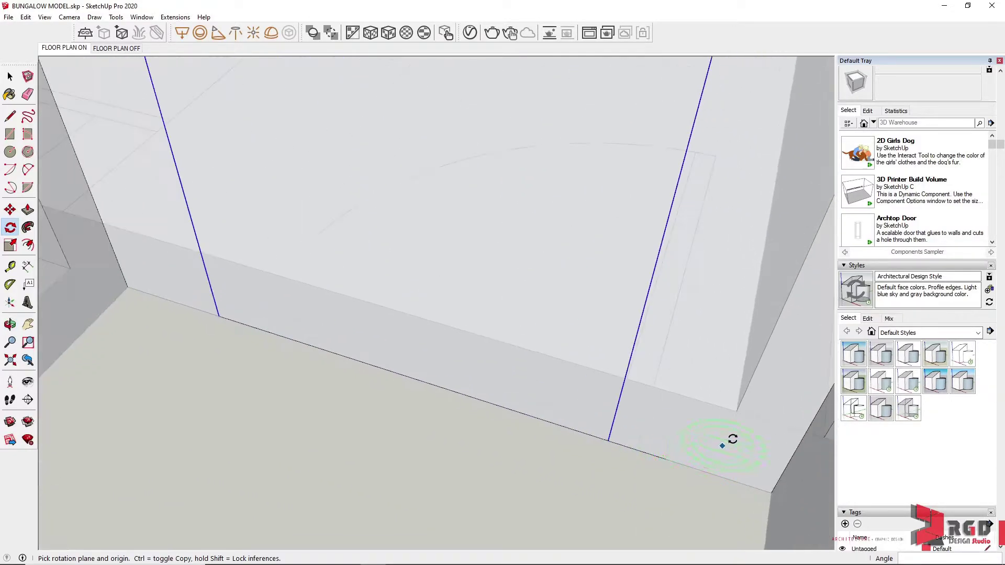
{"action": "middle_click_drag", "start_coordinate": [706, 406], "coordinate": [722, 432]}
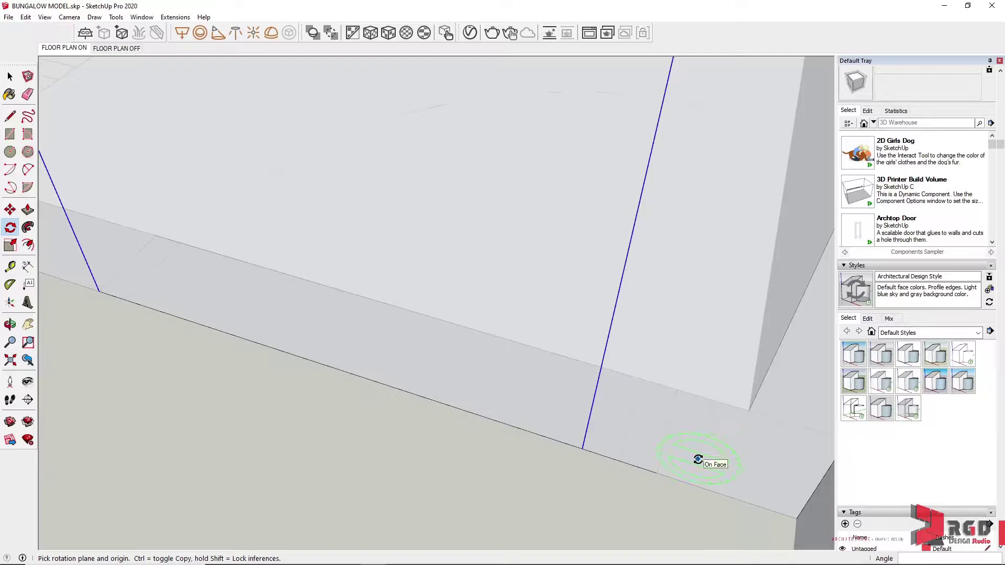
{"action": "scroll", "coordinate": [698, 459], "scroll_direction": "down", "scroll_amount": 5}
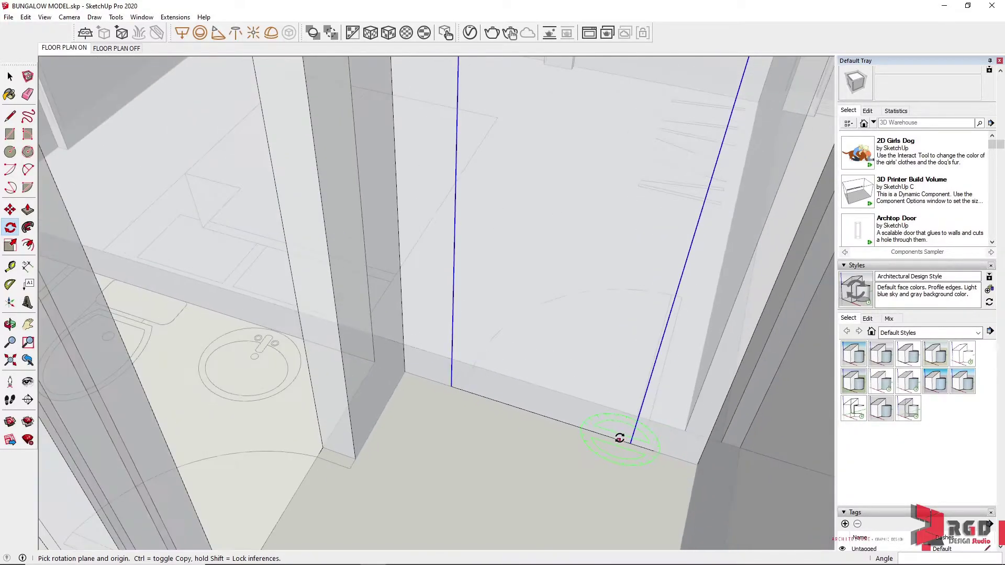
{"action": "scroll", "coordinate": [619, 438], "scroll_direction": "down", "scroll_amount": 2}
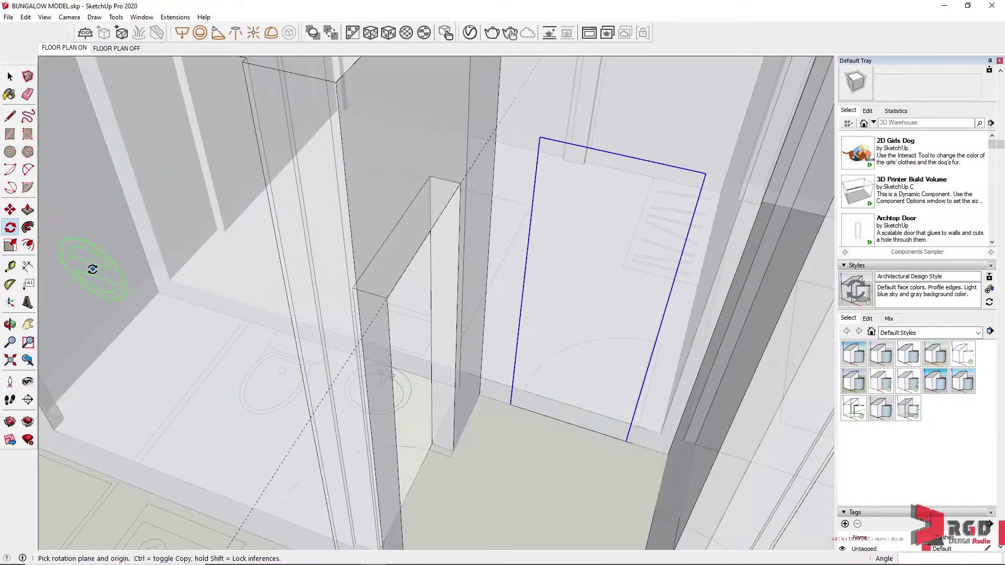
Scale the copied door outline's width by about 1.13 to reach the far endpoint of the plan's door.
{"action": "left_click", "coordinate": [10, 245]}
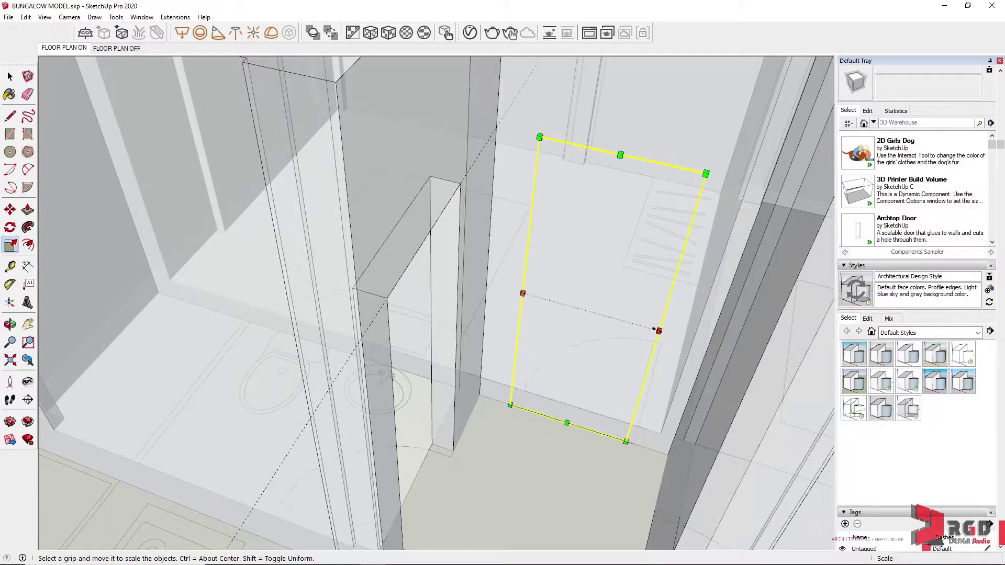
{"action": "left_click_drag", "start_coordinate": [658, 331], "coordinate": [664, 332]}
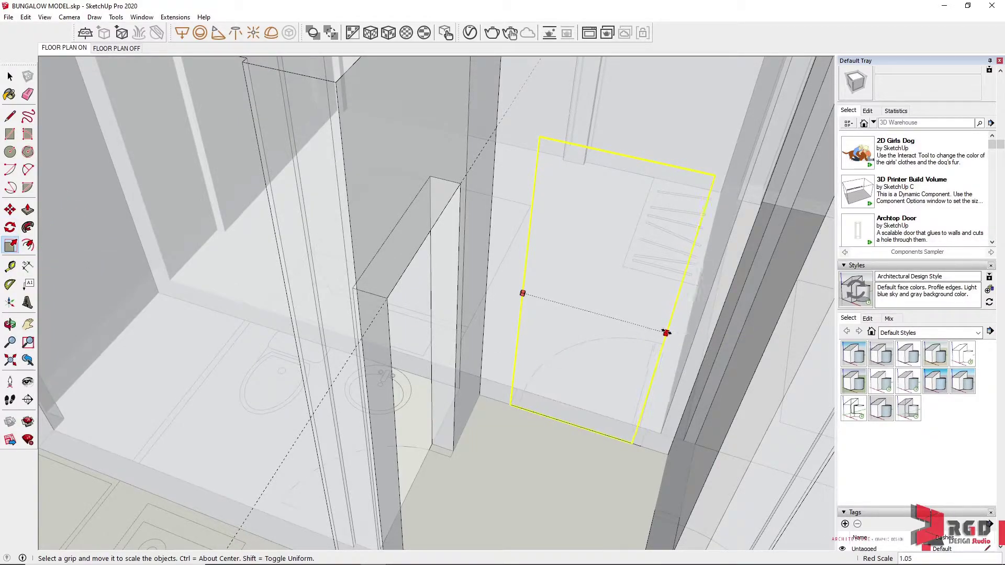
{"action": "key", "text": "Escape"}
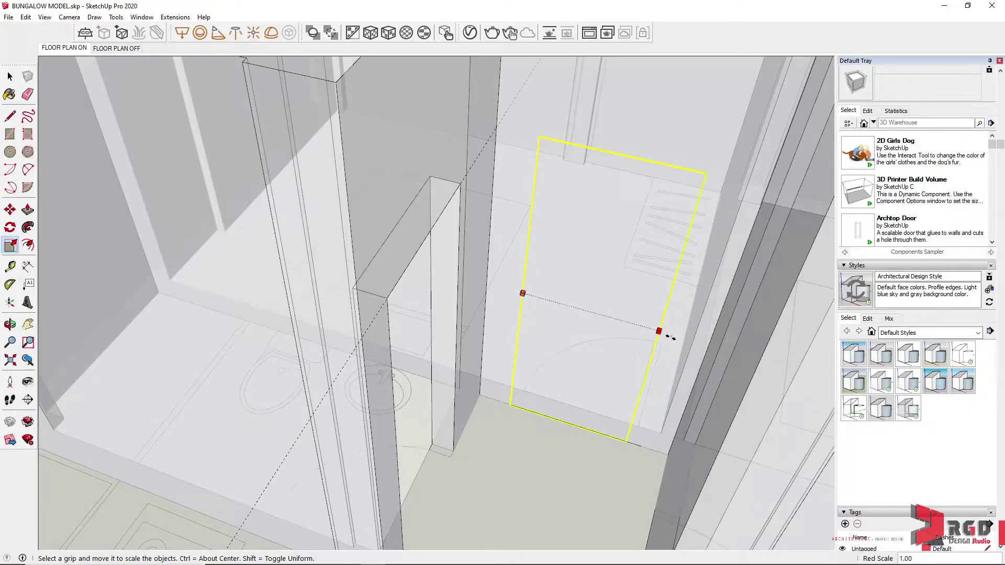
{"action": "left_click_drag", "start_coordinate": [658, 379], "coordinate": [639, 447]}
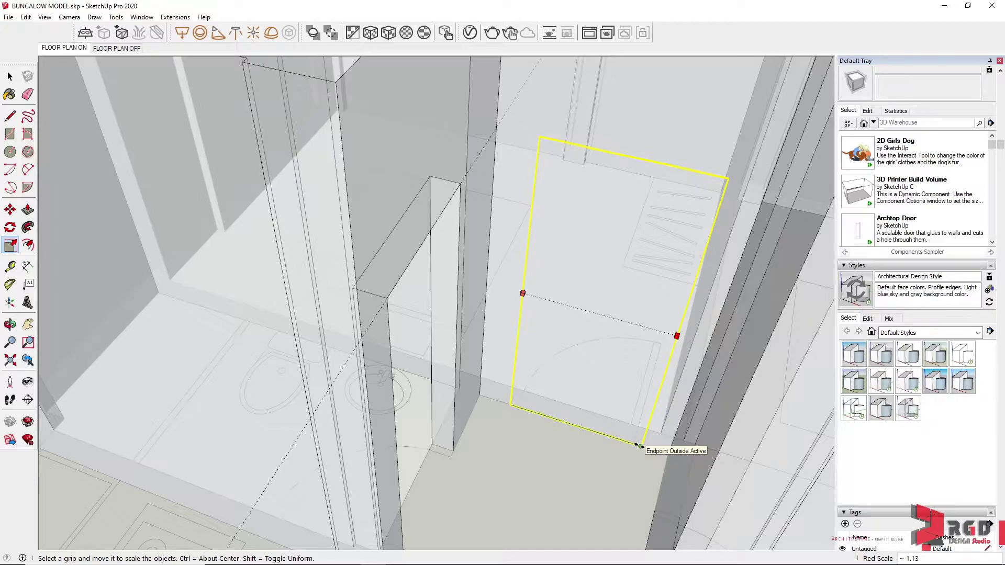
{"action": "left_click_drag", "start_coordinate": [640, 446], "coordinate": [640, 446]}
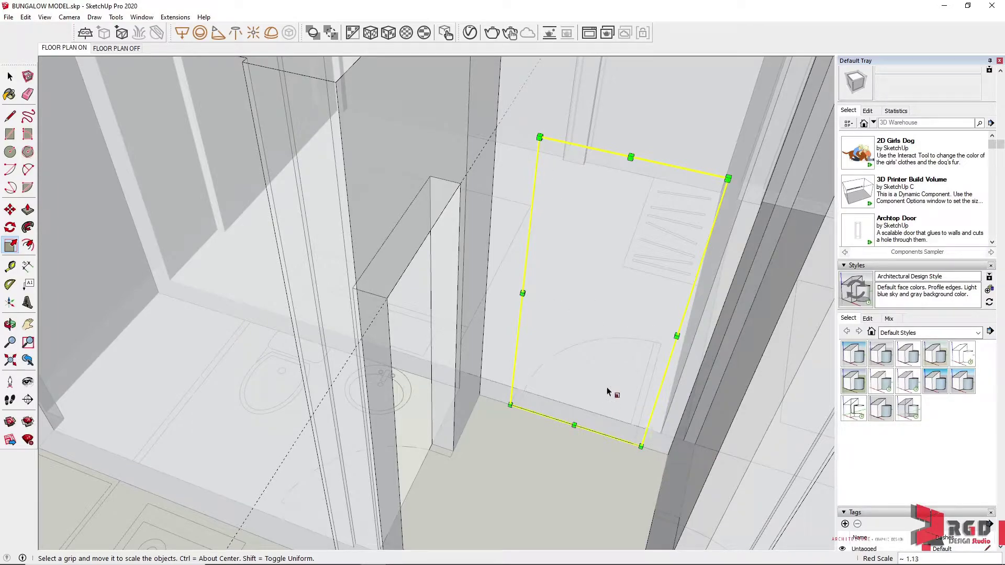
{"action": "left_click", "coordinate": [9, 77]}
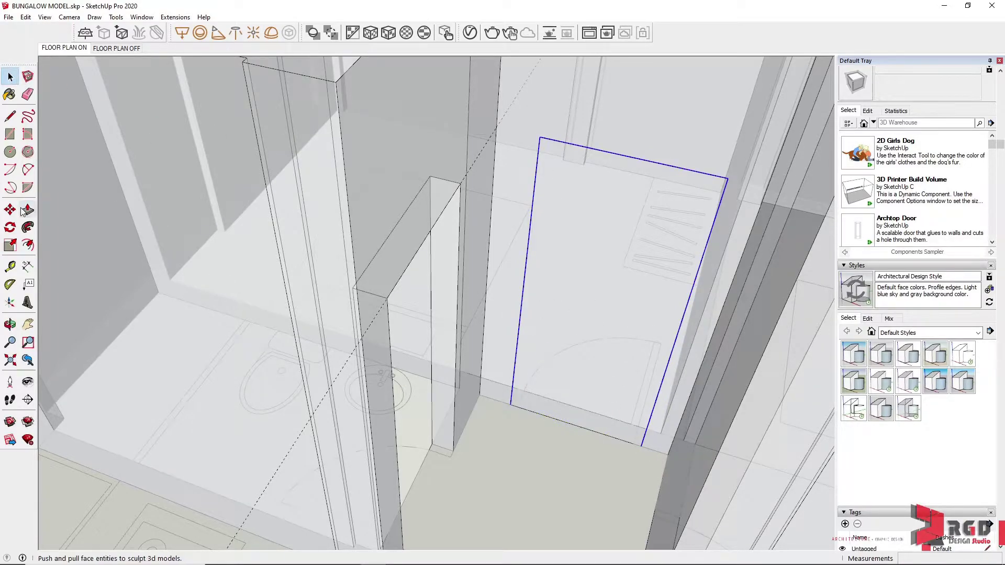
Turn off the X-ray face style and push the door outline 150 mm through the wall adjoining the bathroom door.
{"action": "left_click", "coordinate": [45, 17]}
{"action": "mouse_move", "coordinate": [94, 178]}
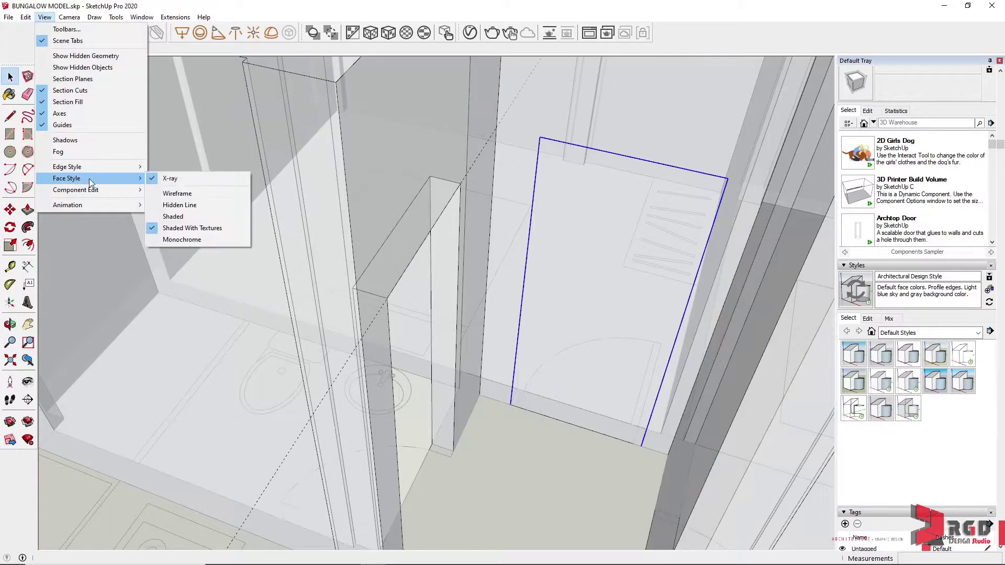
{"action": "left_click", "coordinate": [177, 178]}
{"action": "left_click", "coordinate": [28, 209]}
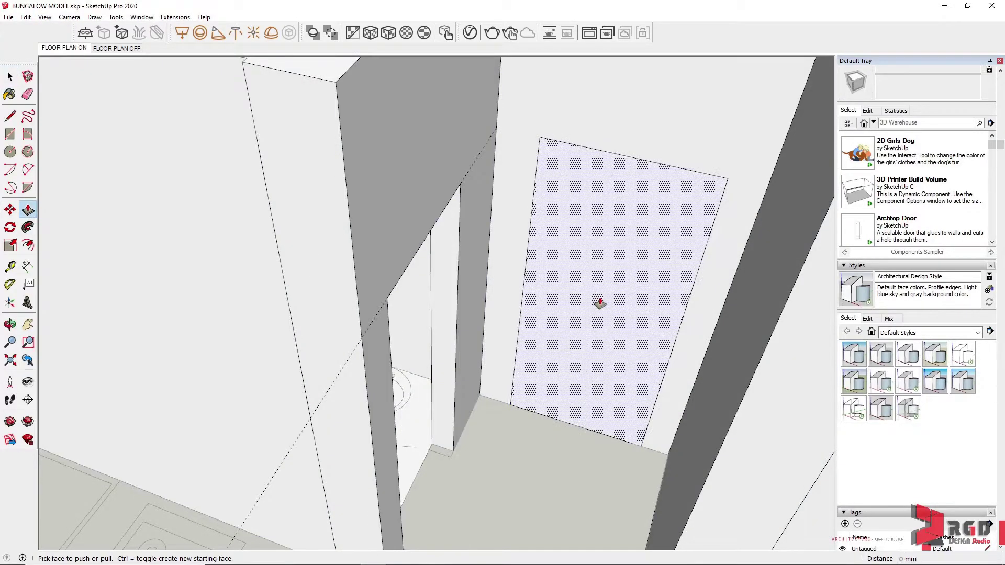
{"action": "left_click", "coordinate": [601, 302]}
{"action": "left_click", "coordinate": [625, 212]}
{"action": "middle_click_drag", "start_coordinate": [610, 457], "coordinate": [600, 417]}
{"action": "scroll", "coordinate": [579, 401], "scroll_direction": "down", "scroll_amount": 1}
{"action": "scroll", "coordinate": [578, 401], "scroll_direction": "down", "scroll_amount": 6}
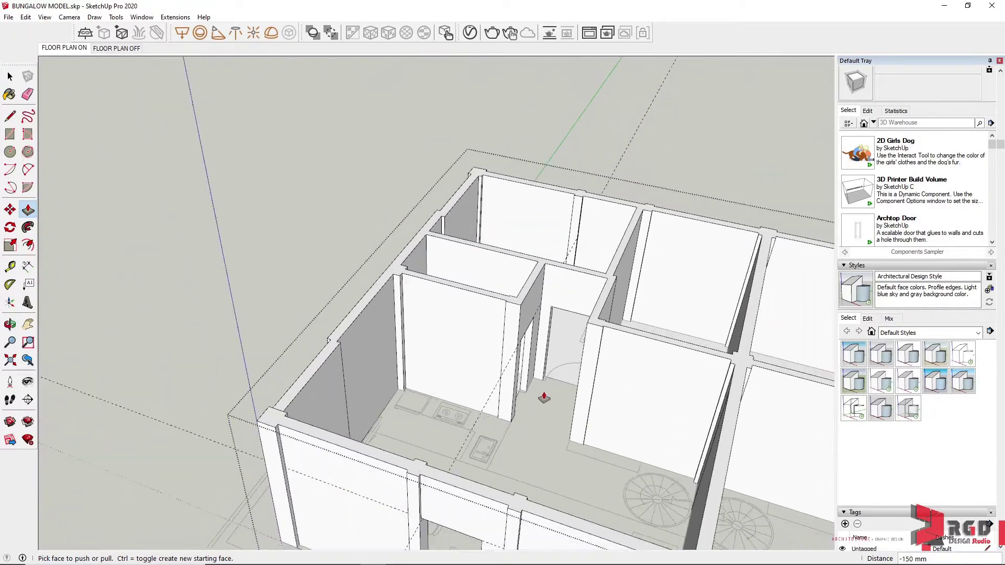
Turn on the X-ray face style and place a guide 400 mm above the base of the front wall's corner bay.
{"action": "middle_click_drag", "start_coordinate": [568, 459], "coordinate": [512, 370]}
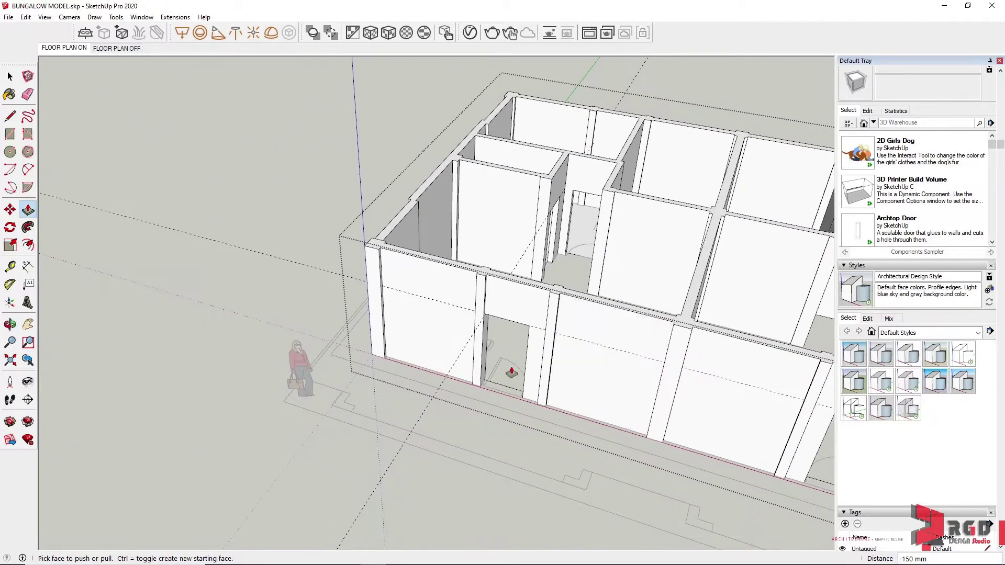
{"action": "scroll", "coordinate": [471, 367], "scroll_direction": "up", "scroll_amount": 5}
{"action": "middle_click_drag", "start_coordinate": [419, 361], "coordinate": [497, 361], "text": "shift"}
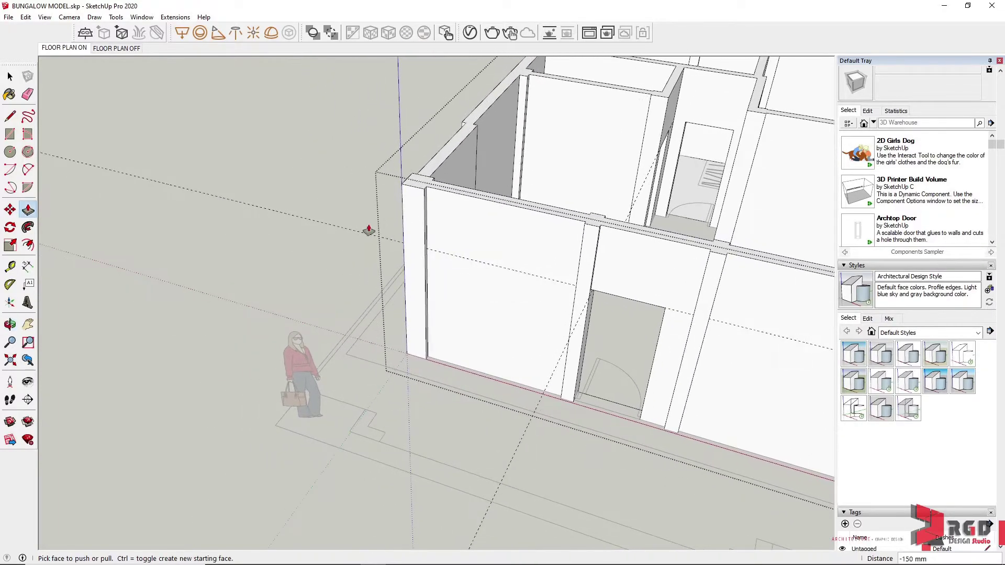
{"action": "left_click", "coordinate": [44, 17]}
{"action": "mouse_move", "coordinate": [86, 179]}
{"action": "left_click", "coordinate": [175, 178]}
{"action": "scroll", "coordinate": [606, 464], "scroll_direction": "up", "scroll_amount": 5}
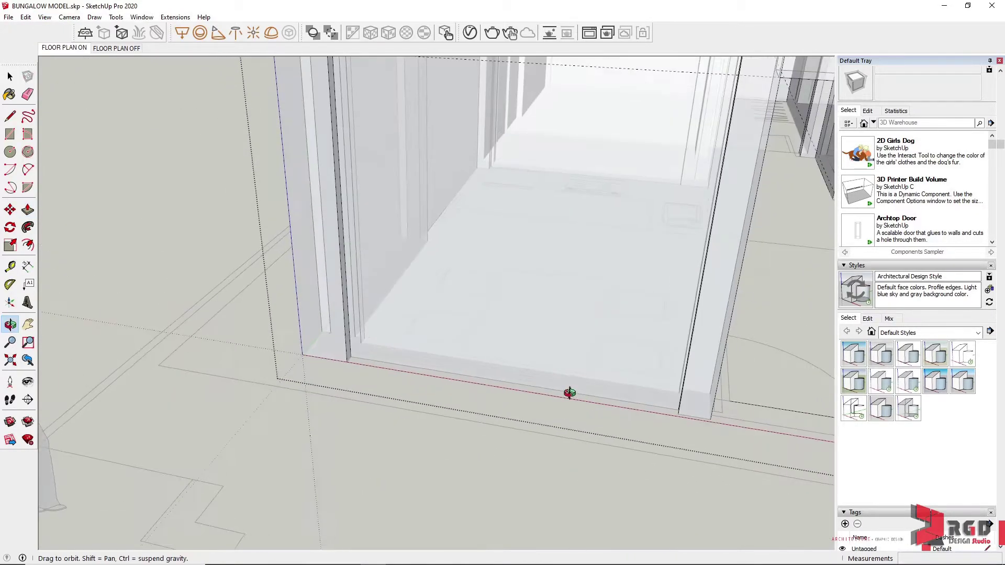
{"action": "scroll", "coordinate": [445, 361], "scroll_direction": "up", "scroll_amount": 5}
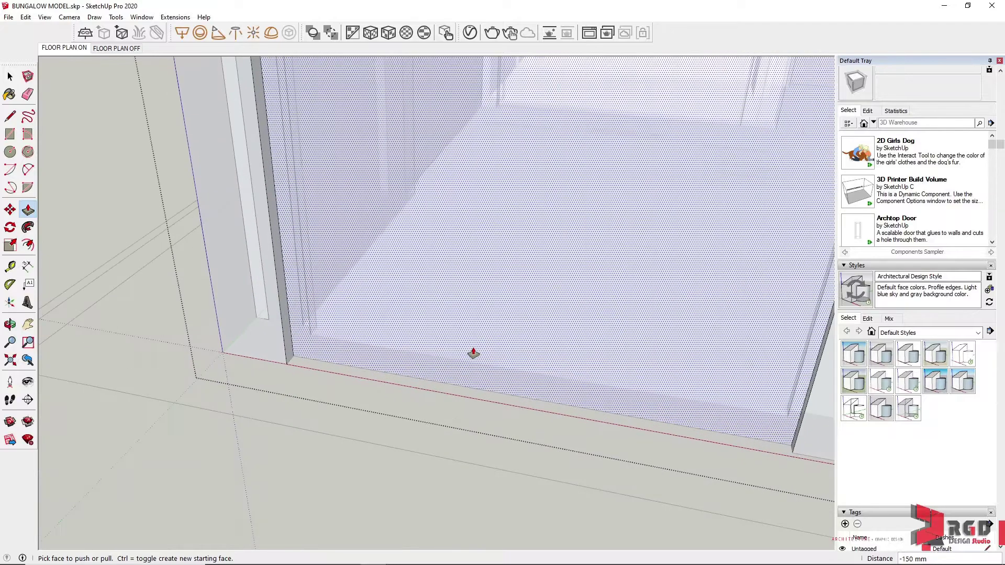
{"action": "left_click", "coordinate": [10, 267]}
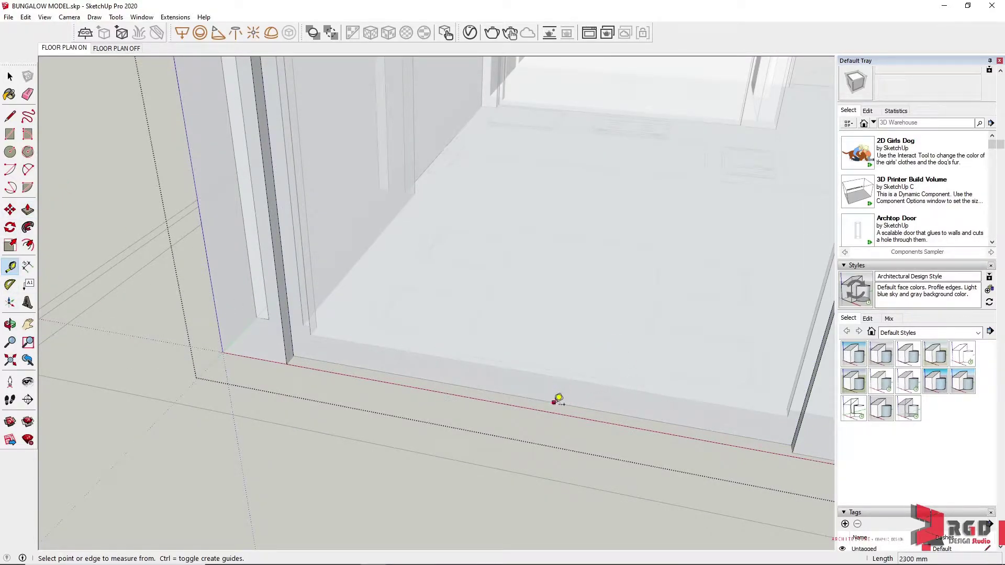
{"action": "left_click", "coordinate": [553, 402]}
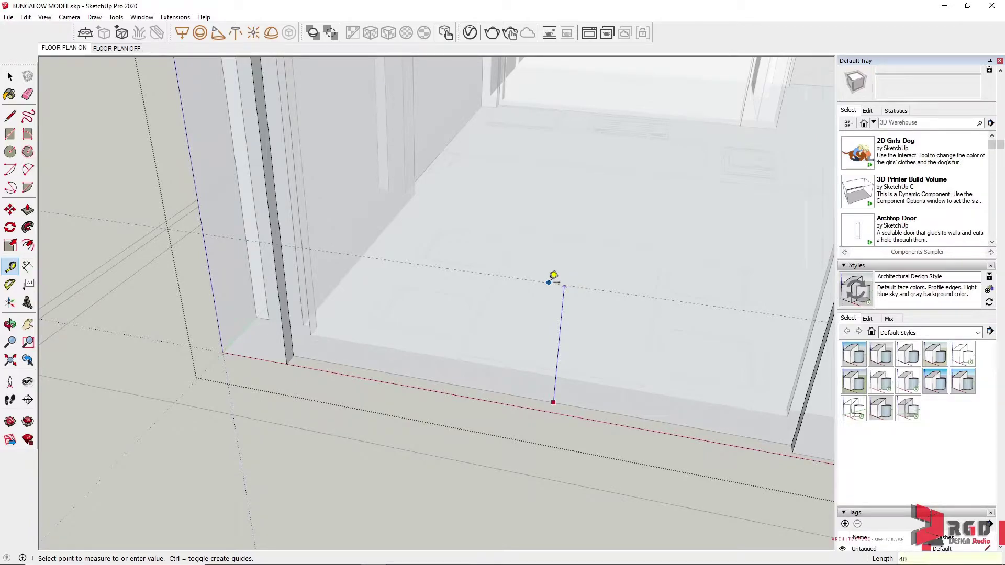
{"action": "key", "text": "Return"}
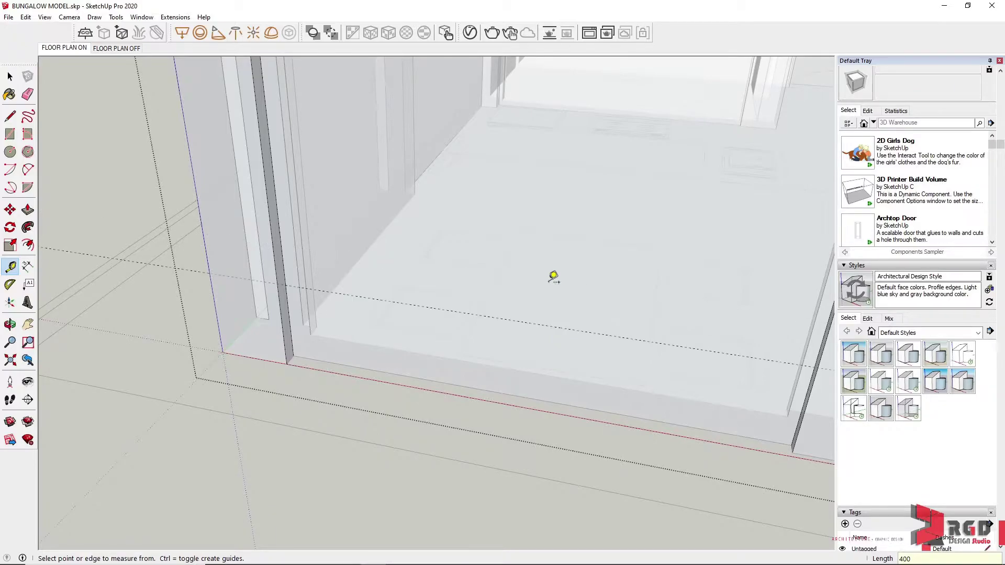
{"action": "left_click", "coordinate": [537, 400]}
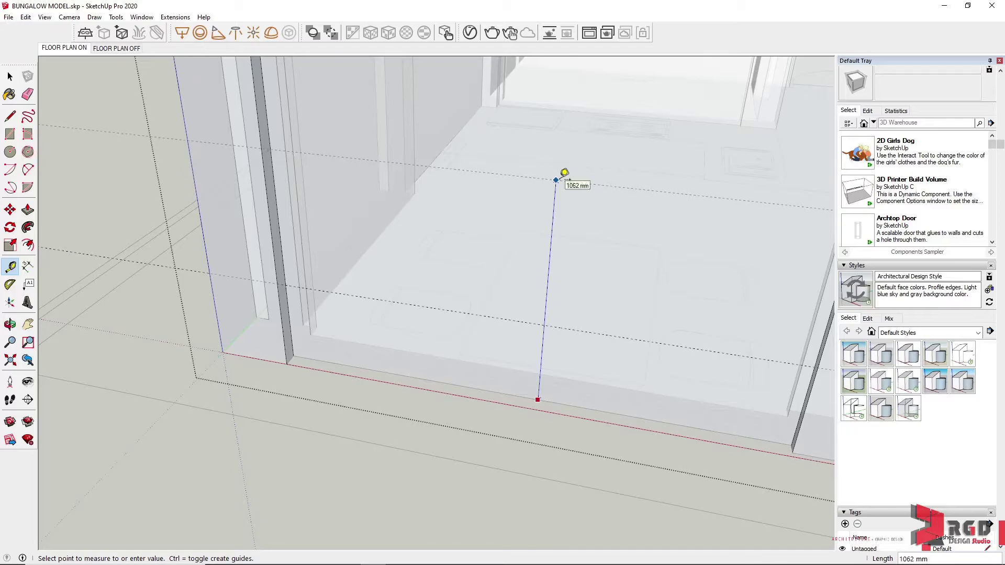
{"action": "scroll", "coordinate": [555, 180], "scroll_direction": "down", "scroll_amount": 3}
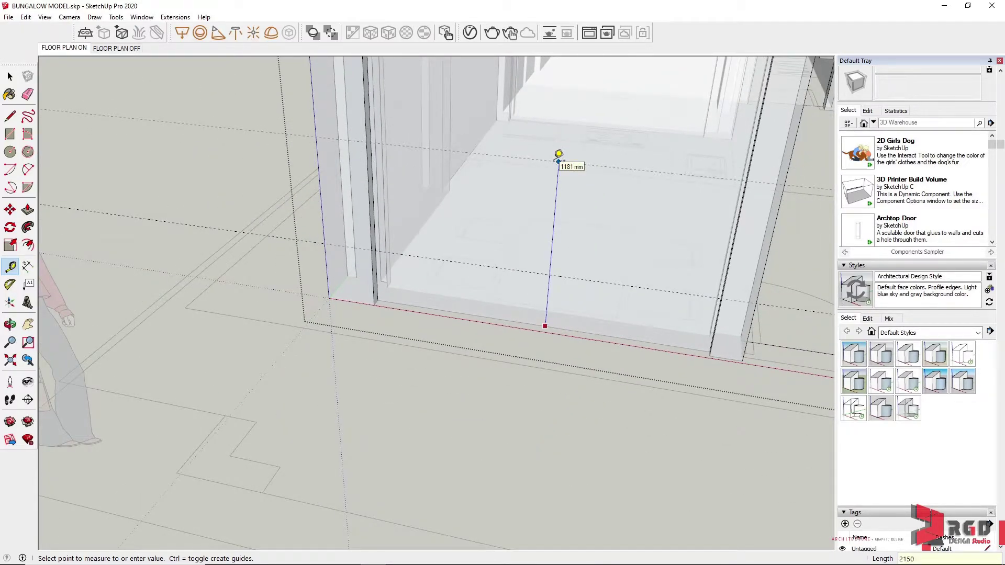
{"action": "key", "text": "Escape"}
{"action": "scroll", "coordinate": [561, 160], "scroll_direction": "down", "scroll_amount": 2}
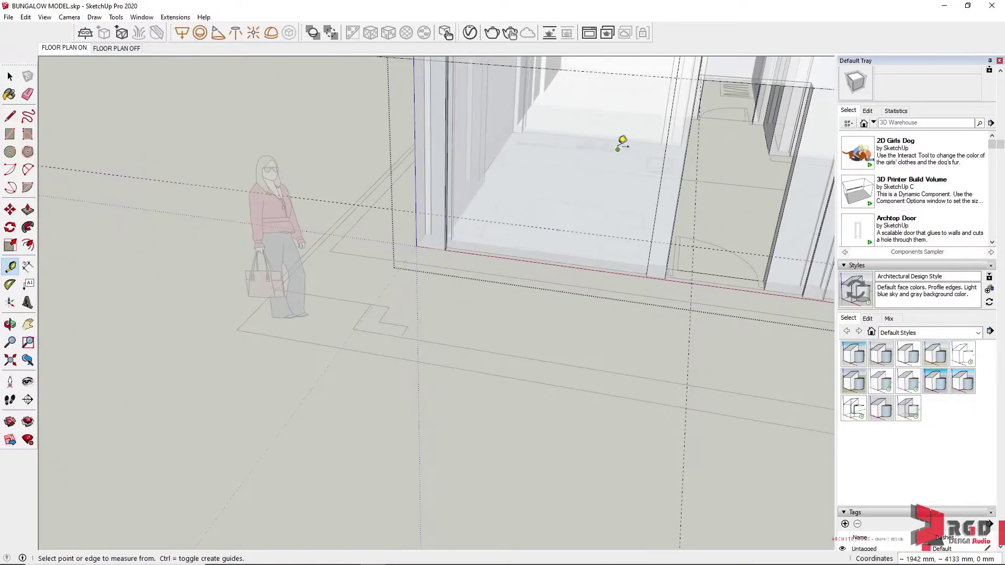
Turn off the X-ray face style so the front wall's corner bay shows as solid.
{"action": "middle_click_drag", "start_coordinate": [623, 141], "coordinate": [579, 200], "text": "shift"}
{"action": "scroll", "coordinate": [579, 199], "scroll_direction": "up", "scroll_amount": 2}
{"action": "middle_click_drag", "start_coordinate": [576, 264], "coordinate": [576, 366]}
{"action": "left_click", "coordinate": [46, 18]}
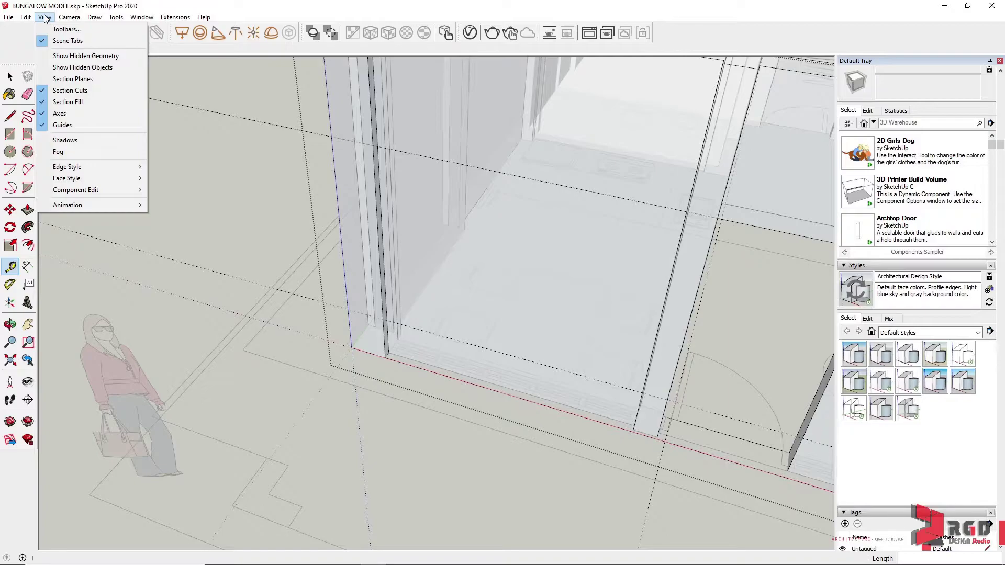
{"action": "mouse_move", "coordinate": [77, 176]}
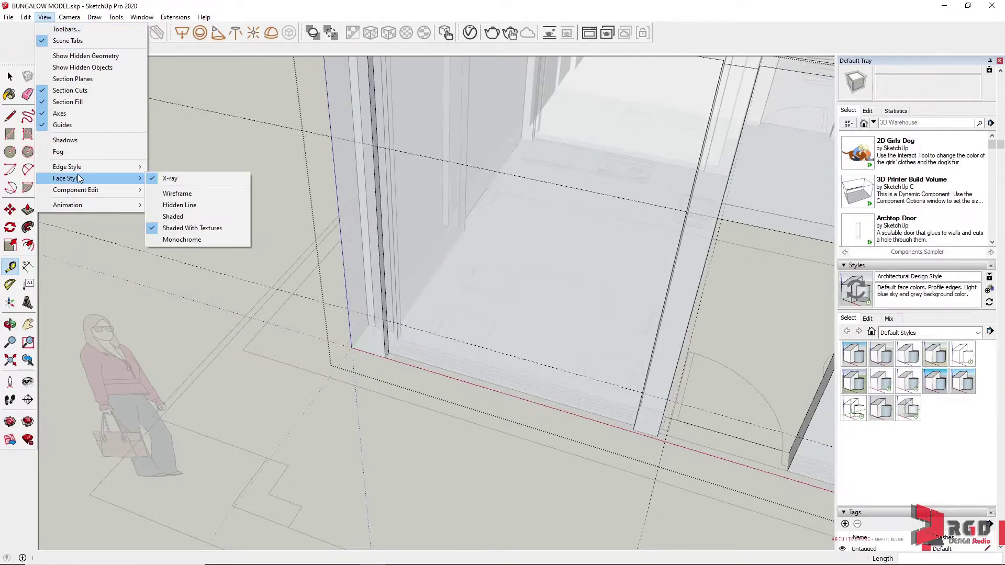
{"action": "left_click", "coordinate": [184, 180]}
Draw a 1750 by 2300 mm window rectangle between the two horizontal guides and the columns of the front wall's corner bay.
{"action": "scroll", "coordinate": [549, 257], "scroll_direction": "up", "scroll_amount": 3}
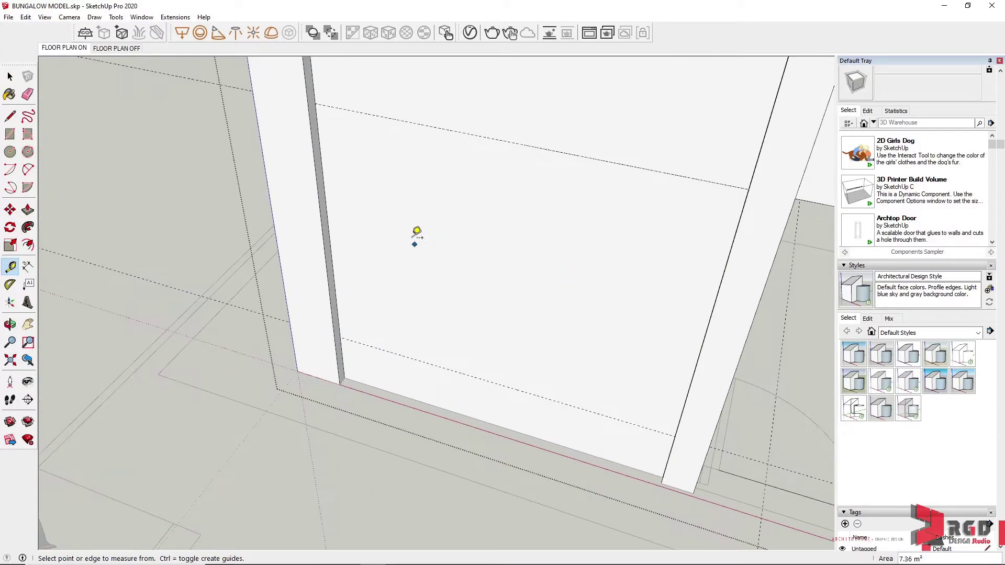
{"action": "left_click", "coordinate": [10, 134]}
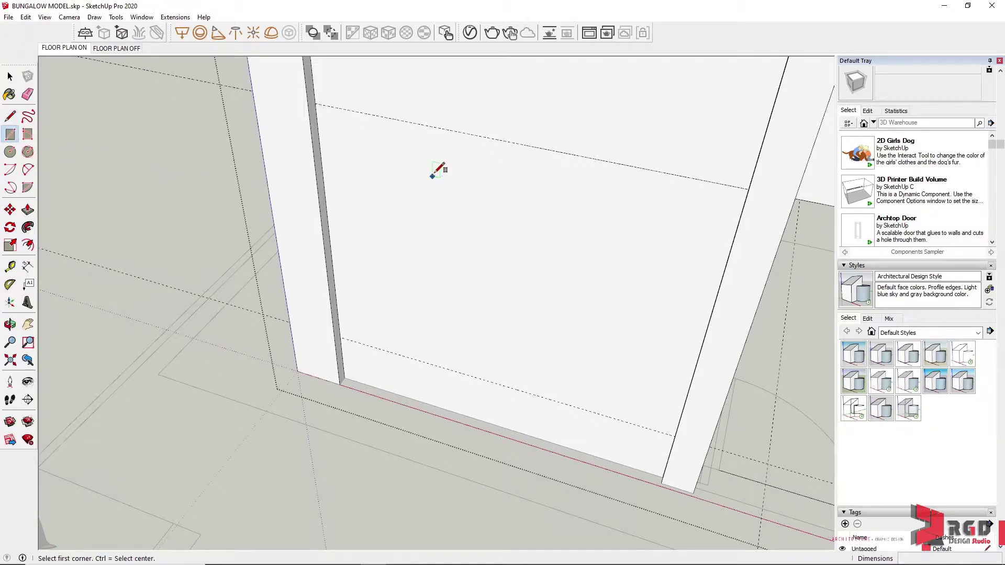
{"action": "middle_click_drag", "start_coordinate": [507, 355], "coordinate": [674, 301]}
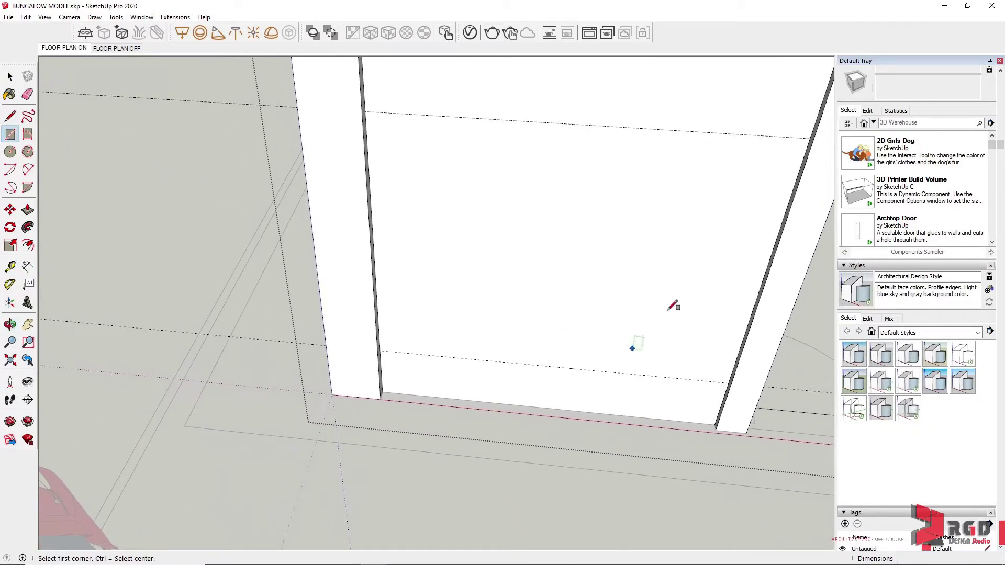
{"action": "left_click", "coordinate": [811, 138]}
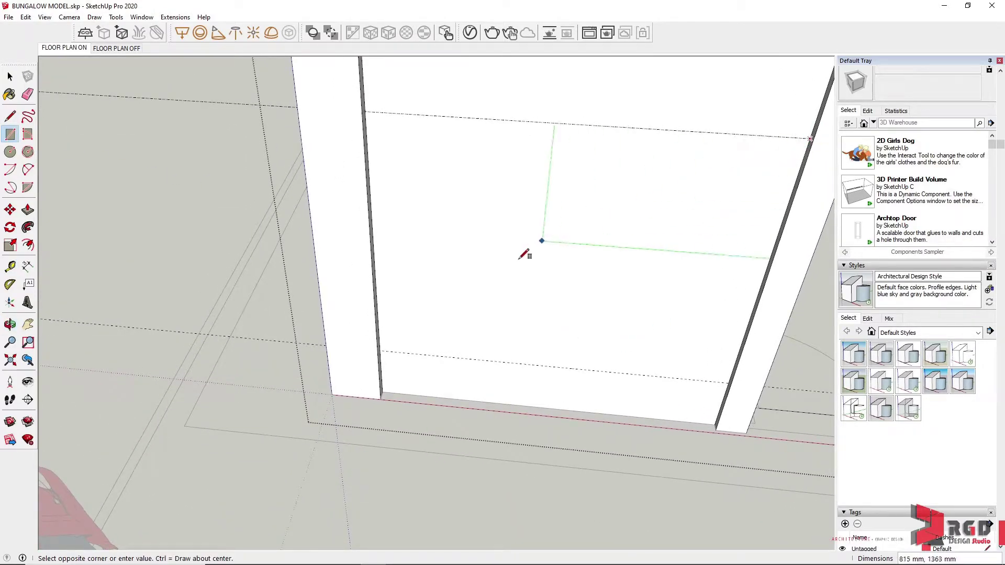
{"action": "scroll", "coordinate": [385, 348], "scroll_direction": "up", "scroll_amount": 2}
{"action": "left_click", "coordinate": [386, 347]}
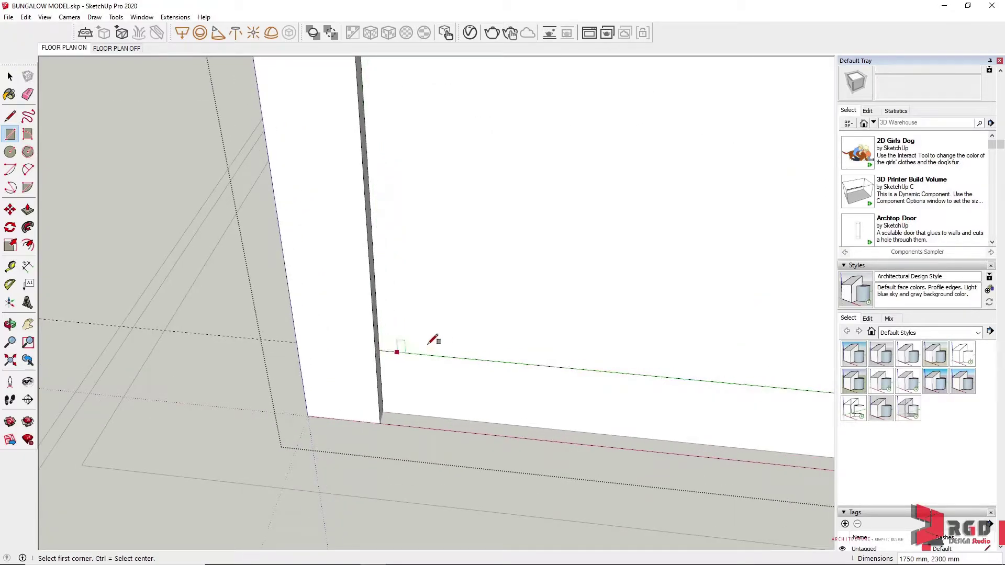
{"action": "scroll", "coordinate": [427, 341], "scroll_direction": "down", "scroll_amount": 3}
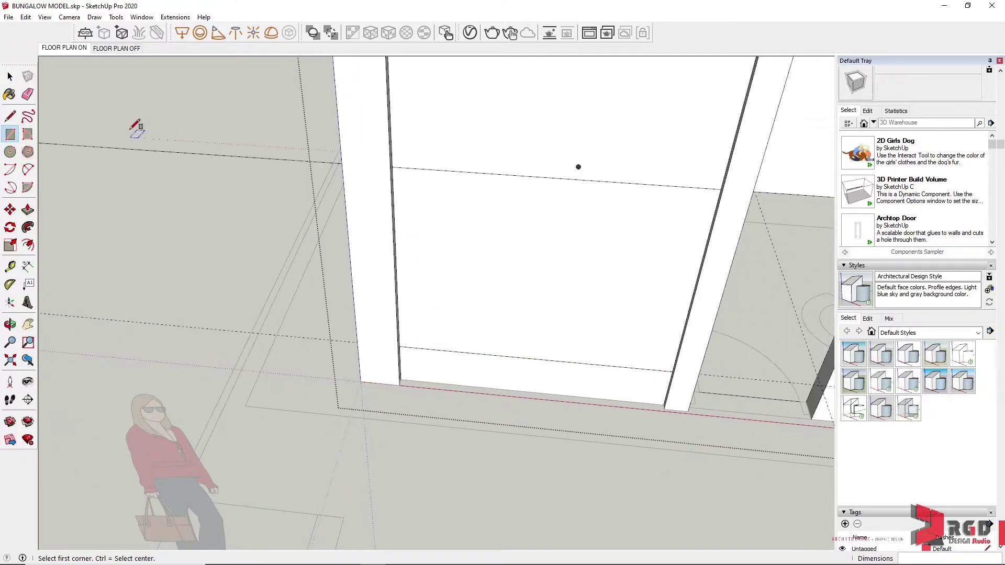
Push the window rectangle 200 mm into the front wall's corner bay.
{"action": "left_click", "coordinate": [28, 209]}
{"action": "scroll", "coordinate": [645, 307], "scroll_direction": "down", "scroll_amount": 2}
{"action": "middle_click_drag", "start_coordinate": [645, 308], "coordinate": [534, 314]}
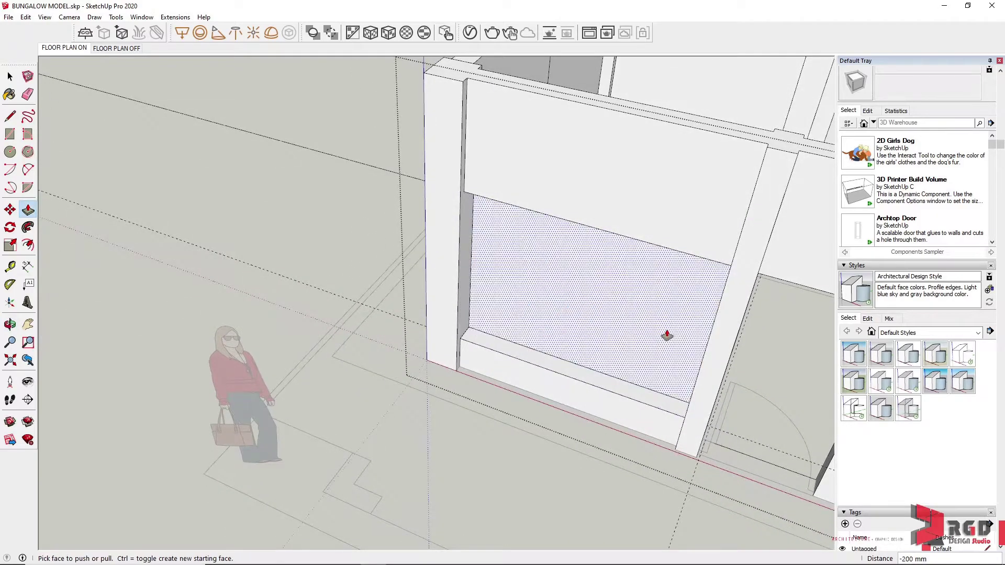
{"action": "middle_click_drag", "start_coordinate": [664, 336], "coordinate": [556, 377]}
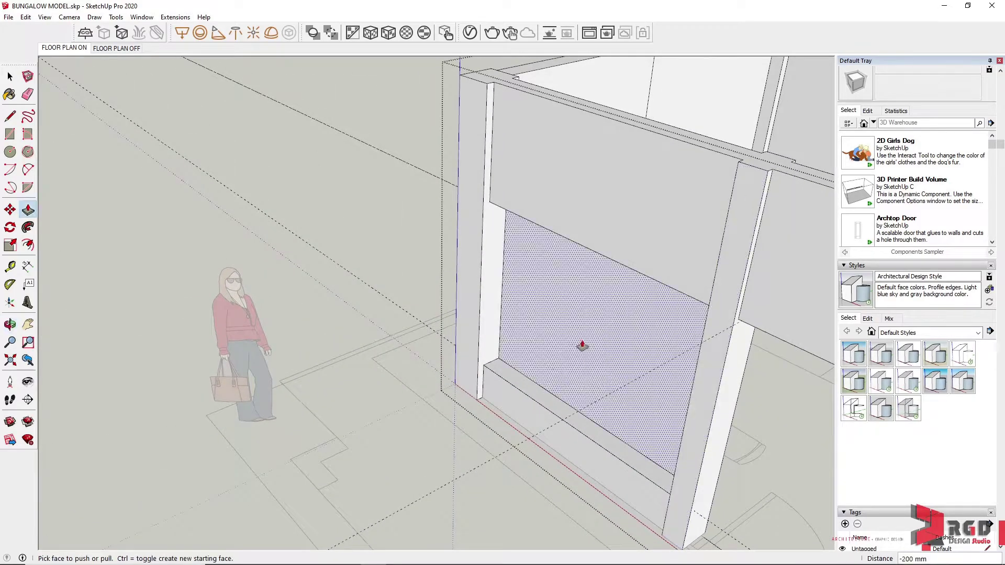
Delete the face still closing the corner window opening on the inside and erase the leftover vertical edge beside it.
{"action": "middle_click_drag", "start_coordinate": [762, 437], "coordinate": [417, 325]}
{"action": "scroll", "coordinate": [491, 210], "scroll_direction": "up", "scroll_amount": 1}
{"action": "scroll", "coordinate": [490, 210], "scroll_direction": "up", "scroll_amount": 2}
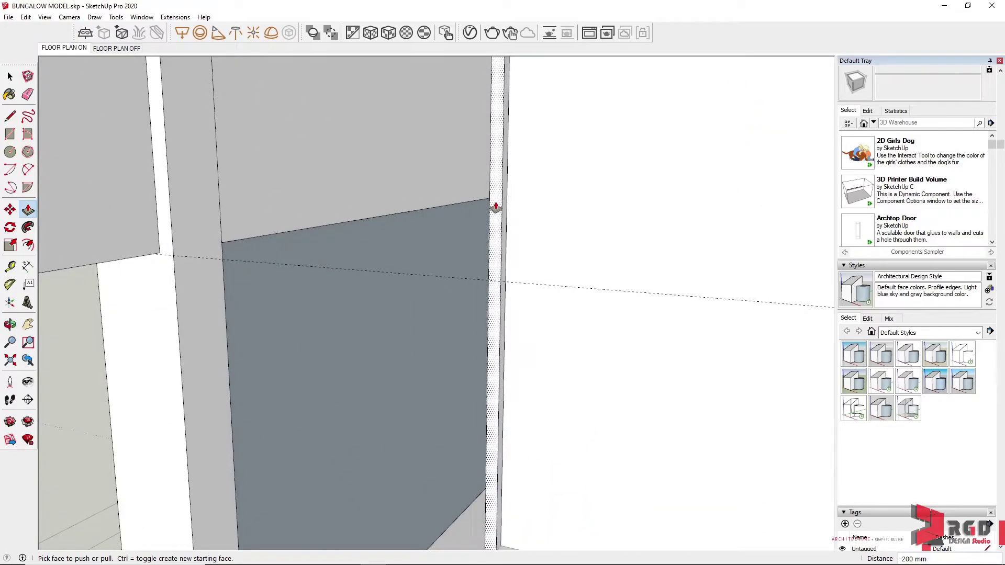
{"action": "left_click", "coordinate": [10, 77]}
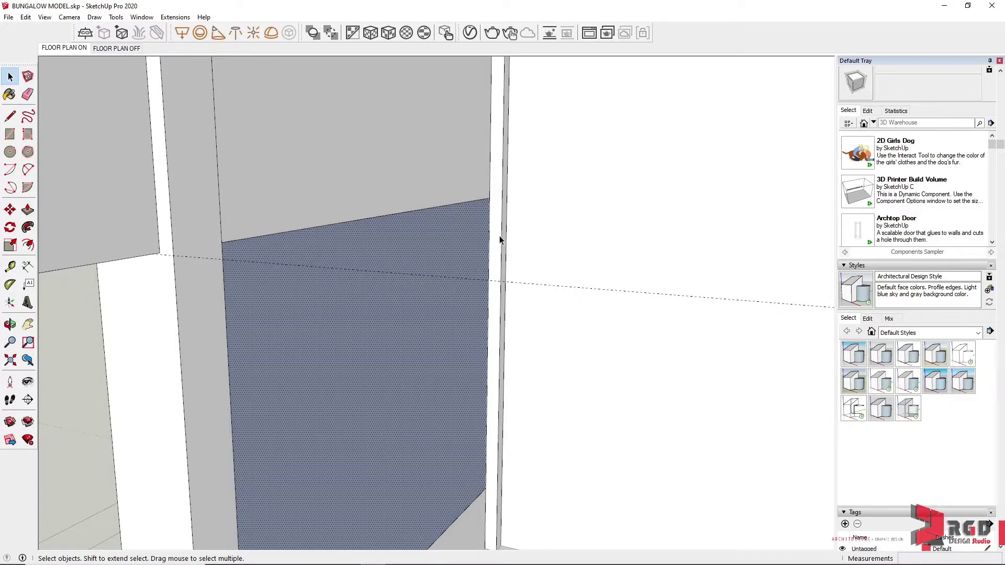
{"action": "key", "text": "Delete"}
{"action": "middle_click_drag", "start_coordinate": [359, 408], "coordinate": [491, 334]}
{"action": "scroll", "coordinate": [495, 338], "scroll_direction": "up", "scroll_amount": 2}
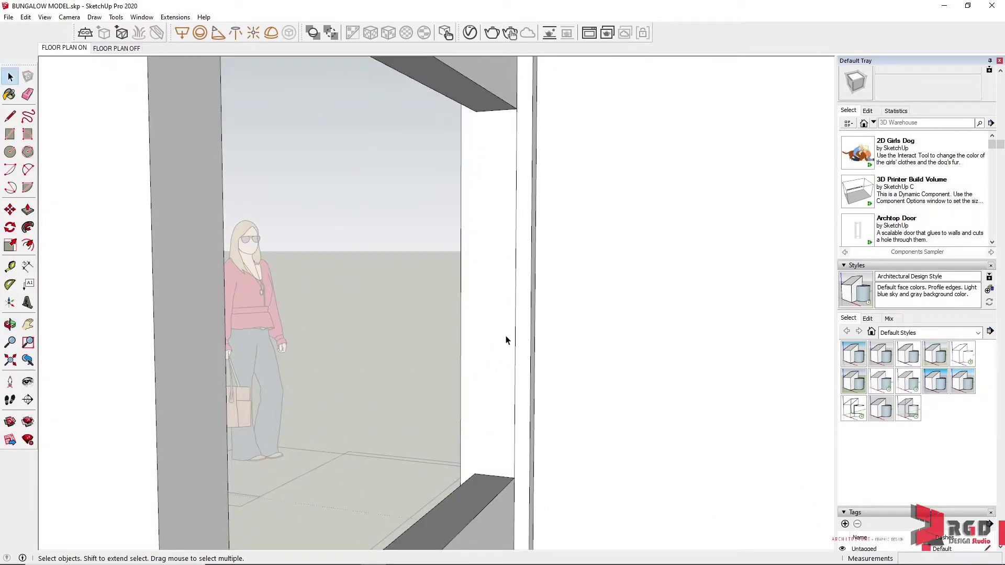
{"action": "key", "text": "e"}
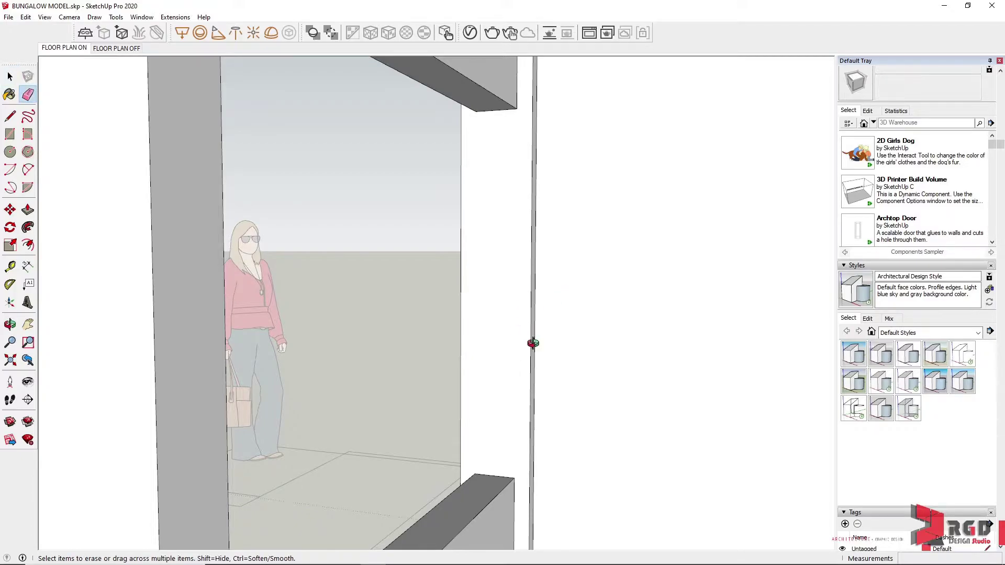
{"action": "mouse_move", "coordinate": [532, 341]}
{"action": "middle_mouse_down"}
{"action": "mouse_move", "coordinate": [452, 352]}
{"action": "mouse_move", "coordinate": [402, 379]}
{"action": "mouse_move", "coordinate": [428, 395]}
{"action": "mouse_move", "coordinate": [352, 392]}
{"action": "mouse_move", "coordinate": [333, 353]}
{"action": "mouse_move", "coordinate": [575, 361]}
{"action": "middle_mouse_up"}
Draw a 1750 by 2300 mm window rectangle between the guides and columns of the front wall bay beyond the entrance door.
{"action": "middle_click_drag", "start_coordinate": [309, 357], "coordinate": [544, 382]}
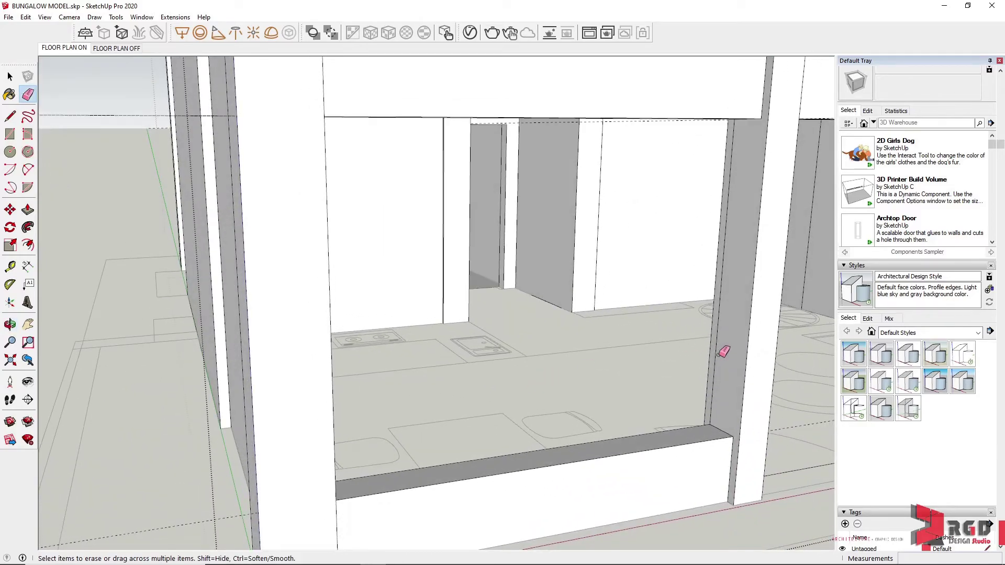
{"action": "scroll", "coordinate": [725, 351], "scroll_direction": "down", "scroll_amount": 5}
{"action": "scroll", "coordinate": [702, 352], "scroll_direction": "up", "scroll_amount": 4}
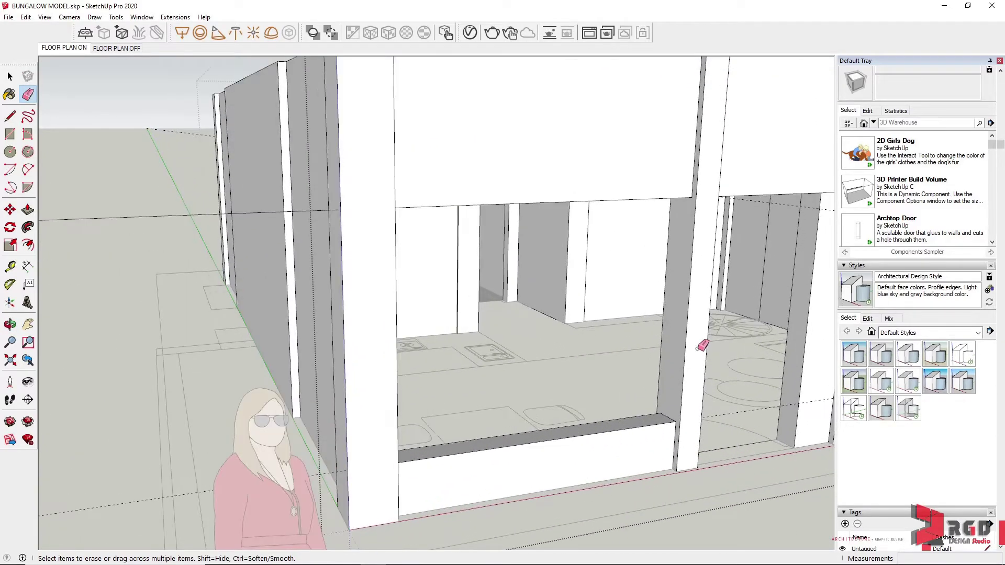
{"action": "middle_click_drag", "start_coordinate": [719, 361], "coordinate": [465, 334], "text": "shift"}
{"action": "scroll", "coordinate": [463, 346], "scroll_direction": "up", "scroll_amount": 3}
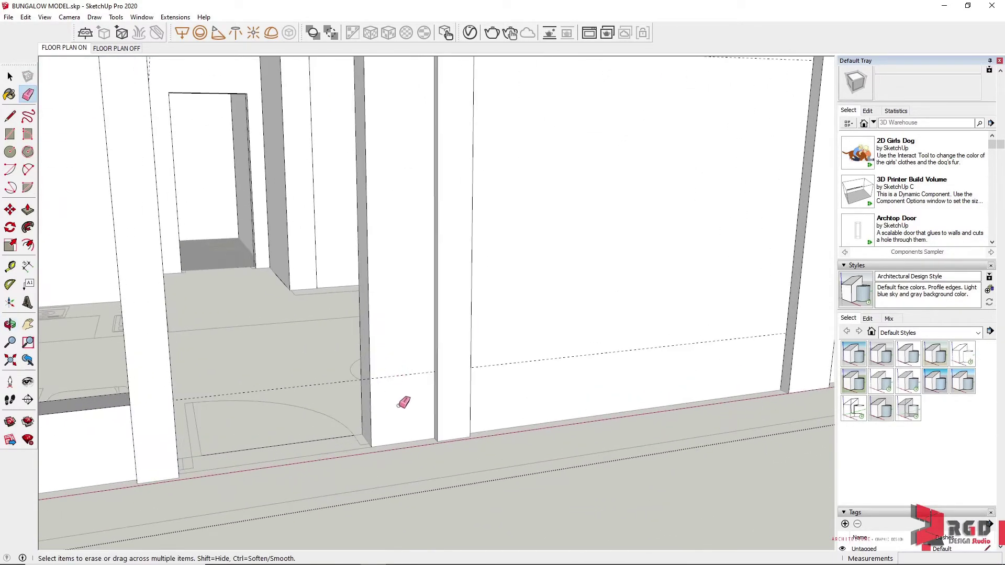
{"action": "middle_click_drag", "start_coordinate": [482, 410], "coordinate": [422, 453]}
{"action": "left_click", "coordinate": [117, 48]}
{"action": "key", "text": "r"}
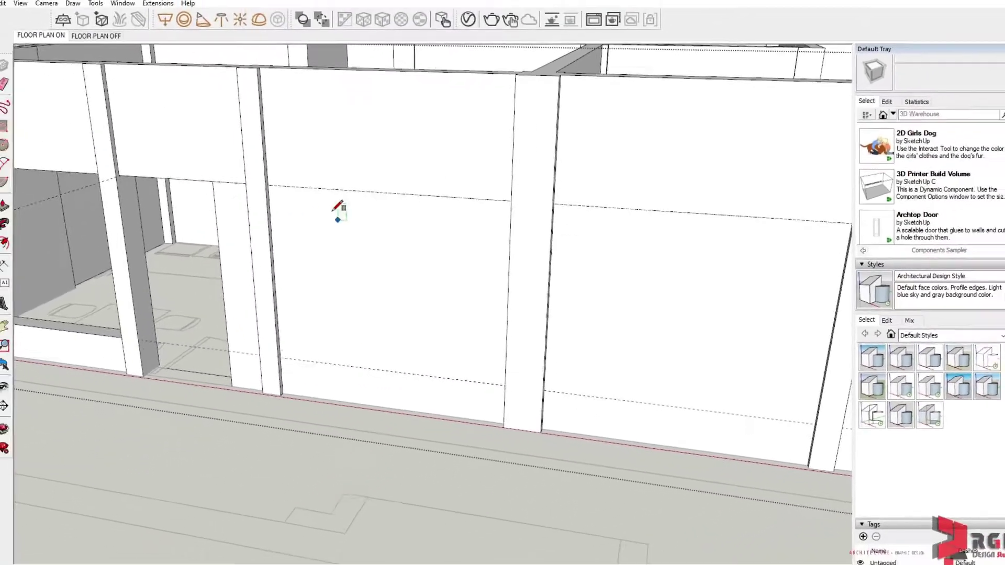
{"action": "scroll", "coordinate": [278, 192], "scroll_direction": "up", "scroll_amount": 4}
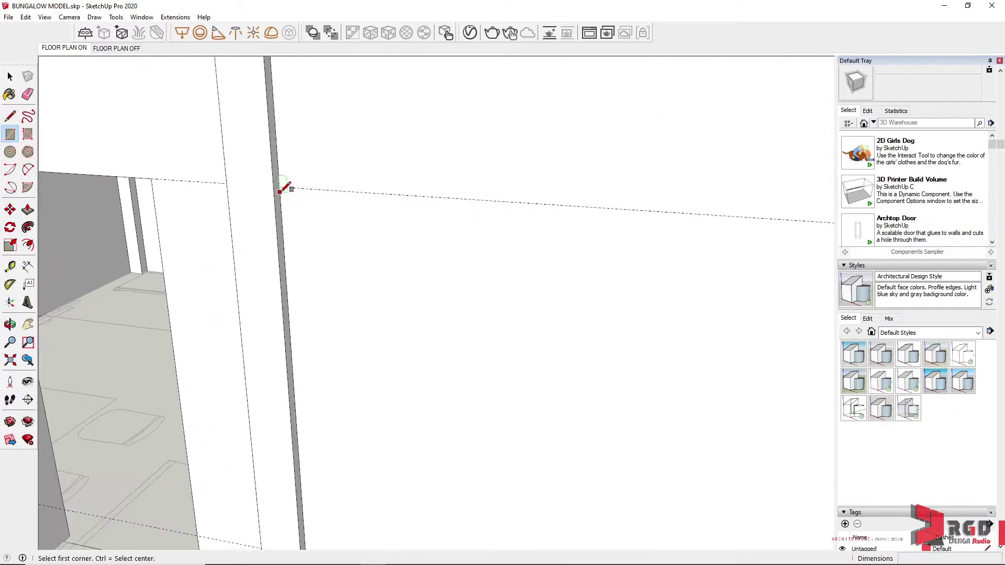
{"action": "left_click", "coordinate": [285, 187]}
{"action": "scroll", "coordinate": [386, 299], "scroll_direction": "up", "scroll_amount": 2}
{"action": "middle_click_drag", "start_coordinate": [614, 496], "coordinate": [392, 230]}
{"action": "middle_click_drag", "start_coordinate": [550, 406], "coordinate": [743, 415]}
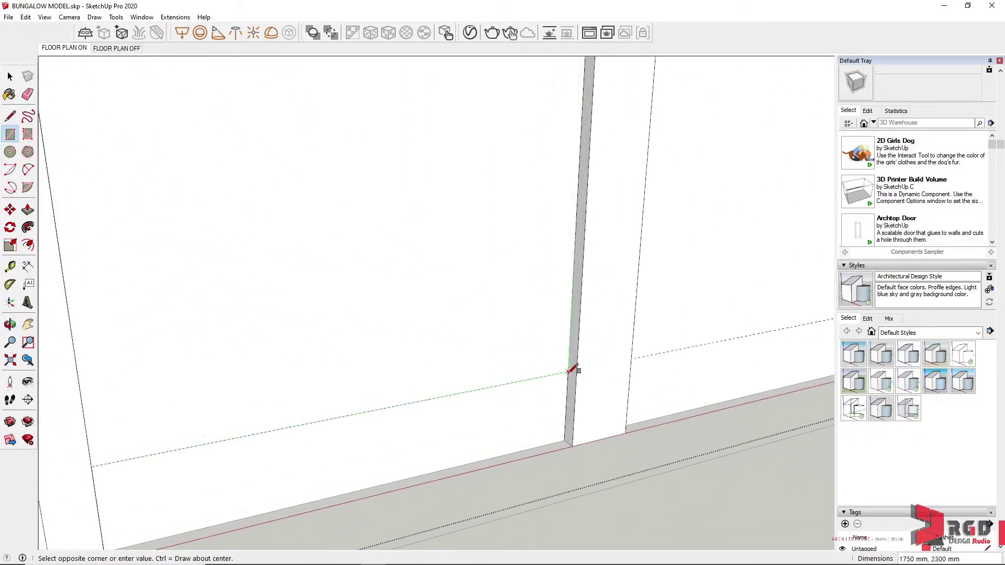
{"action": "left_click", "coordinate": [566, 372]}
Draw a line along the upper guide from column to column across the next front wall bay.
{"action": "middle_click_drag", "start_coordinate": [565, 372], "coordinate": [183, 251]}
{"action": "left_click", "coordinate": [10, 116]}
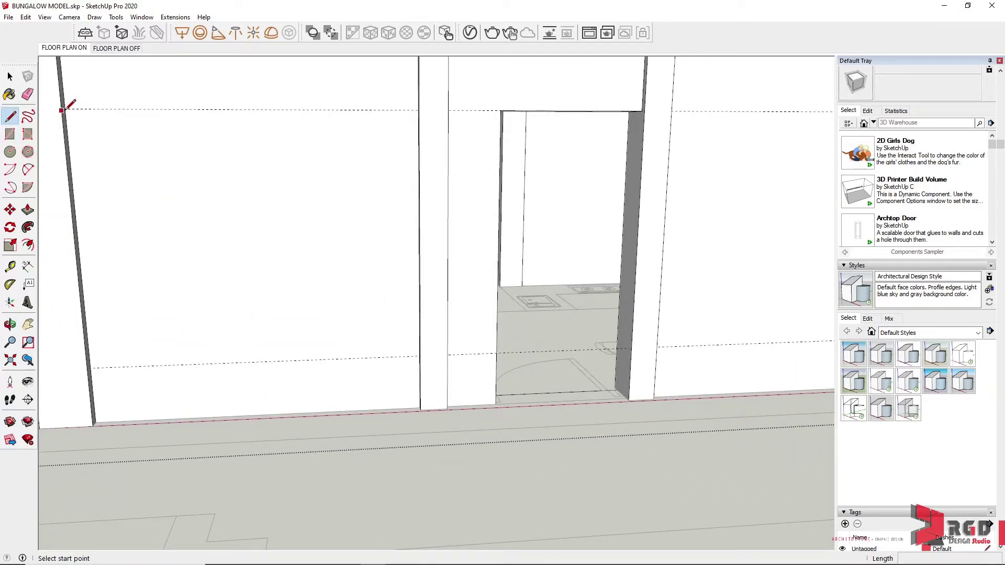
{"action": "scroll", "coordinate": [61, 110], "scroll_direction": "up", "scroll_amount": 3}
{"action": "left_click", "coordinate": [68, 105]}
{"action": "left_click", "coordinate": [706, 105]}
{"action": "scroll", "coordinate": [532, 453], "scroll_direction": "down", "scroll_amount": 1}
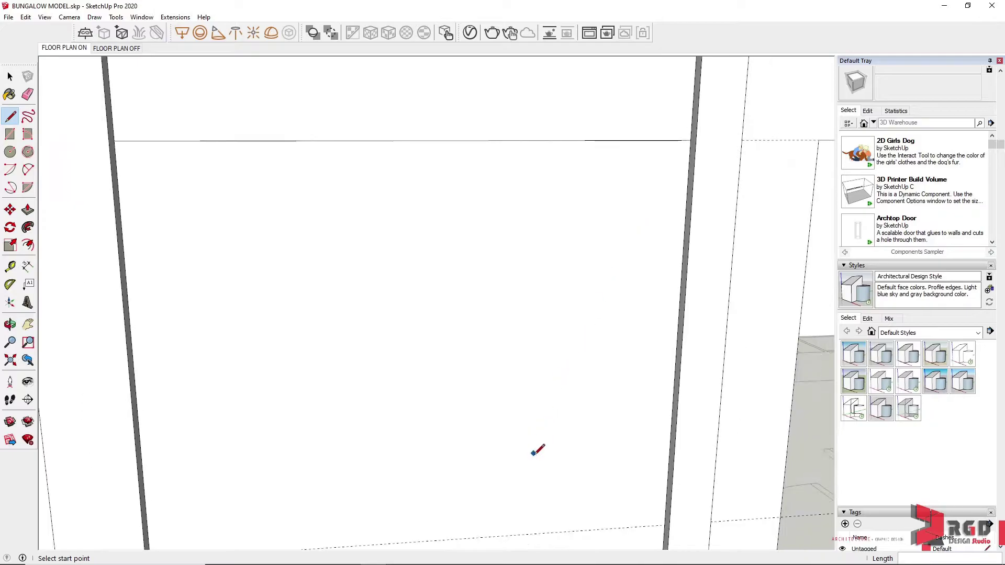
Draw a 2300 mm line along the lower guide from column to column across the same front wall bay.
{"action": "scroll", "coordinate": [533, 453], "scroll_direction": "down", "scroll_amount": 2}
{"action": "left_click", "coordinate": [157, 424]}
{"action": "left_click", "coordinate": [669, 400]}
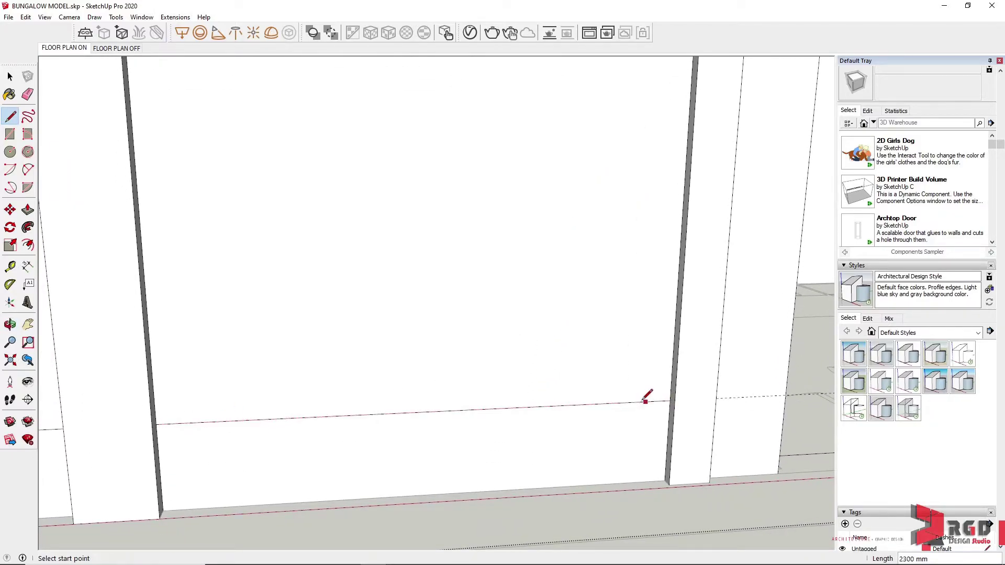
Copy the upper and lower window lines of this bay to the front wall's end bay beyond the second door opening.
{"action": "scroll", "coordinate": [623, 400], "scroll_direction": "down", "scroll_amount": 3}
{"action": "key", "text": "space"}
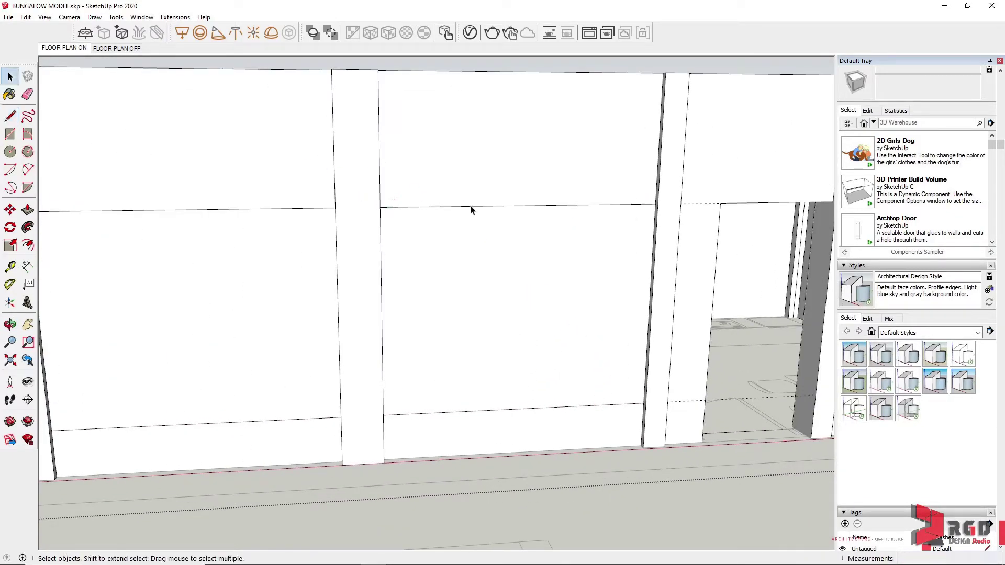
{"action": "left_click", "coordinate": [471, 208]}
{"action": "left_click", "coordinate": [493, 413], "text": "ctrl"}
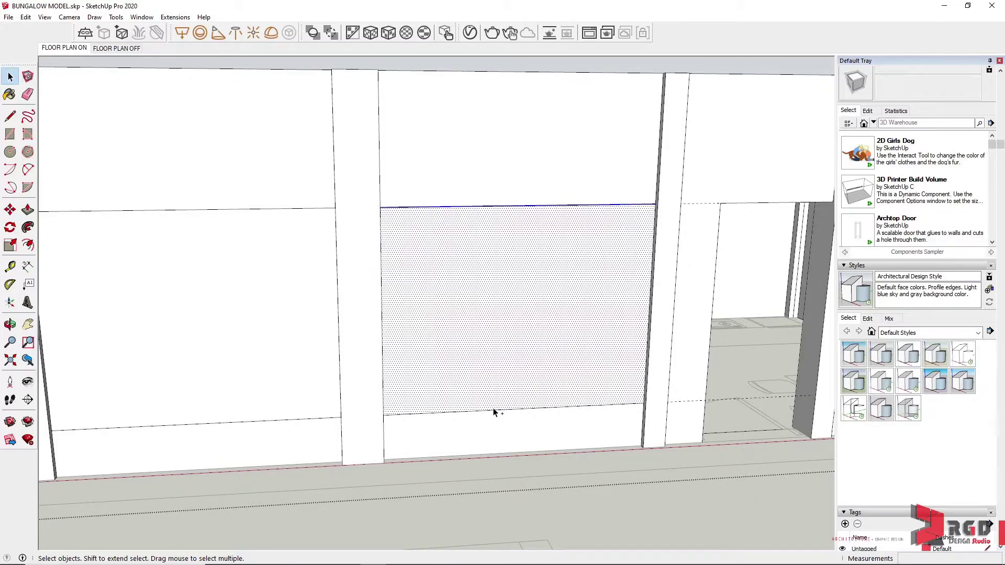
{"action": "left_click", "coordinate": [495, 413]}
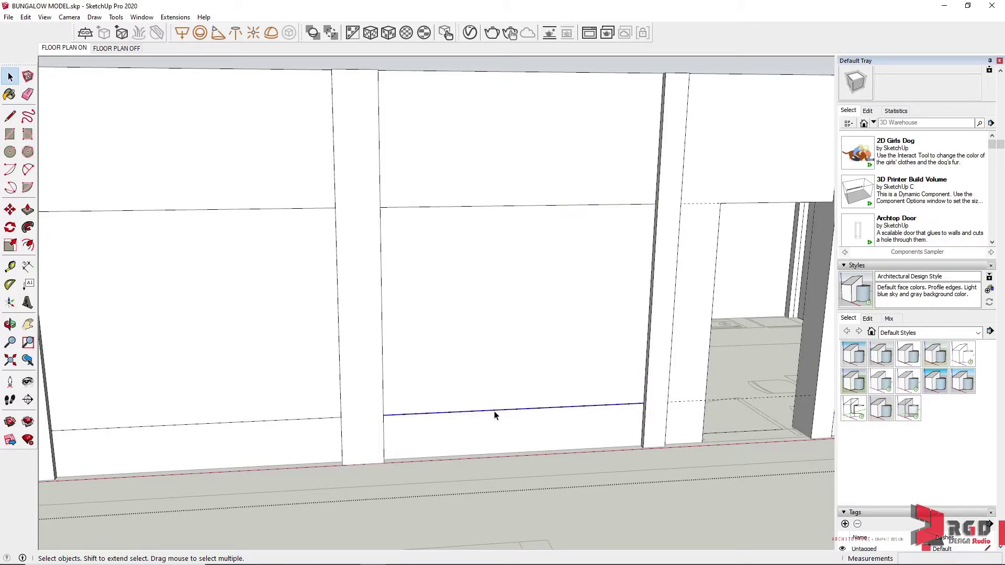
{"action": "left_click", "coordinate": [520, 206], "text": "ctrl"}
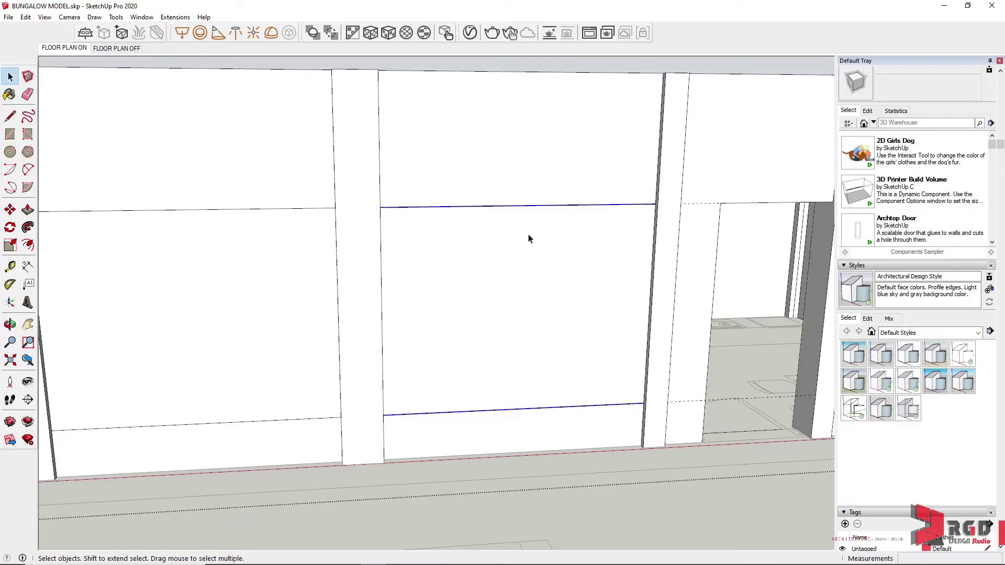
{"action": "key", "text": "m"}
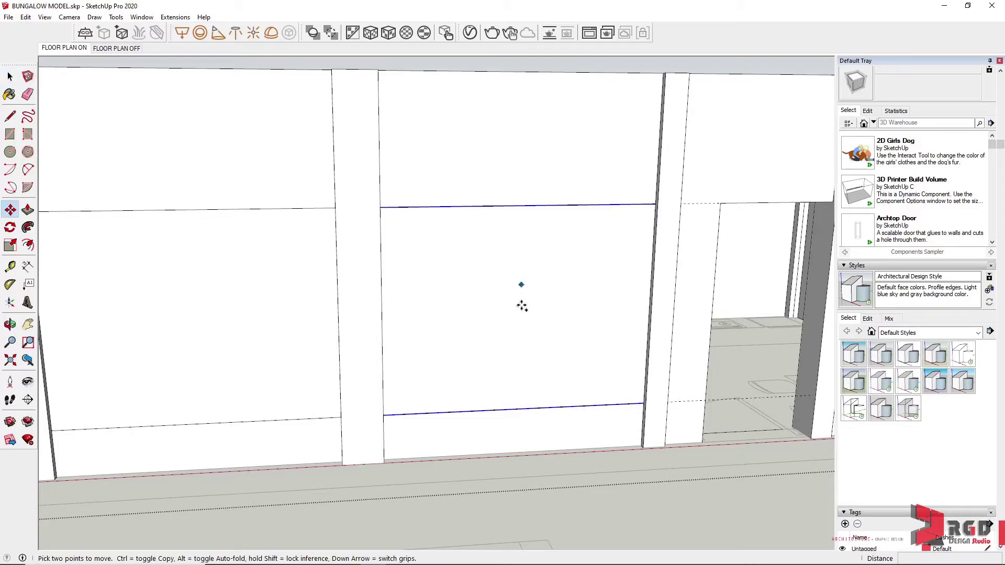
{"action": "scroll", "coordinate": [484, 428], "scroll_direction": "up", "scroll_amount": 5}
{"action": "left_click", "coordinate": [343, 394]}
{"action": "scroll", "coordinate": [536, 403], "scroll_direction": "down", "scroll_amount": 2}
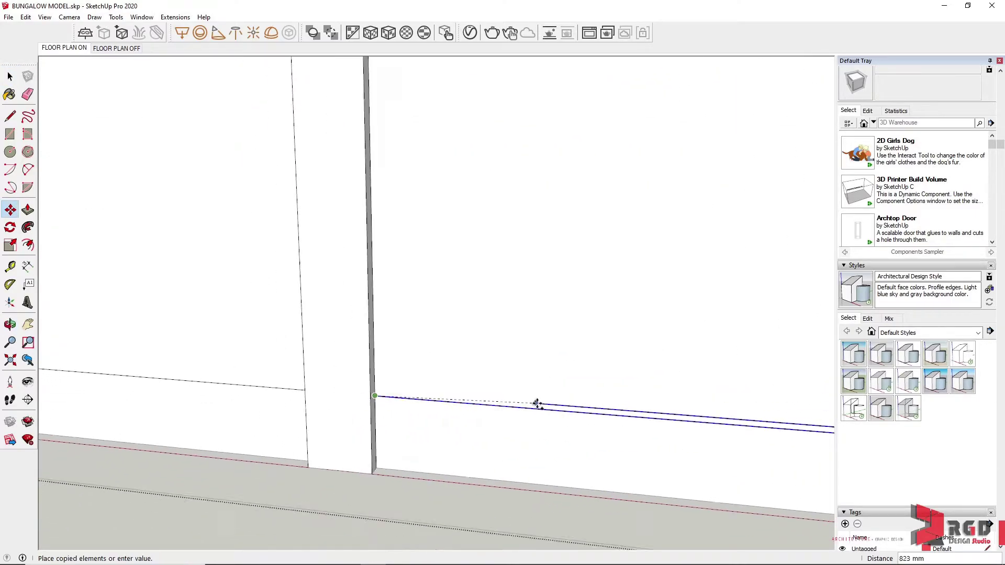
{"action": "middle_click_drag", "start_coordinate": [785, 423], "coordinate": [314, 340], "text": "shift"}
{"action": "scroll", "coordinate": [534, 329], "scroll_direction": "down", "scroll_amount": 4}
{"action": "middle_click_drag", "start_coordinate": [675, 346], "coordinate": [426, 348], "text": "shift"}
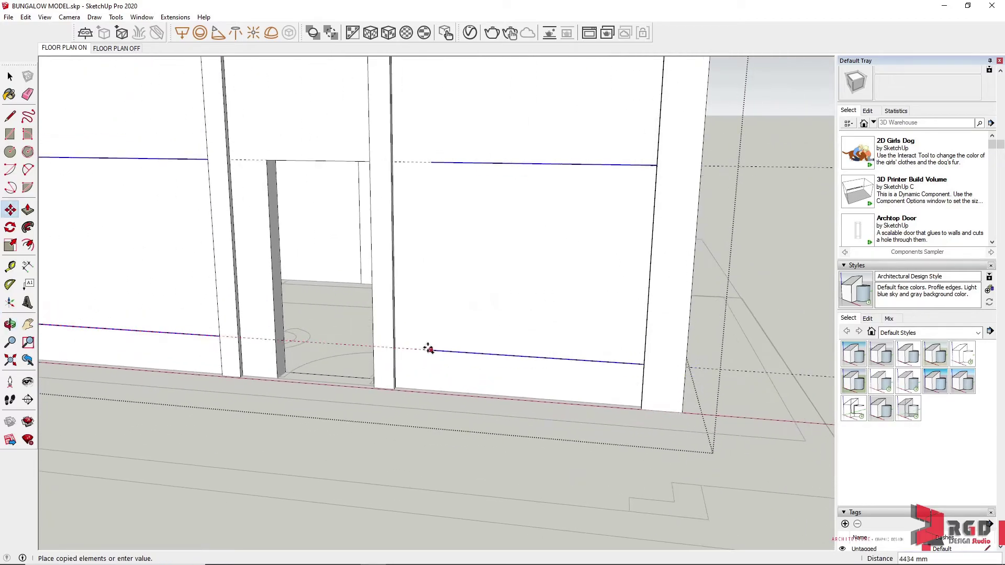
{"action": "scroll", "coordinate": [386, 352], "scroll_direction": "up", "scroll_amount": 6}
{"action": "scroll", "coordinate": [430, 362], "scroll_direction": "down", "scroll_amount": 5}
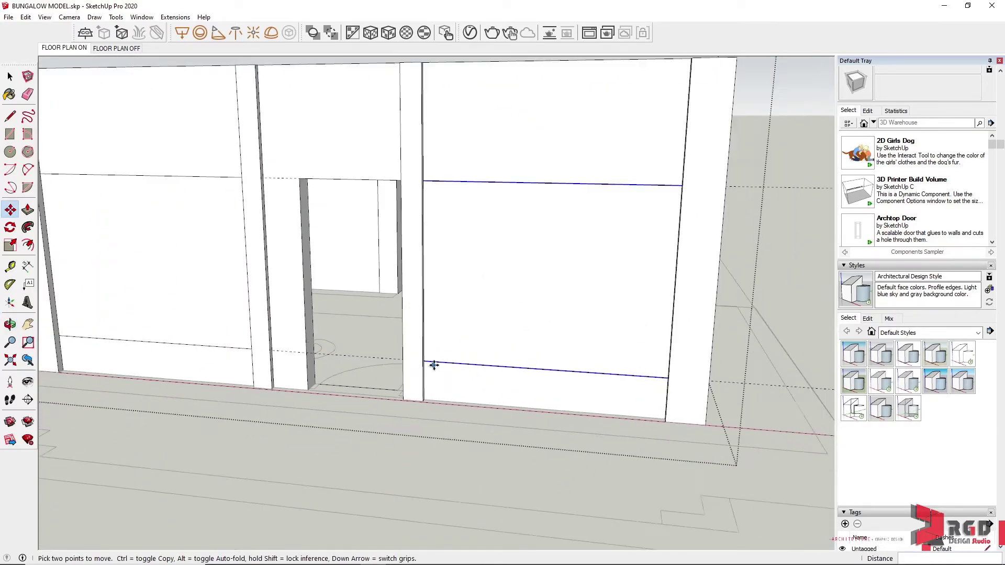
Push the three remaining front wall window faces inward by the same depth, including the one in the end bay.
{"action": "middle_click_drag", "start_coordinate": [286, 347], "coordinate": [626, 395], "text": "shift"}
{"action": "scroll", "coordinate": [203, 343], "scroll_direction": "up", "scroll_amount": 1}
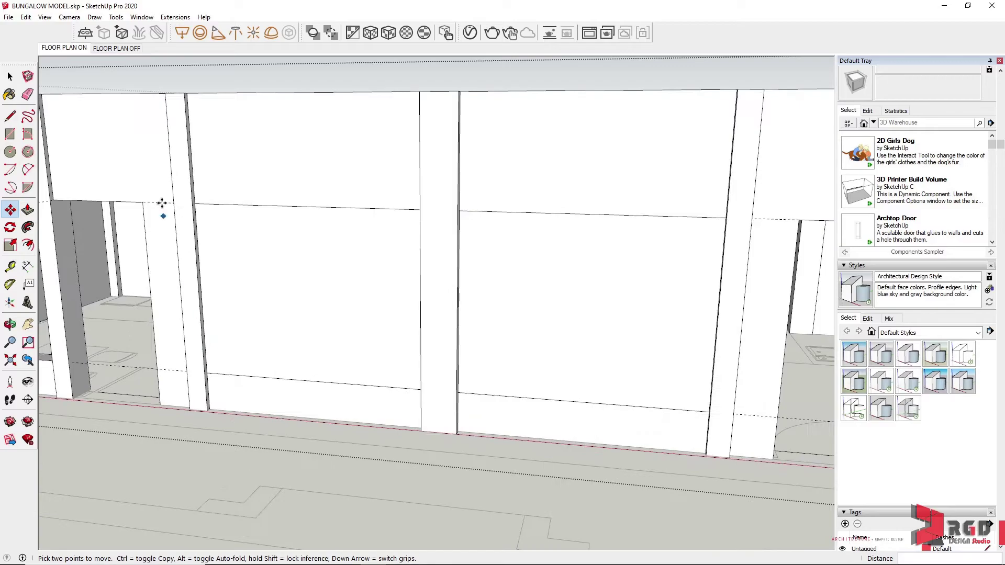
{"action": "scroll", "coordinate": [209, 314], "scroll_direction": "up", "scroll_amount": 2}
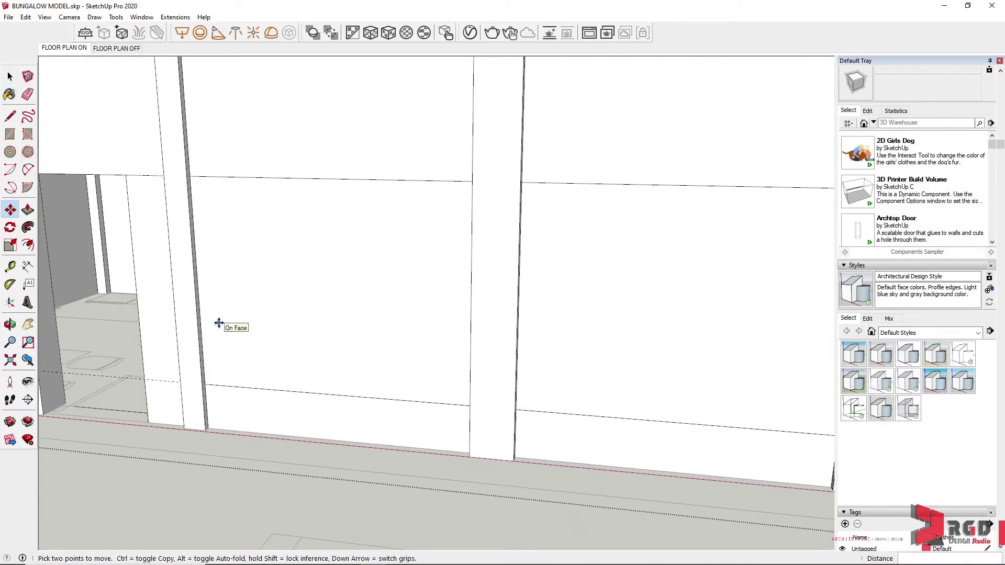
{"action": "left_click", "coordinate": [28, 213]}
{"action": "left_click_drag", "start_coordinate": [292, 302], "coordinate": [486, 325]}
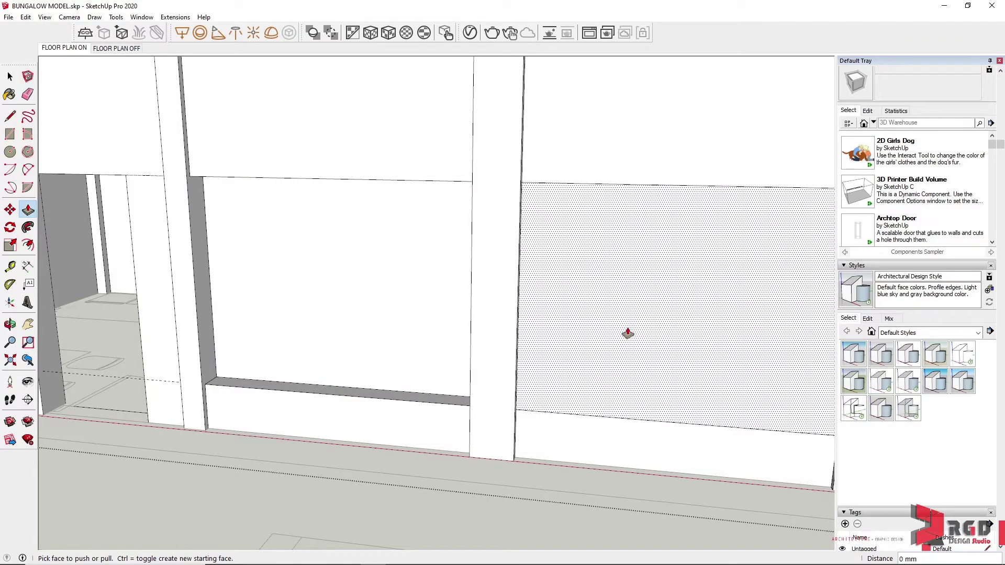
{"action": "double_click", "coordinate": [629, 337]}
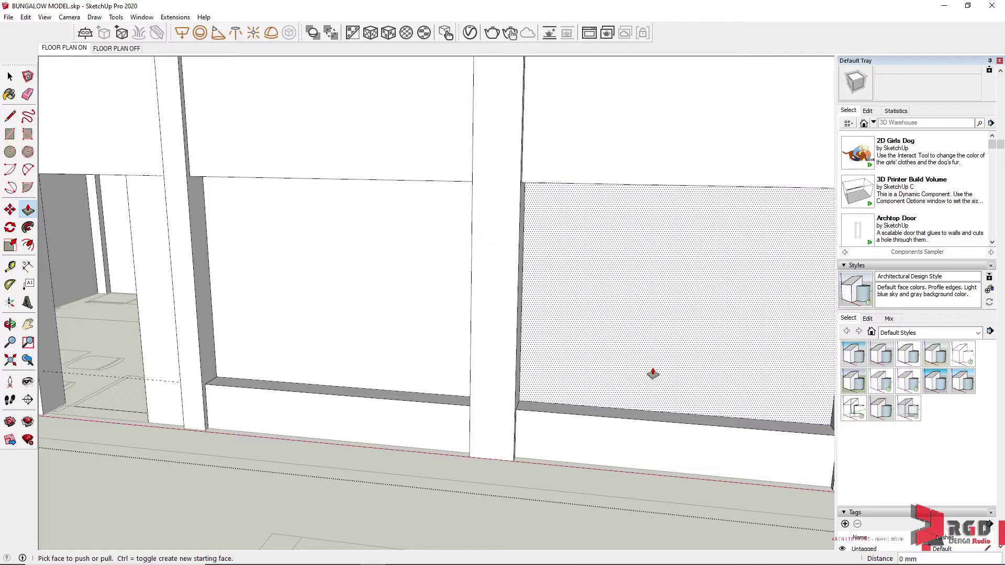
{"action": "middle_click_drag", "start_coordinate": [713, 385], "coordinate": [523, 334]}
{"action": "middle_click_drag", "start_coordinate": [737, 371], "coordinate": [329, 352]}
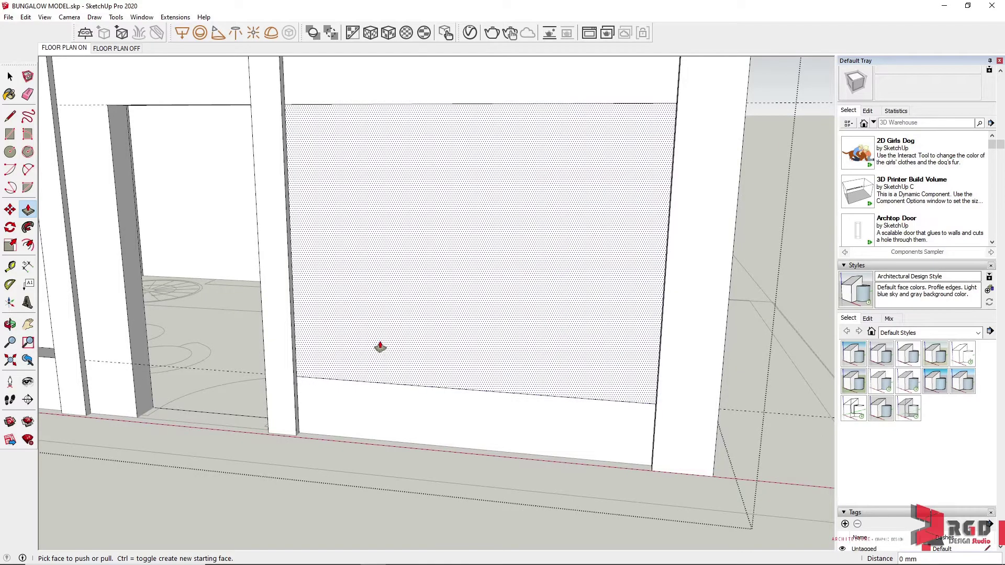
{"action": "double_click", "coordinate": [460, 306]}
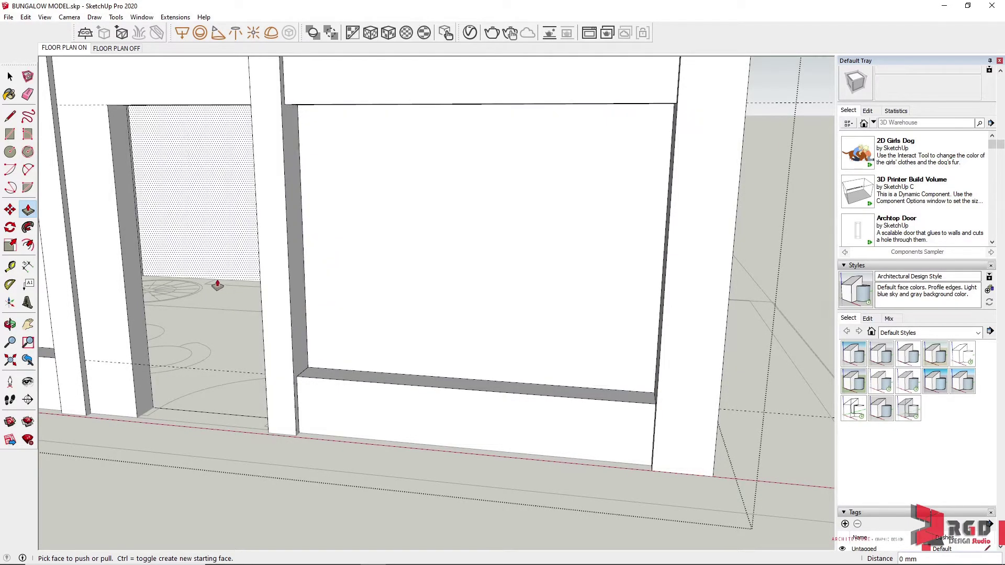
Delete the three faces still closing the new front wall window openings on the inside.
{"action": "middle_click_drag", "start_coordinate": [215, 287], "coordinate": [538, 325]}
{"action": "middle_click_drag", "start_coordinate": [181, 337], "coordinate": [426, 301]}
{"action": "left_click", "coordinate": [10, 76]}
{"action": "left_click", "coordinate": [453, 341]}
{"action": "key", "text": "Delete"}
{"action": "left_click", "coordinate": [681, 338]}
{"action": "key", "text": "Delete"}
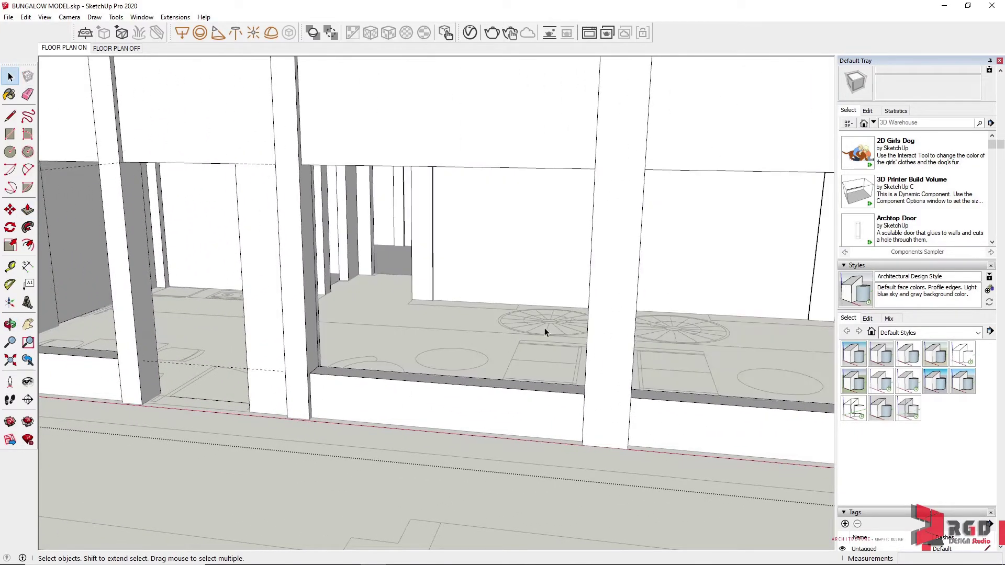
{"action": "scroll", "coordinate": [549, 333], "scroll_direction": "down", "scroll_amount": 2}
{"action": "middle_click_drag", "start_coordinate": [670, 372], "coordinate": [265, 330], "text": "shift"}
{"action": "left_click", "coordinate": [742, 323]}
{"action": "key", "text": "Delete"}
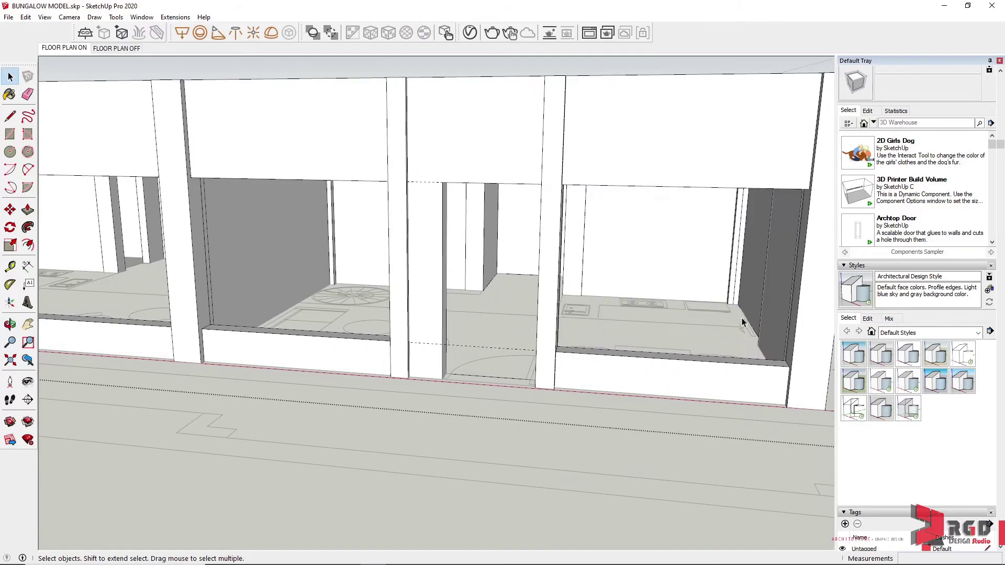
Erase the leftover vertical edges on the columns beside the new window openings.
{"action": "middle_click_drag", "start_coordinate": [742, 322], "coordinate": [581, 380]}
{"action": "scroll", "coordinate": [580, 377], "scroll_direction": "up", "scroll_amount": 2}
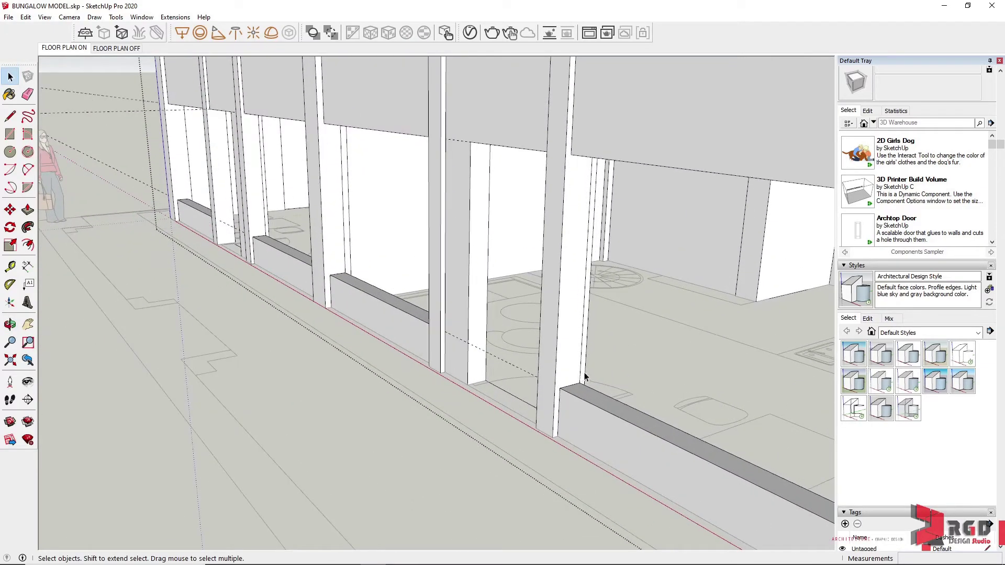
{"action": "key", "text": "e"}
{"action": "scroll", "coordinate": [590, 338], "scroll_direction": "up", "scroll_amount": 3}
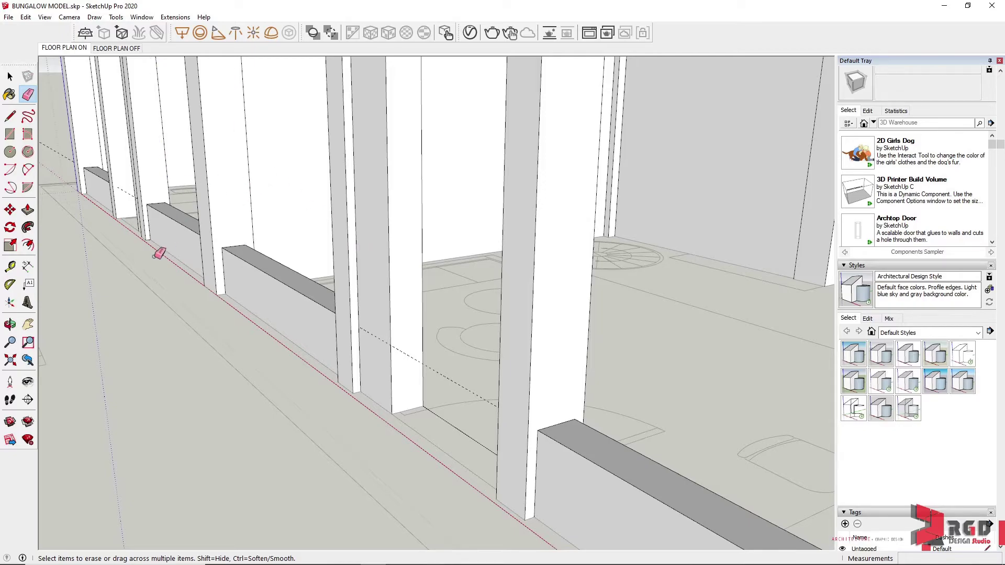
{"action": "middle_click_drag", "start_coordinate": [157, 251], "coordinate": [283, 257]}
{"action": "scroll", "coordinate": [399, 274], "scroll_direction": "down", "scroll_amount": 4}
{"action": "middle_click_drag", "start_coordinate": [570, 275], "coordinate": [658, 269]}
{"action": "scroll", "coordinate": [683, 196], "scroll_direction": "up", "scroll_amount": 5}
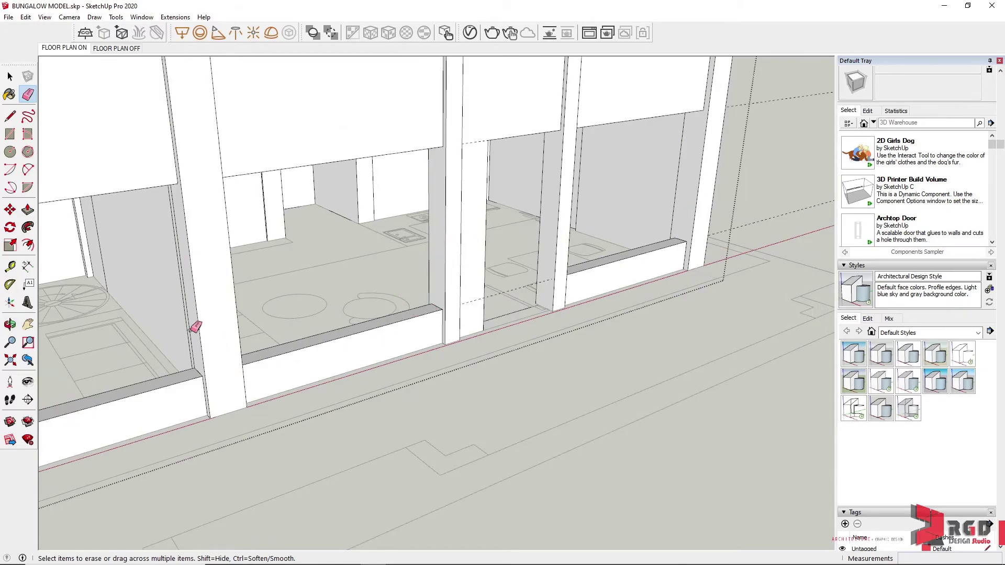
Inspect the whole bungalow in the X-ray face style and return it to the opaque display.
{"action": "scroll", "coordinate": [195, 327], "scroll_direction": "down", "scroll_amount": 6}
{"action": "middle_click_drag", "start_coordinate": [321, 348], "coordinate": [571, 299]}
{"action": "left_click", "coordinate": [45, 17]}
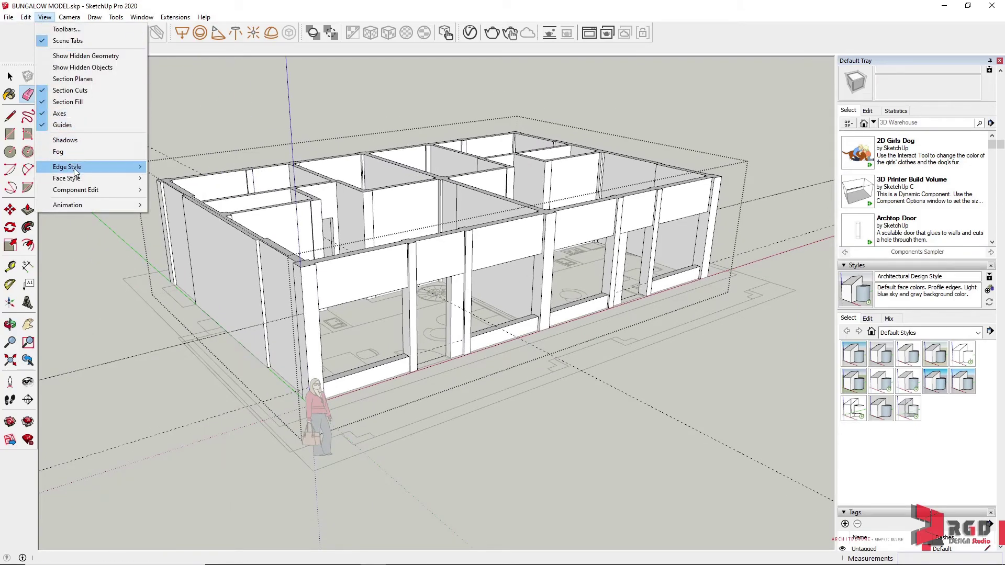
{"action": "mouse_move", "coordinate": [120, 179]}
{"action": "left_click", "coordinate": [231, 179]}
{"action": "left_click", "coordinate": [44, 17]}
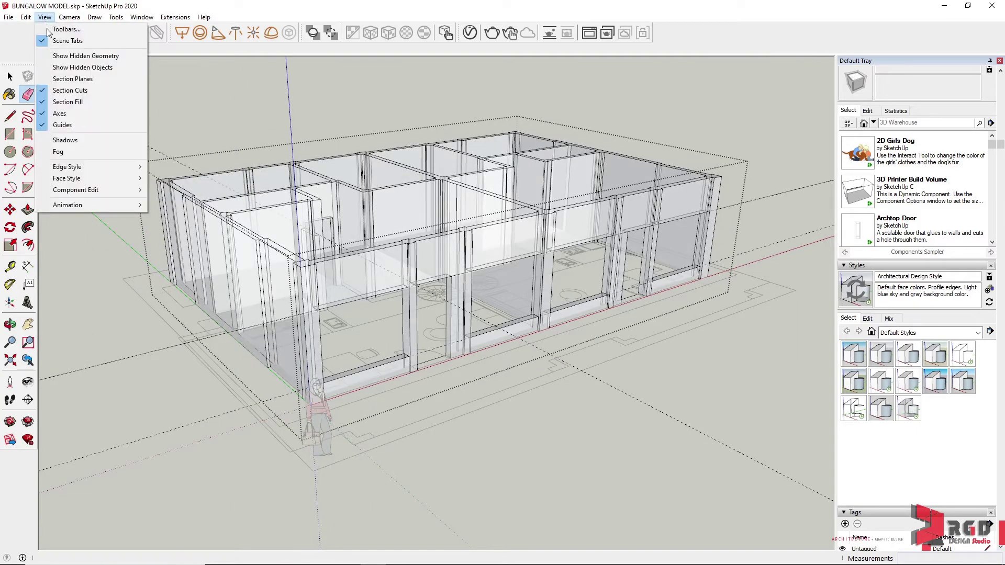
{"action": "left_click", "coordinate": [170, 178]}
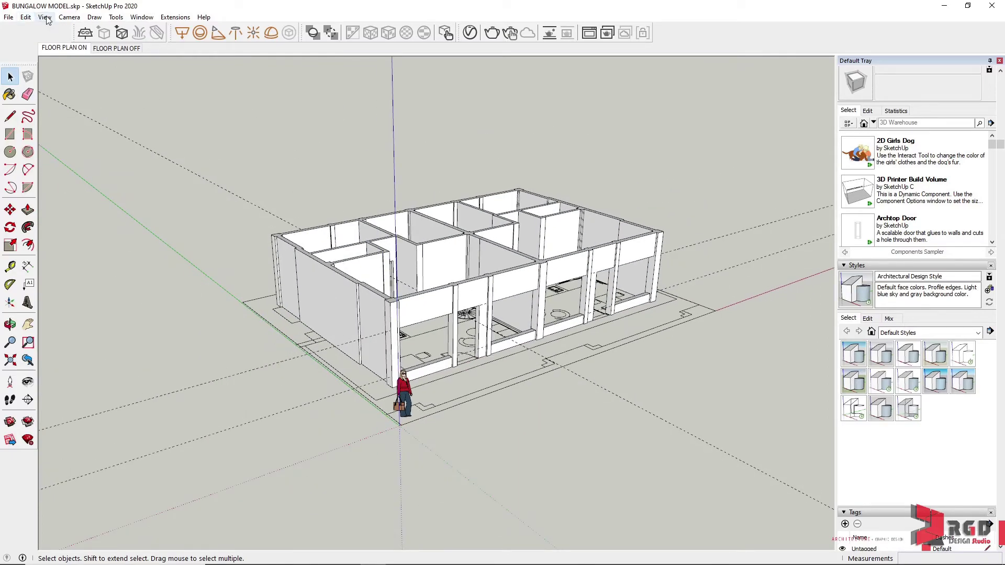
Try deleting all guides from the model at once.
{"action": "left_click", "coordinate": [45, 18]}
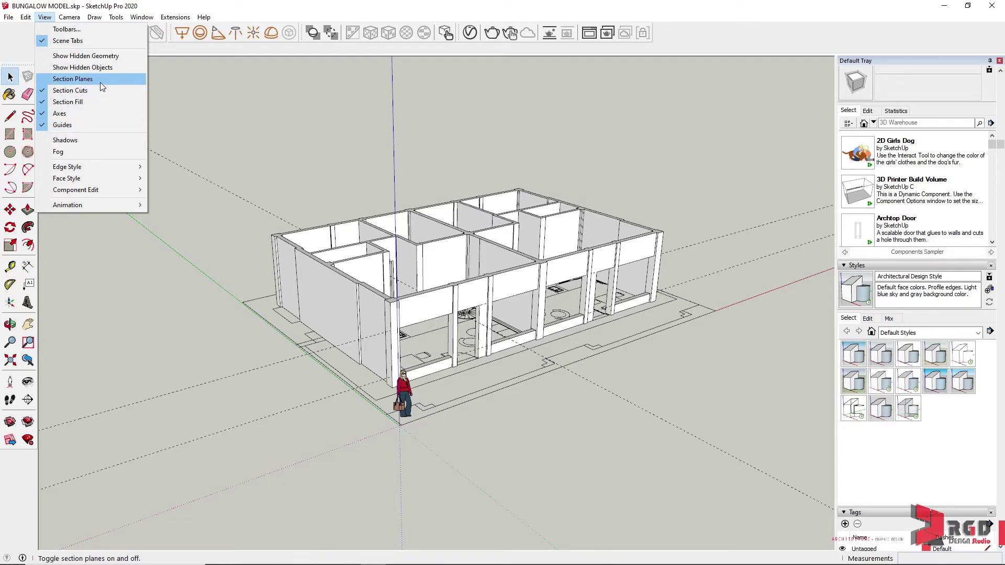
{"action": "mouse_move", "coordinate": [34, 22]}
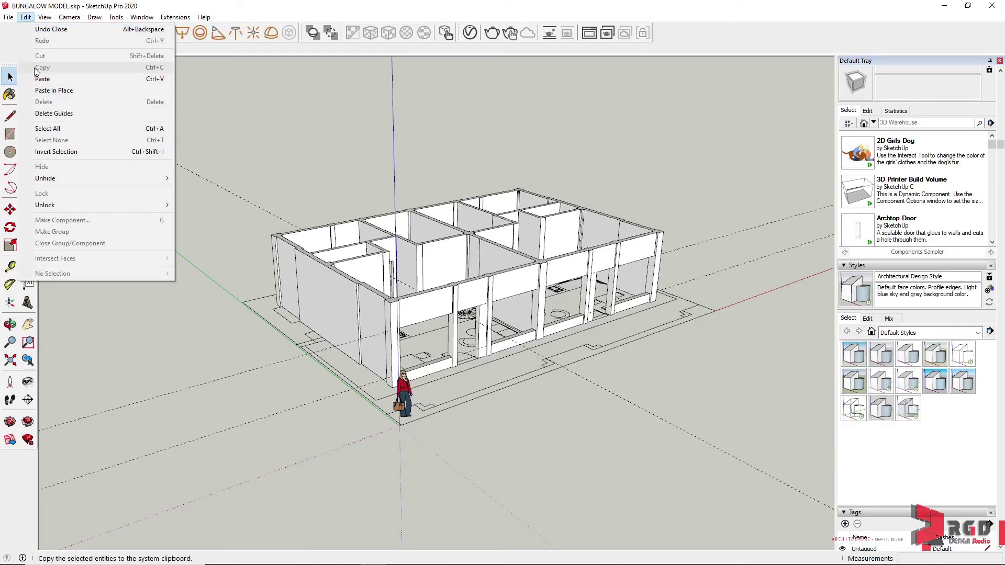
{"action": "left_click", "coordinate": [54, 113]}
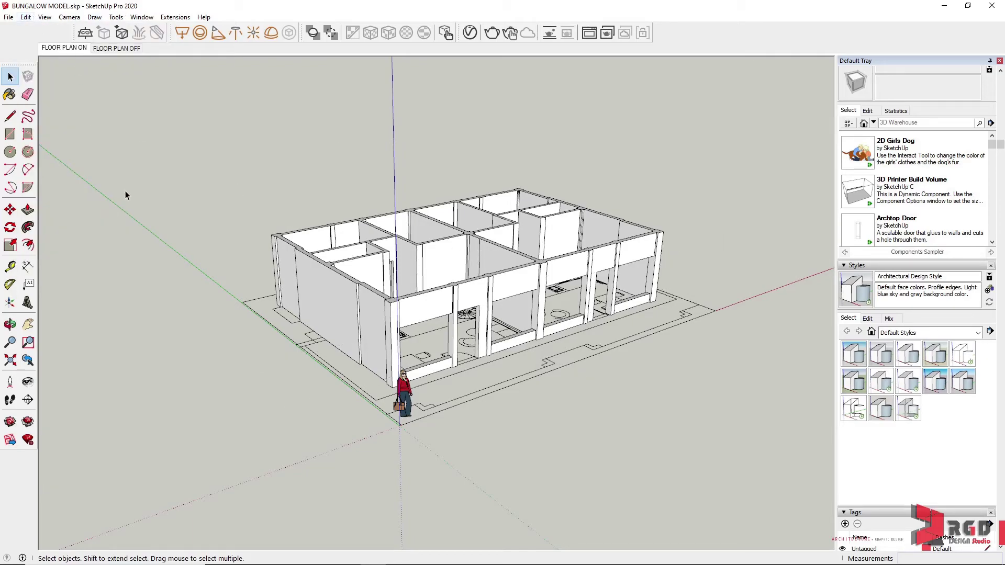
Hide the guides in the view and show them again.
{"action": "left_click", "coordinate": [45, 19]}
{"action": "left_click", "coordinate": [47, 127]}
{"action": "left_click", "coordinate": [45, 18]}
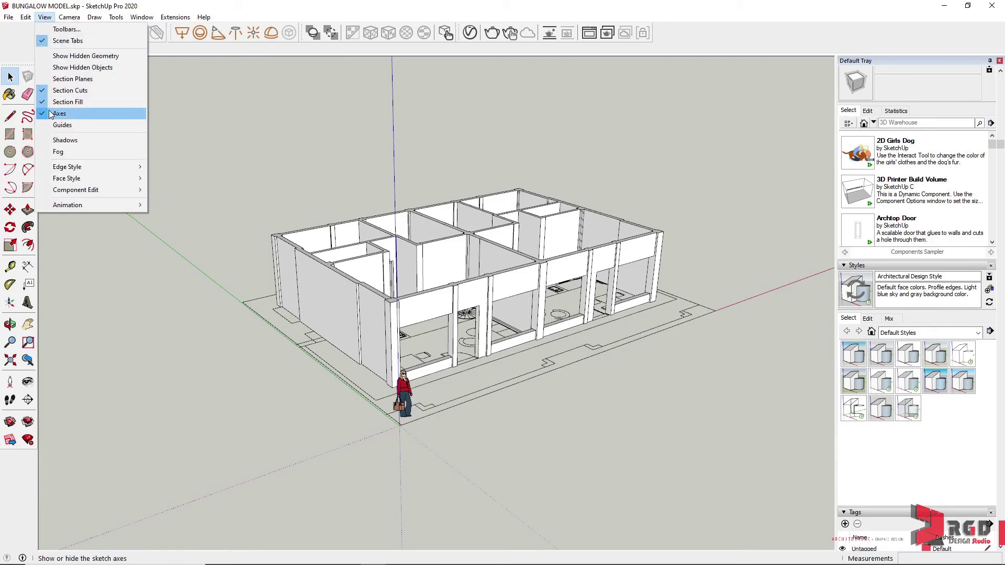
{"action": "left_click", "coordinate": [47, 127]}
Delete all guides around the bungalow.
{"action": "left_click", "coordinate": [25, 16]}
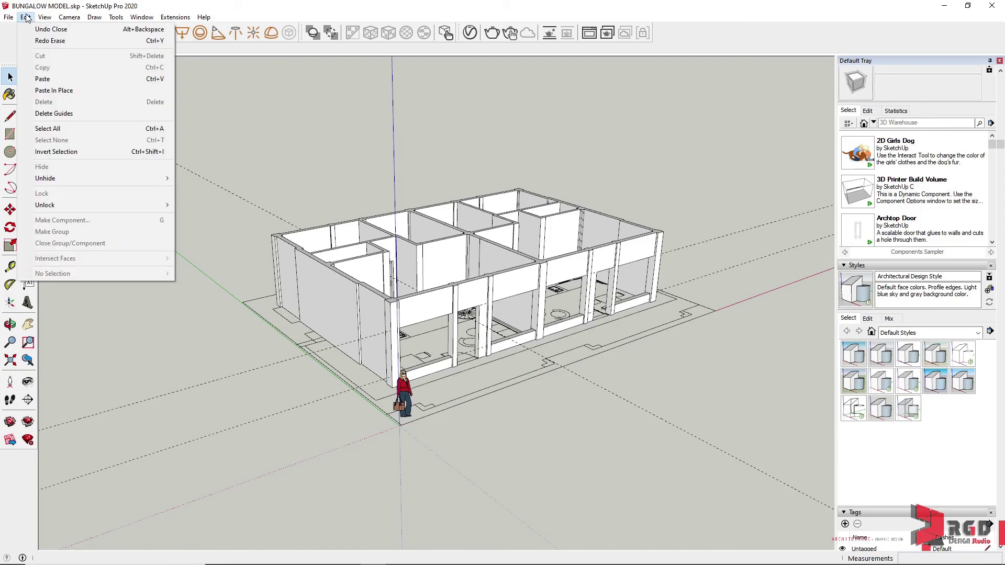
{"action": "mouse_move", "coordinate": [45, 17]}
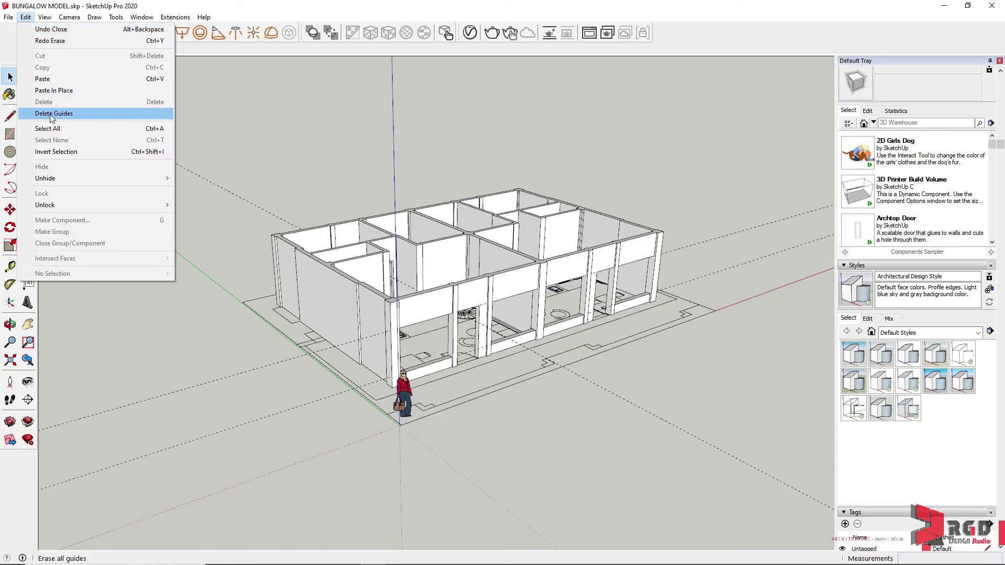